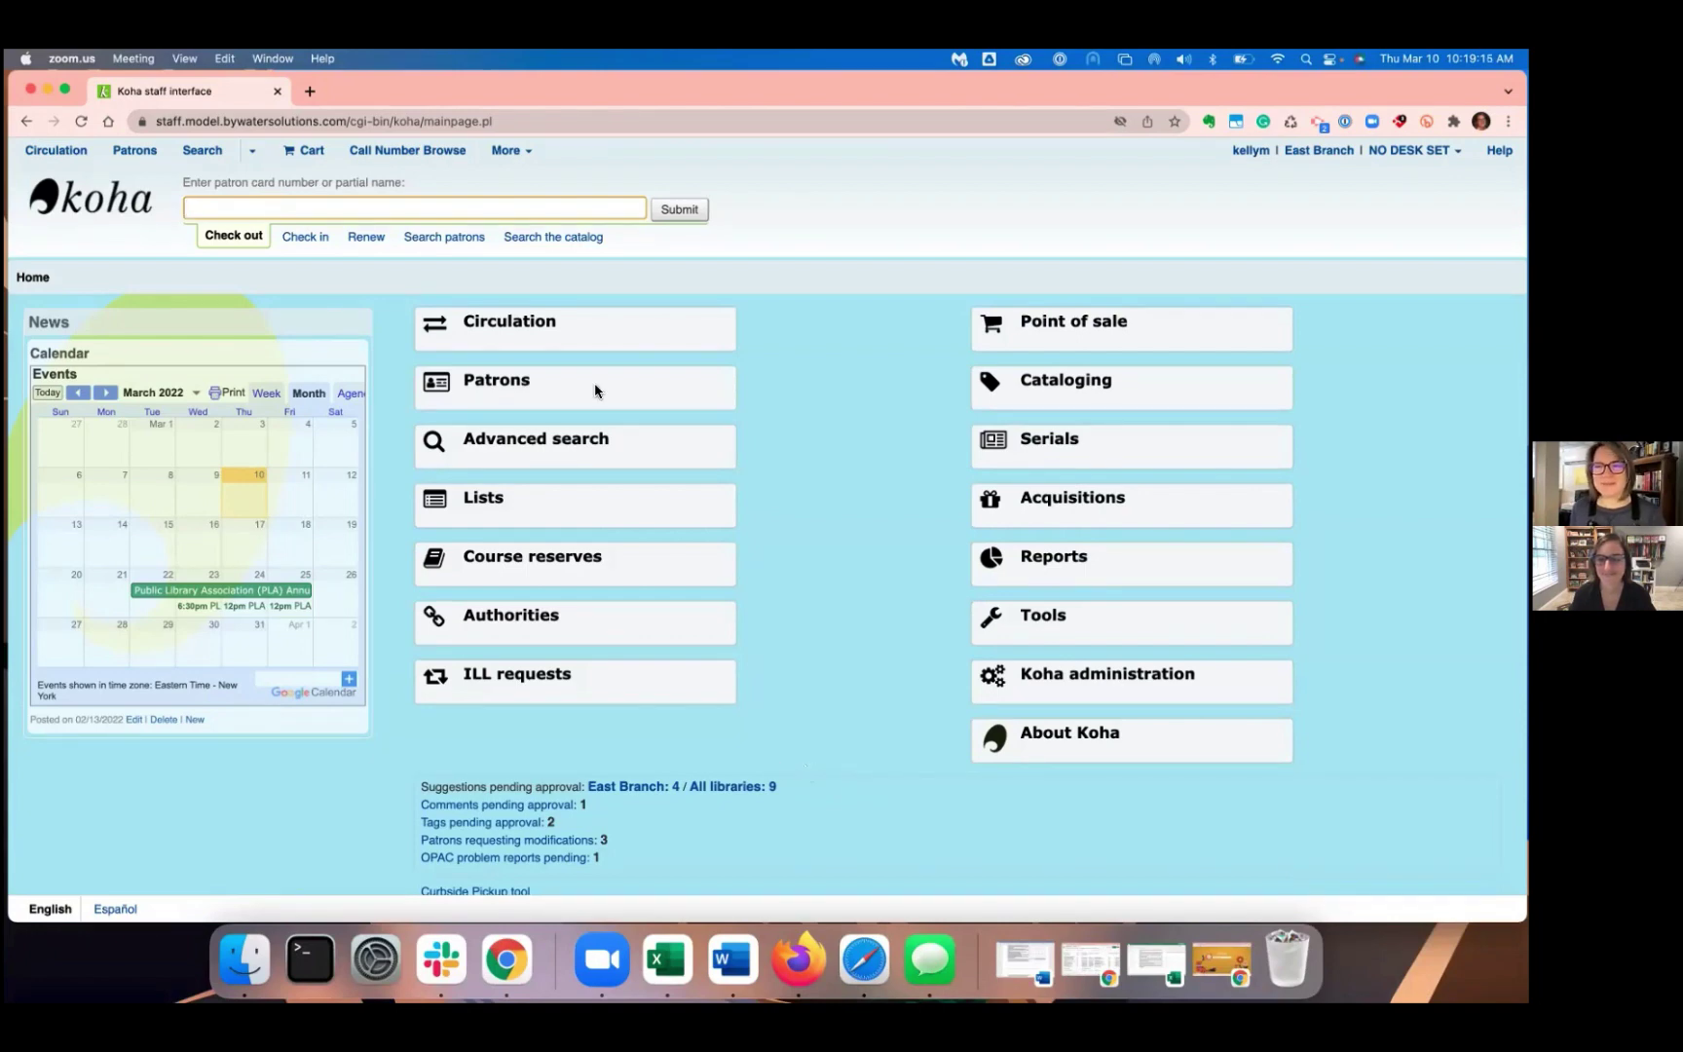
Run an item search for all items whose shelving location is Garden Atrium.
click(254, 158)
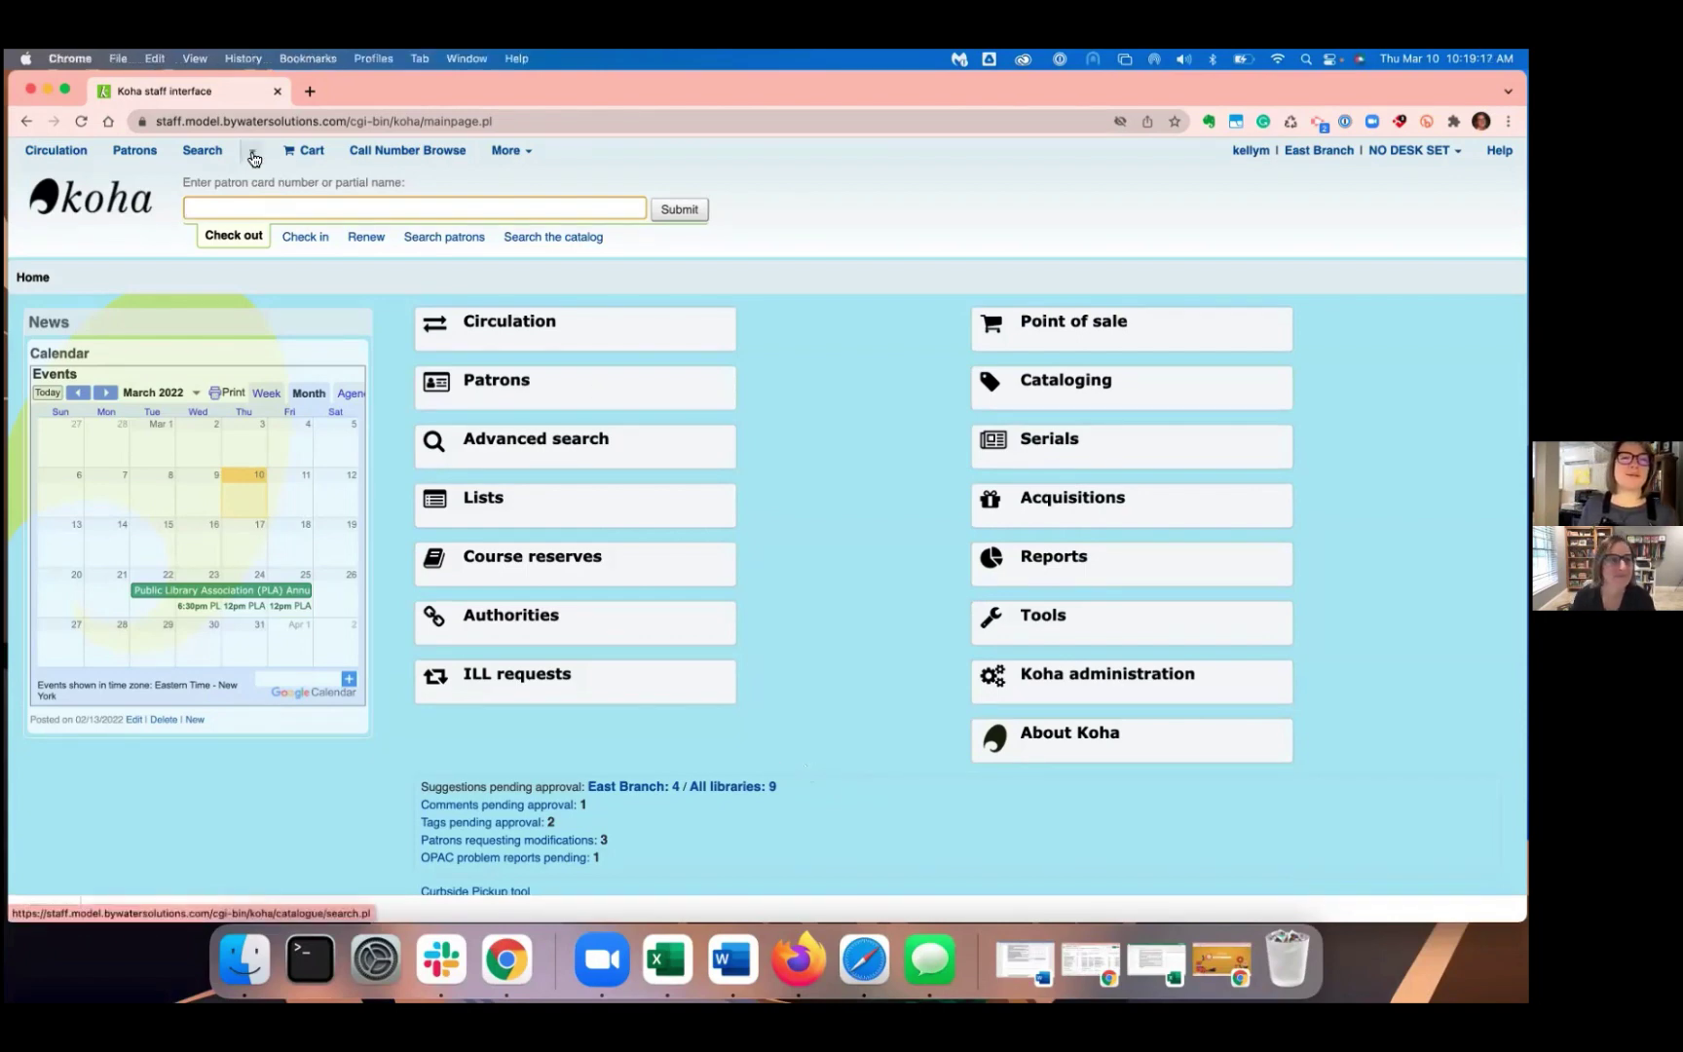
click(253, 158)
click(208, 201)
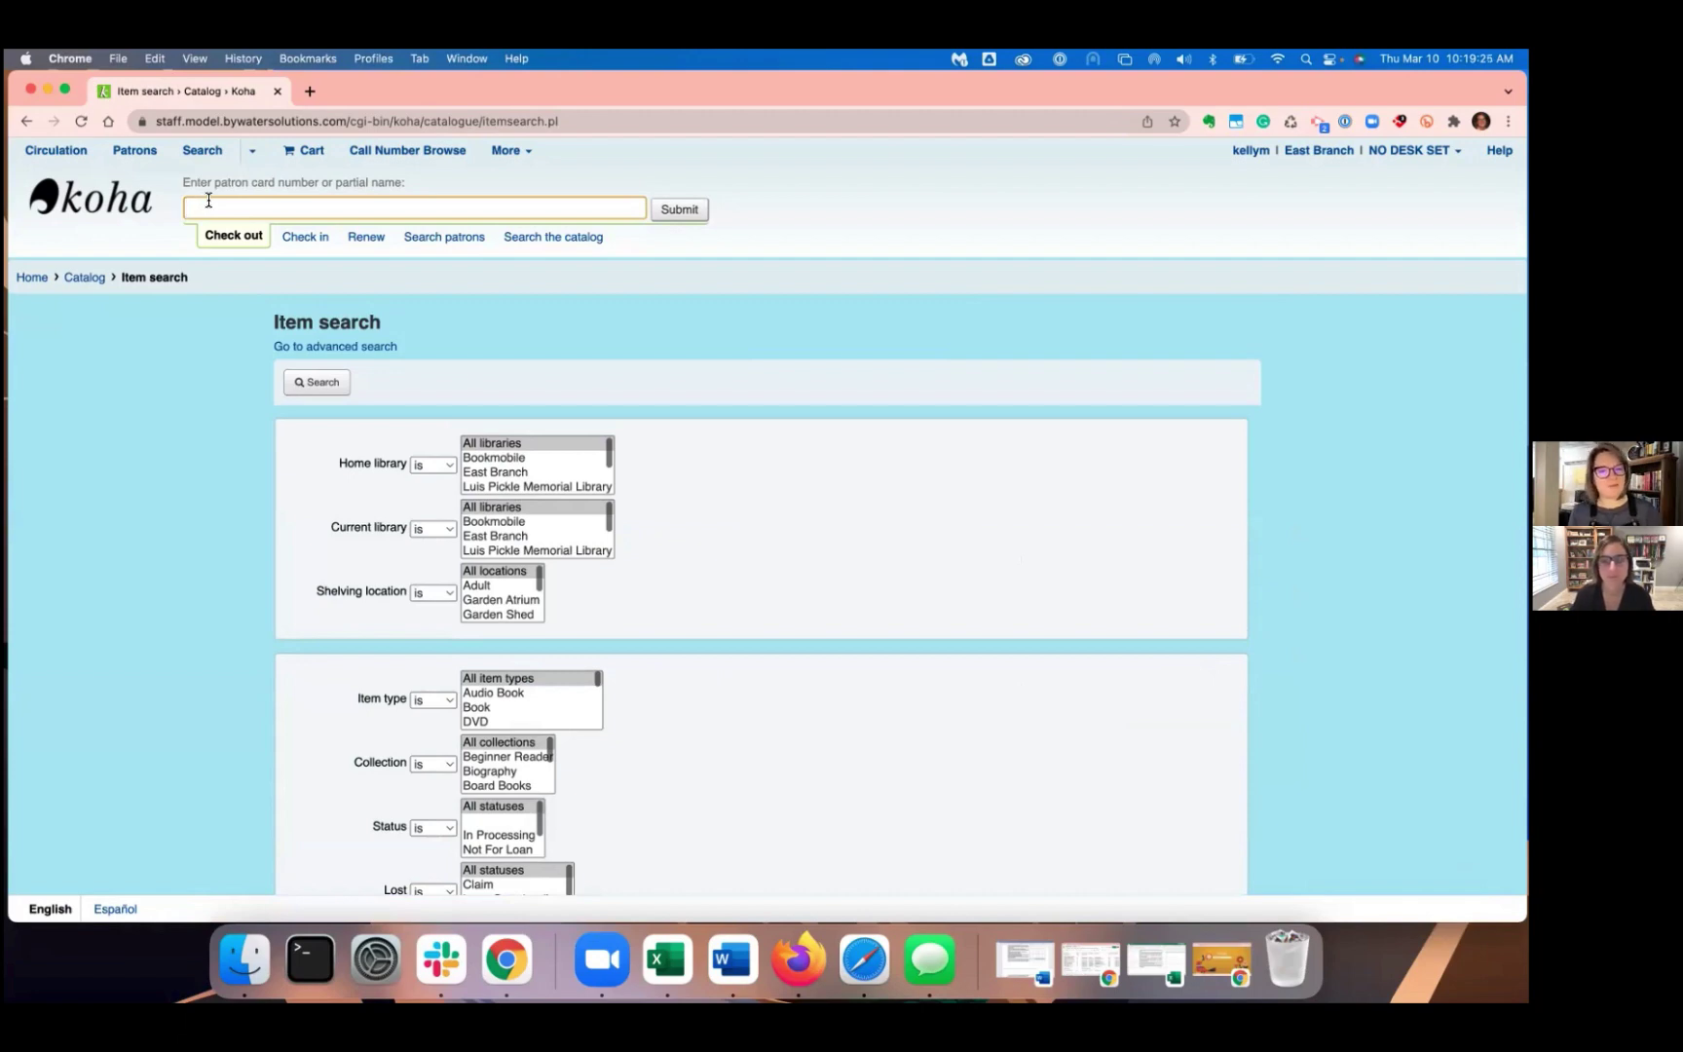
click(493, 606)
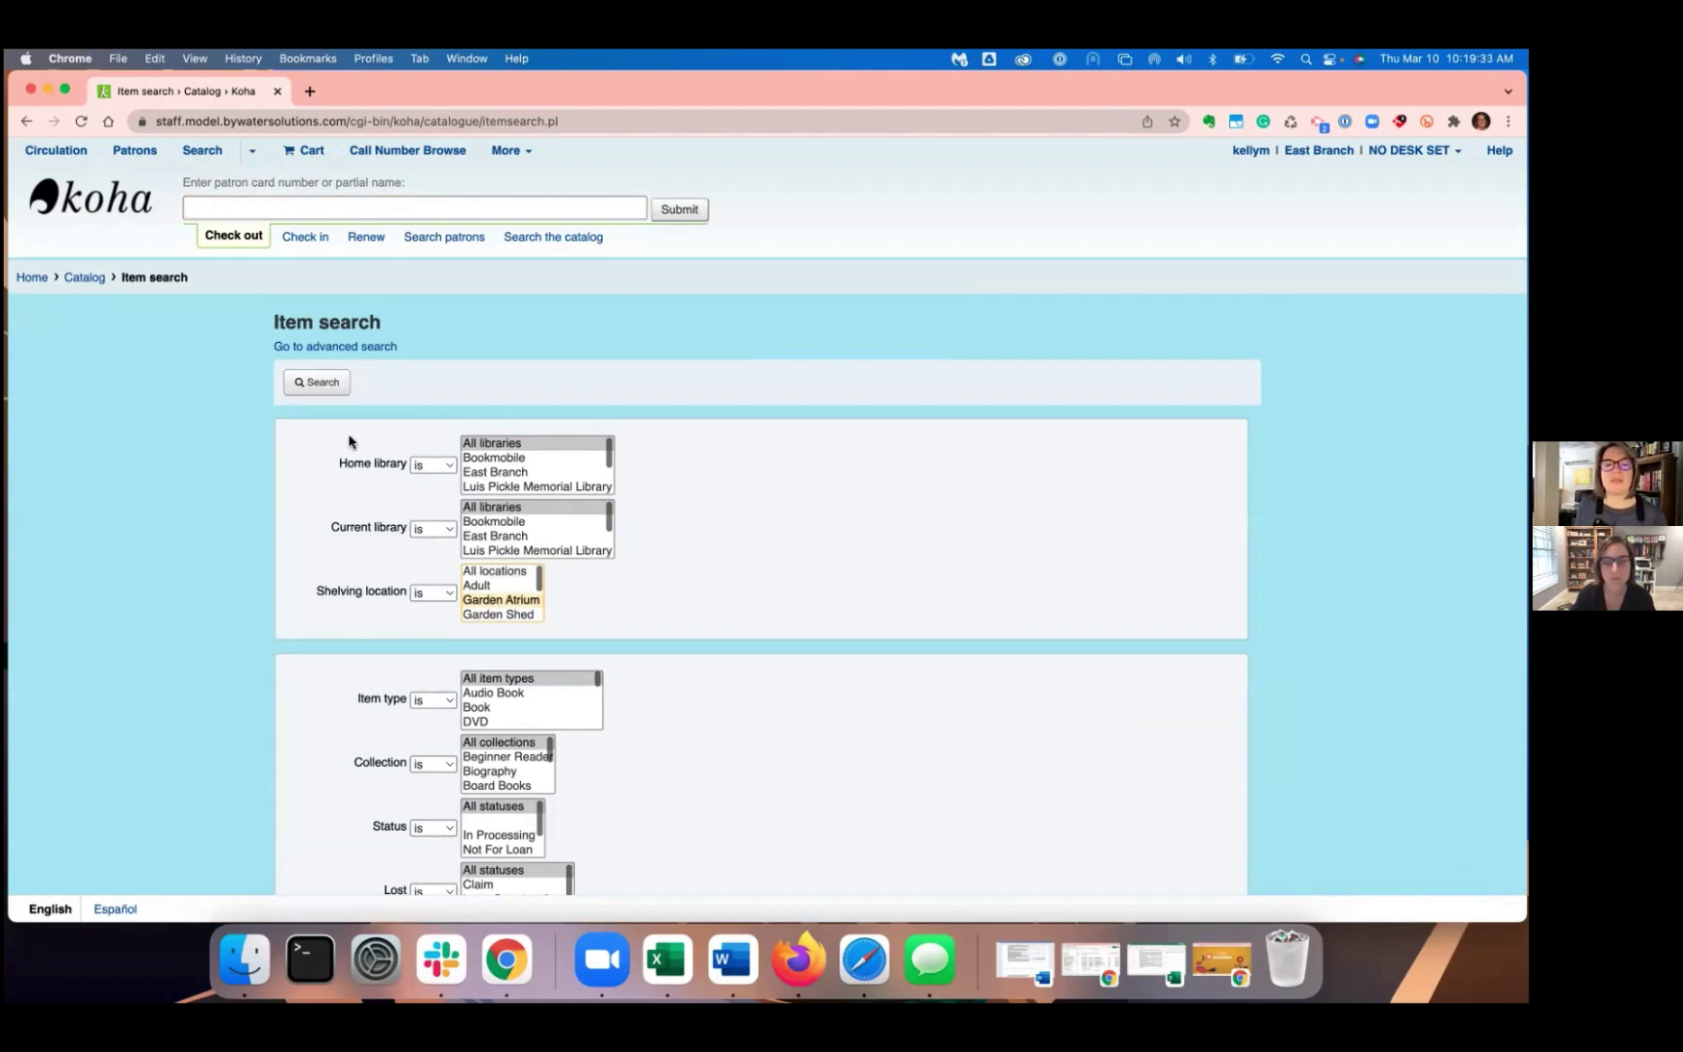
click(319, 384)
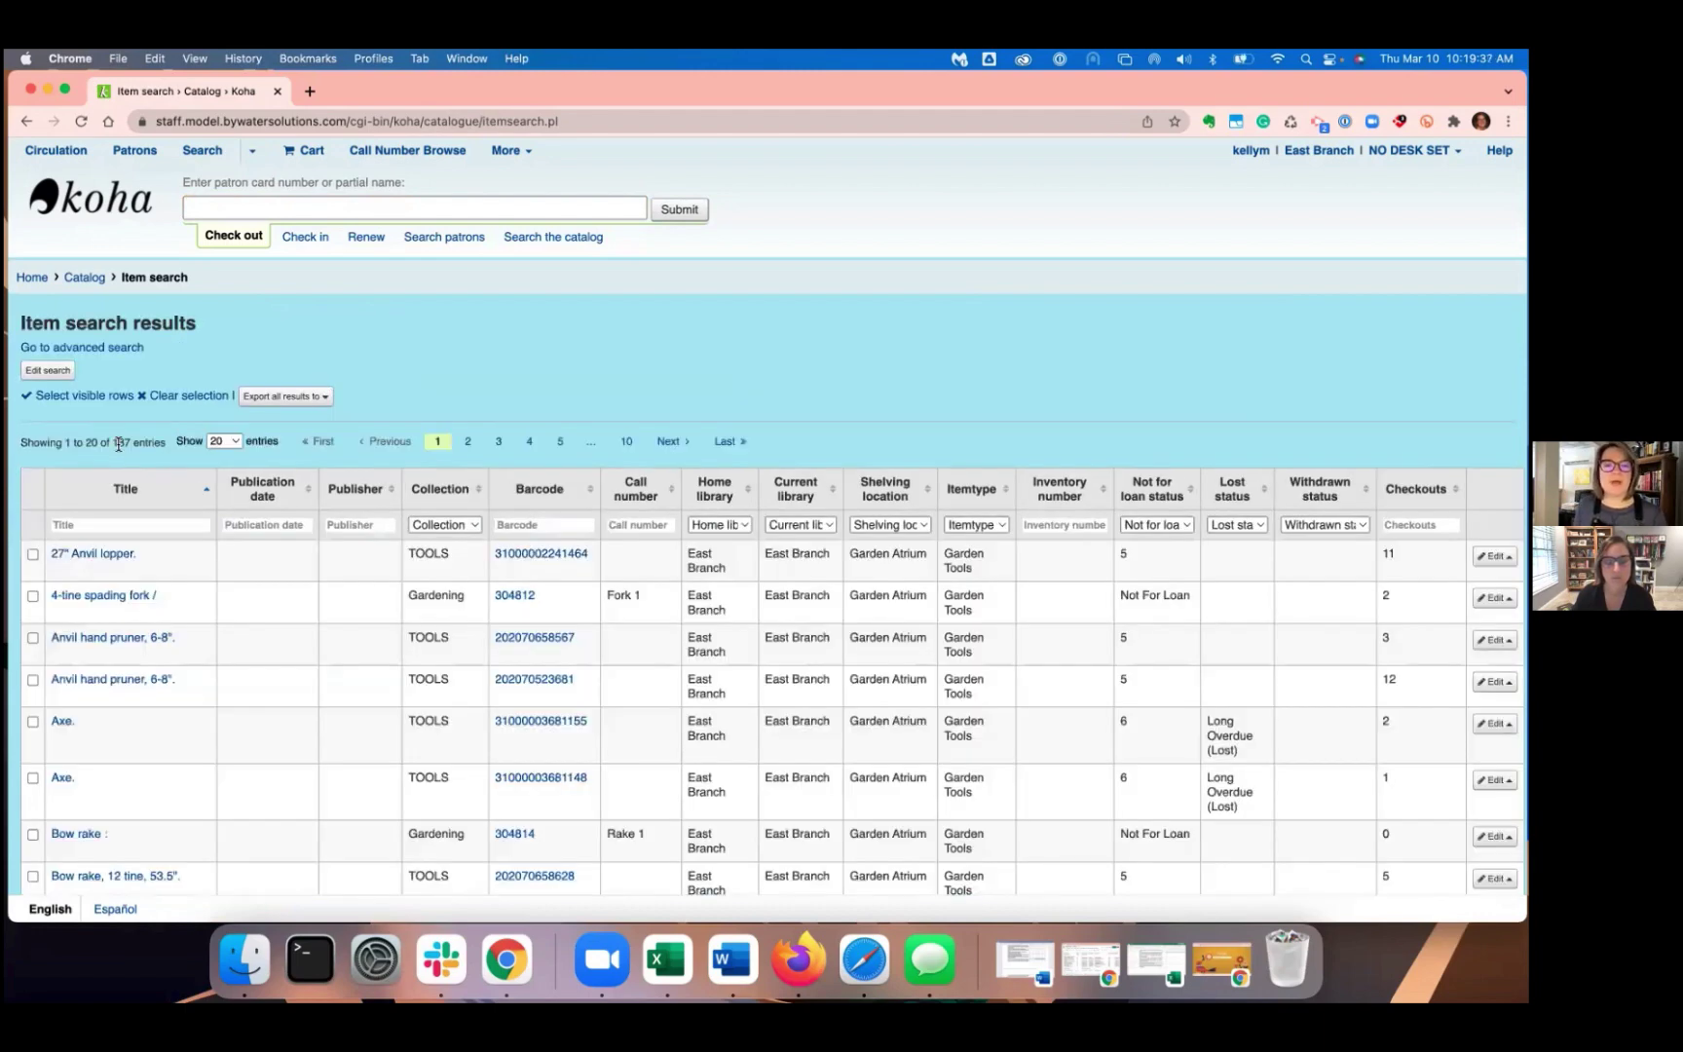
Export all the item search results to a barcodes file.
double_click(122, 443)
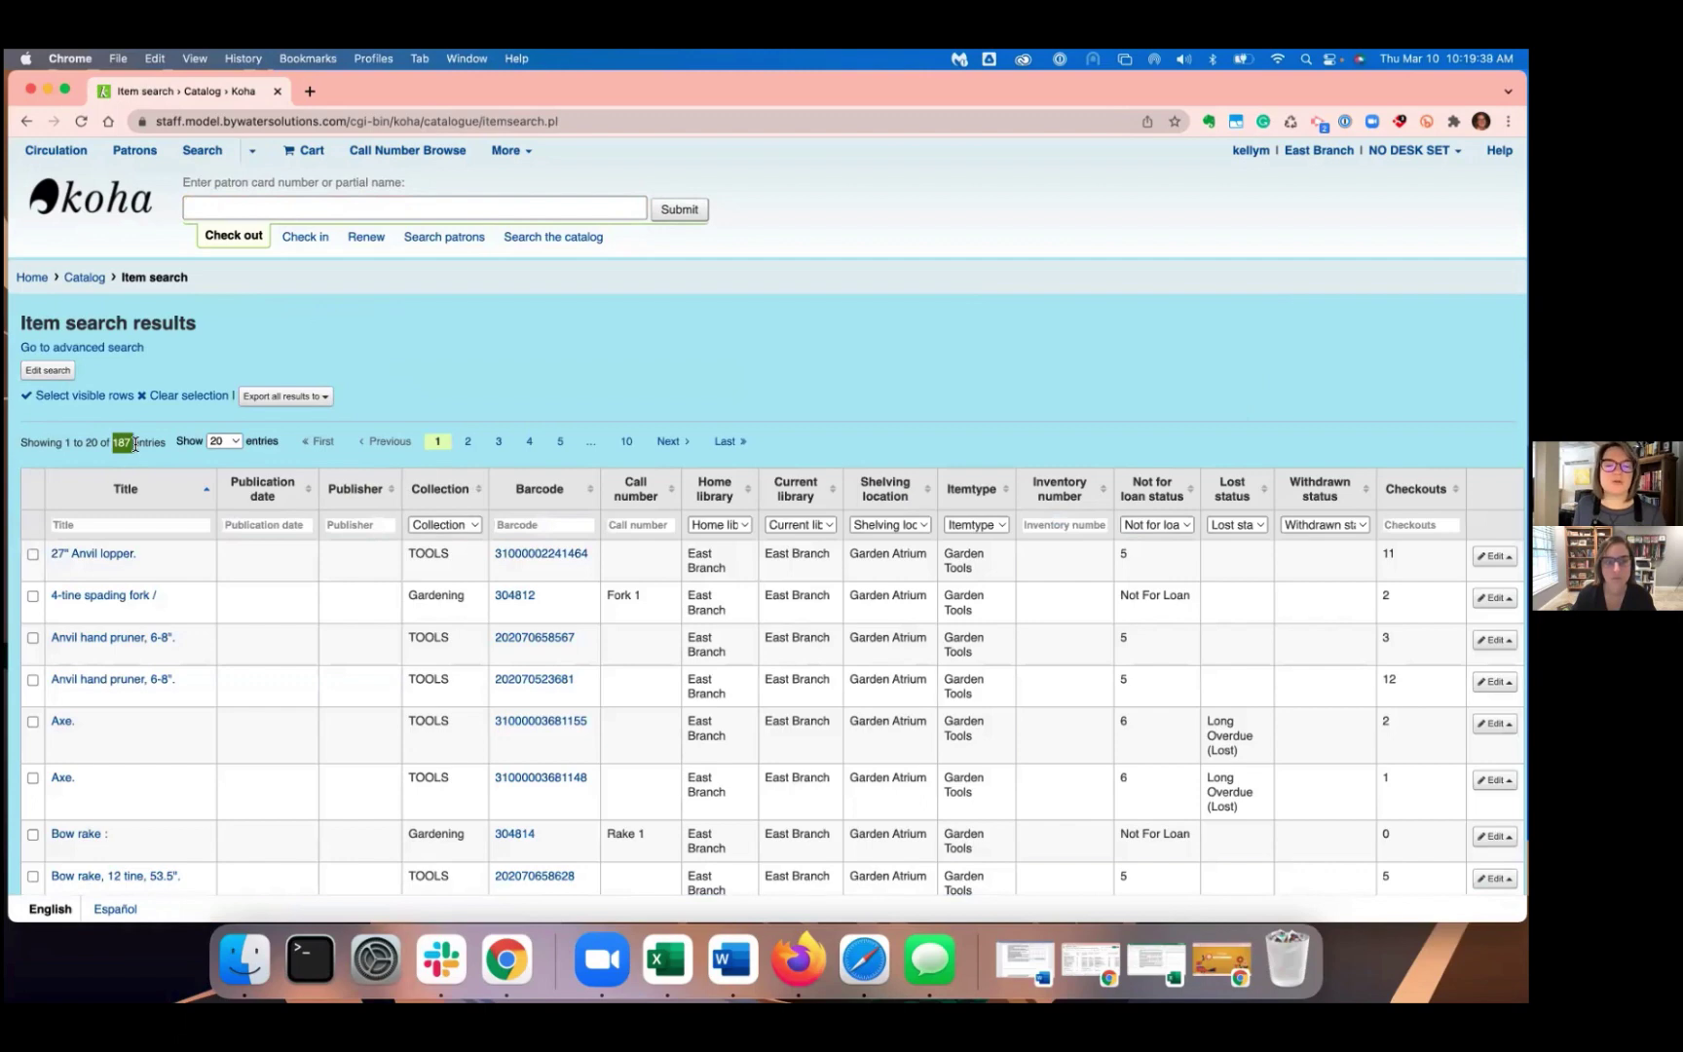
click(306, 401)
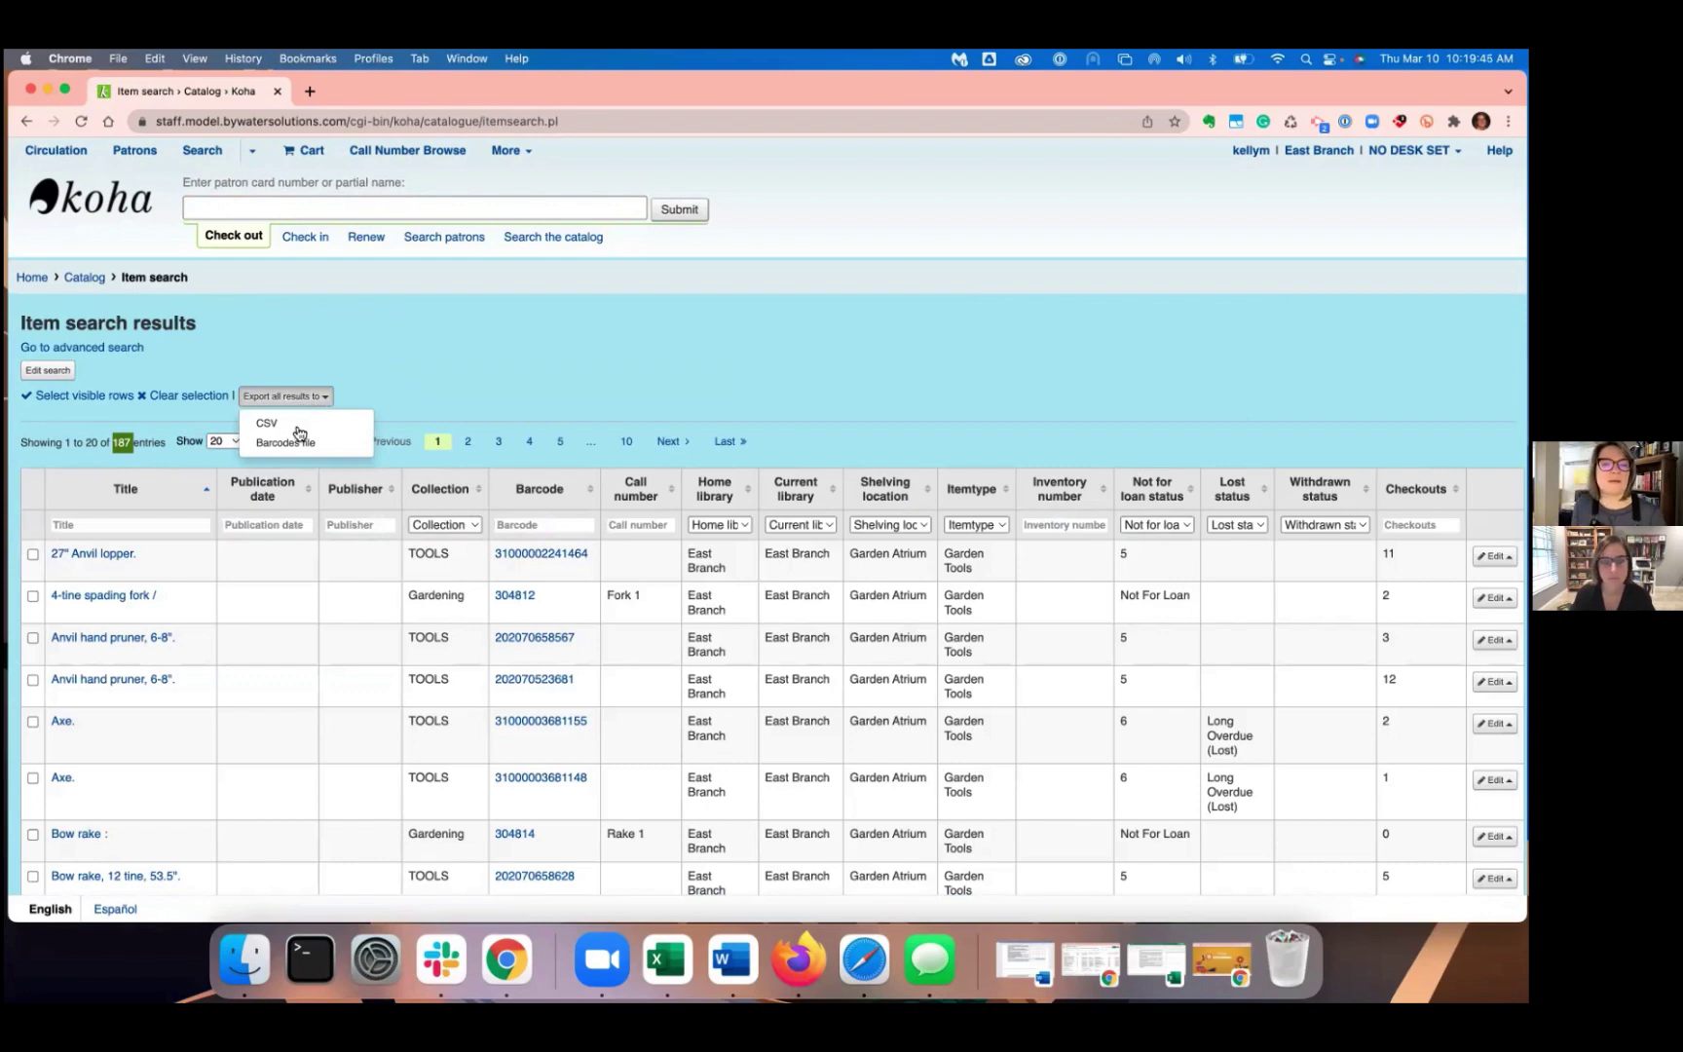
click(295, 445)
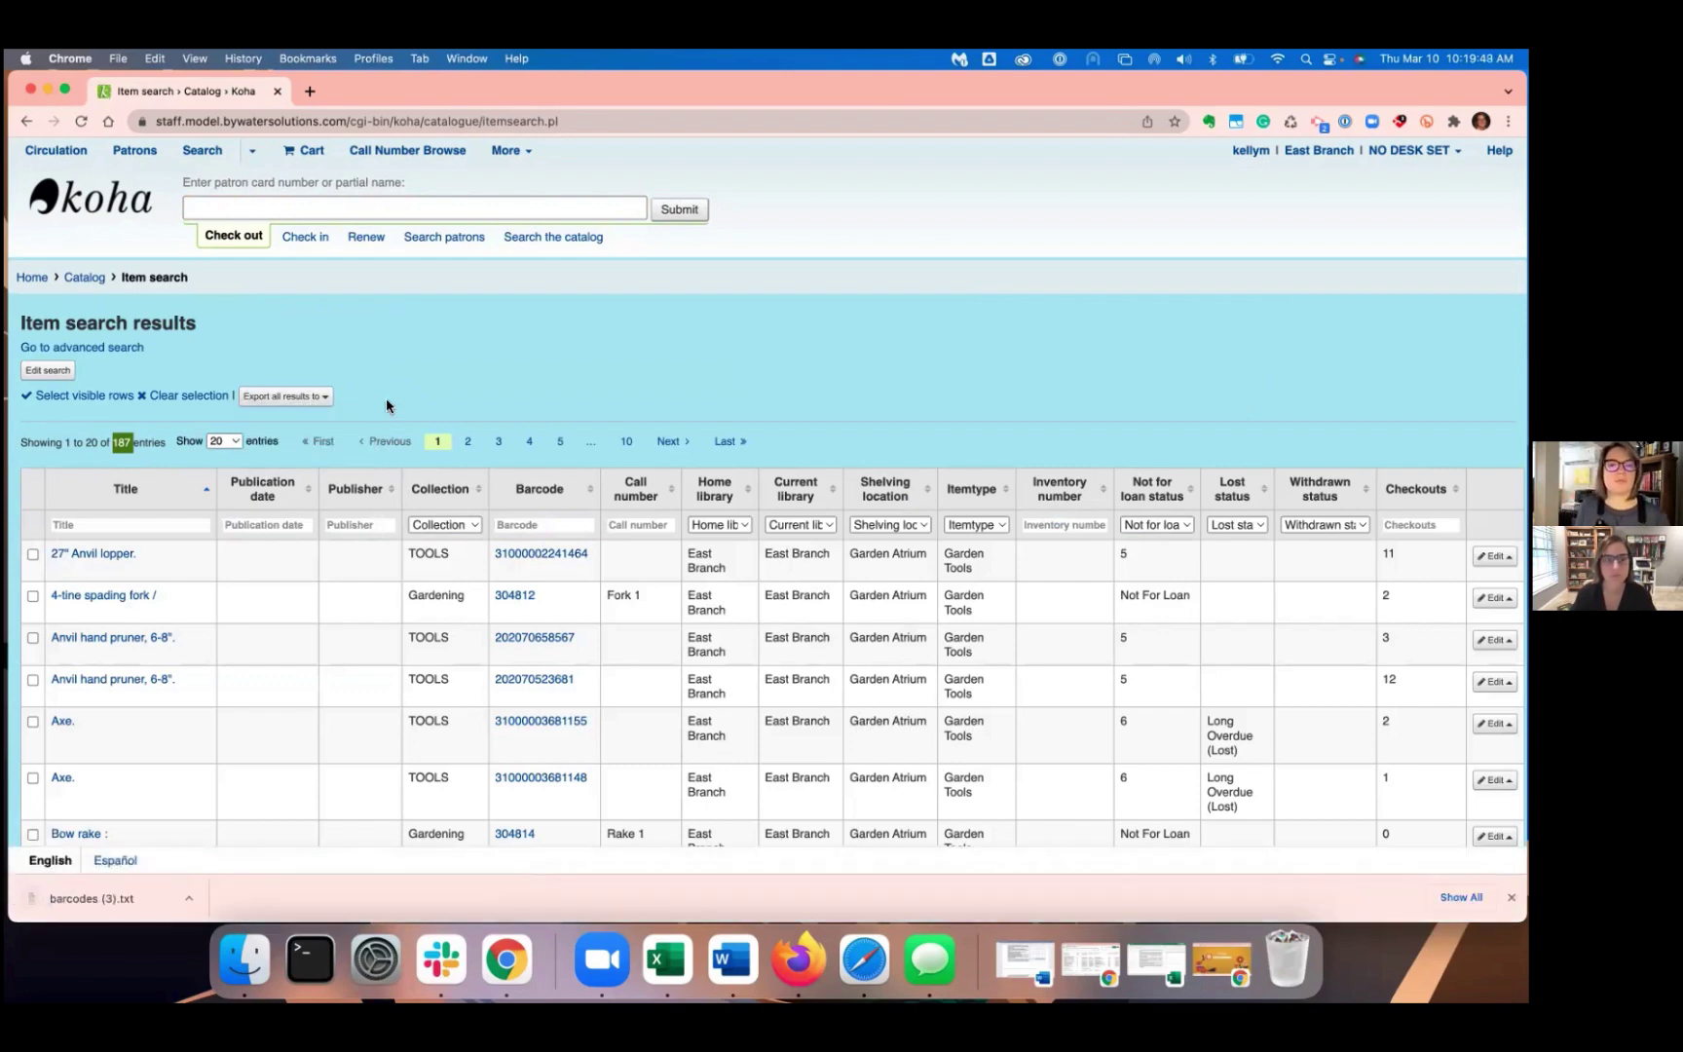
Load the barcode file barcodes (3).txt into the Batch item modification tool and continue to its item list.
scroll(386, 397, down, 1)
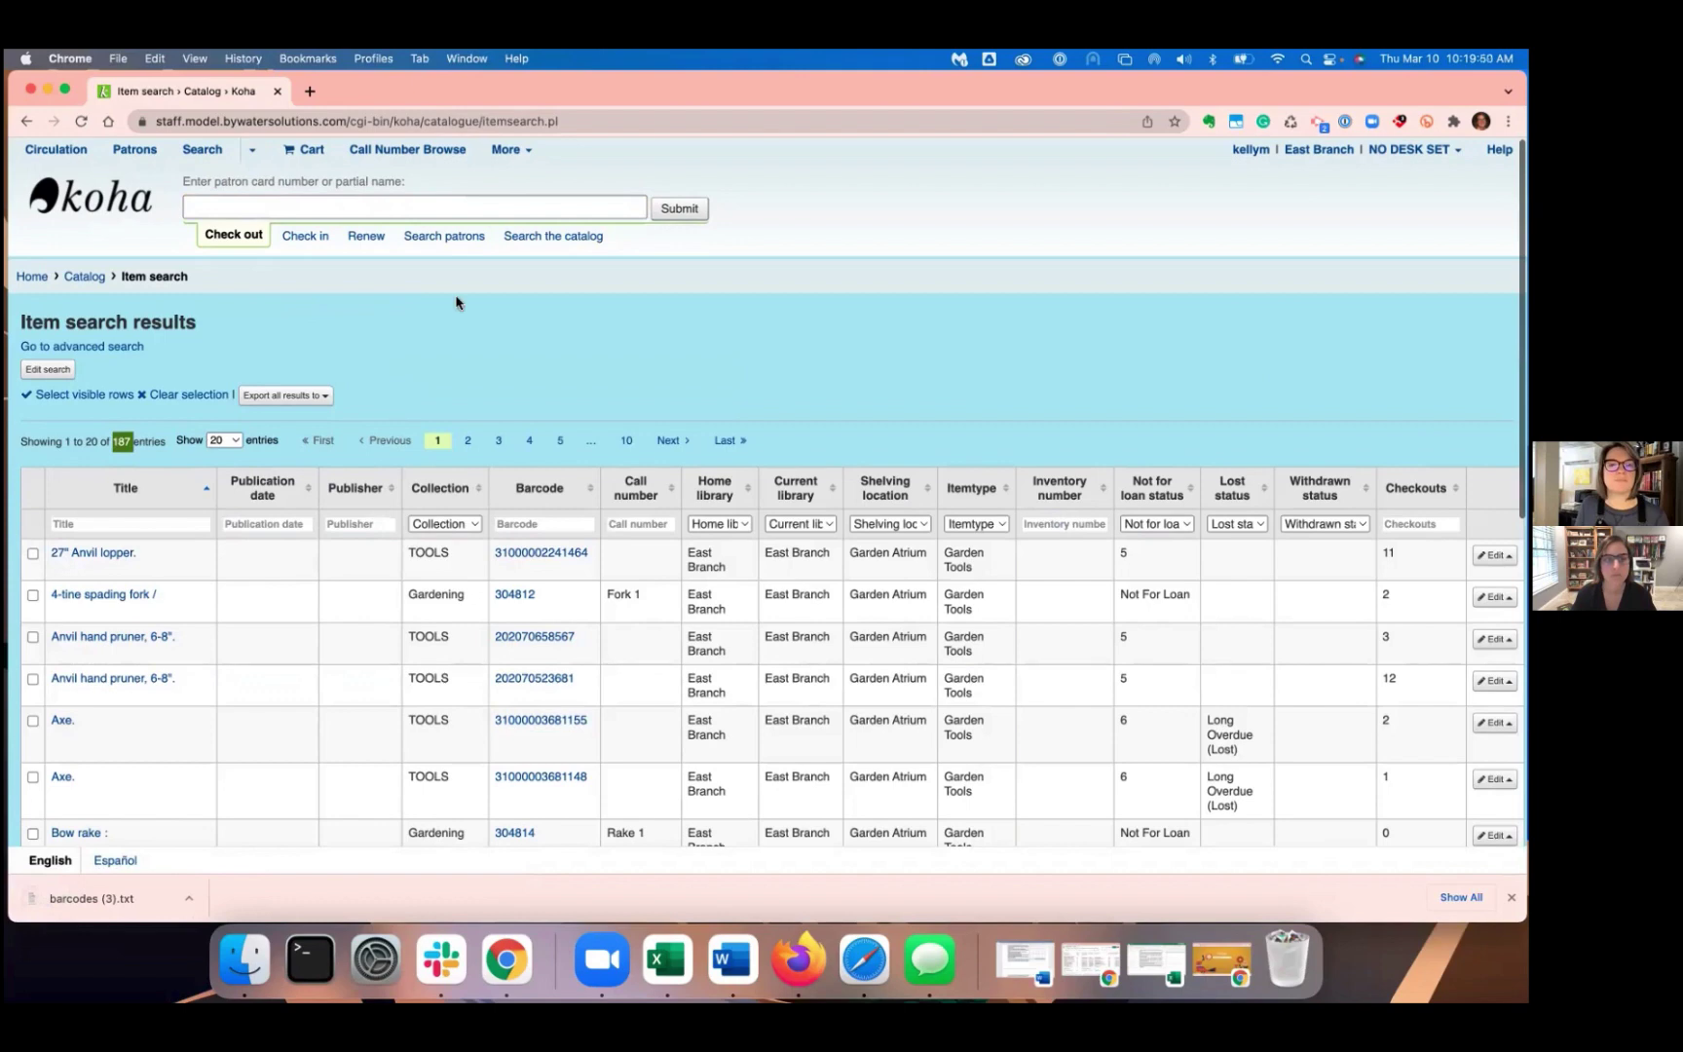
click(31, 278)
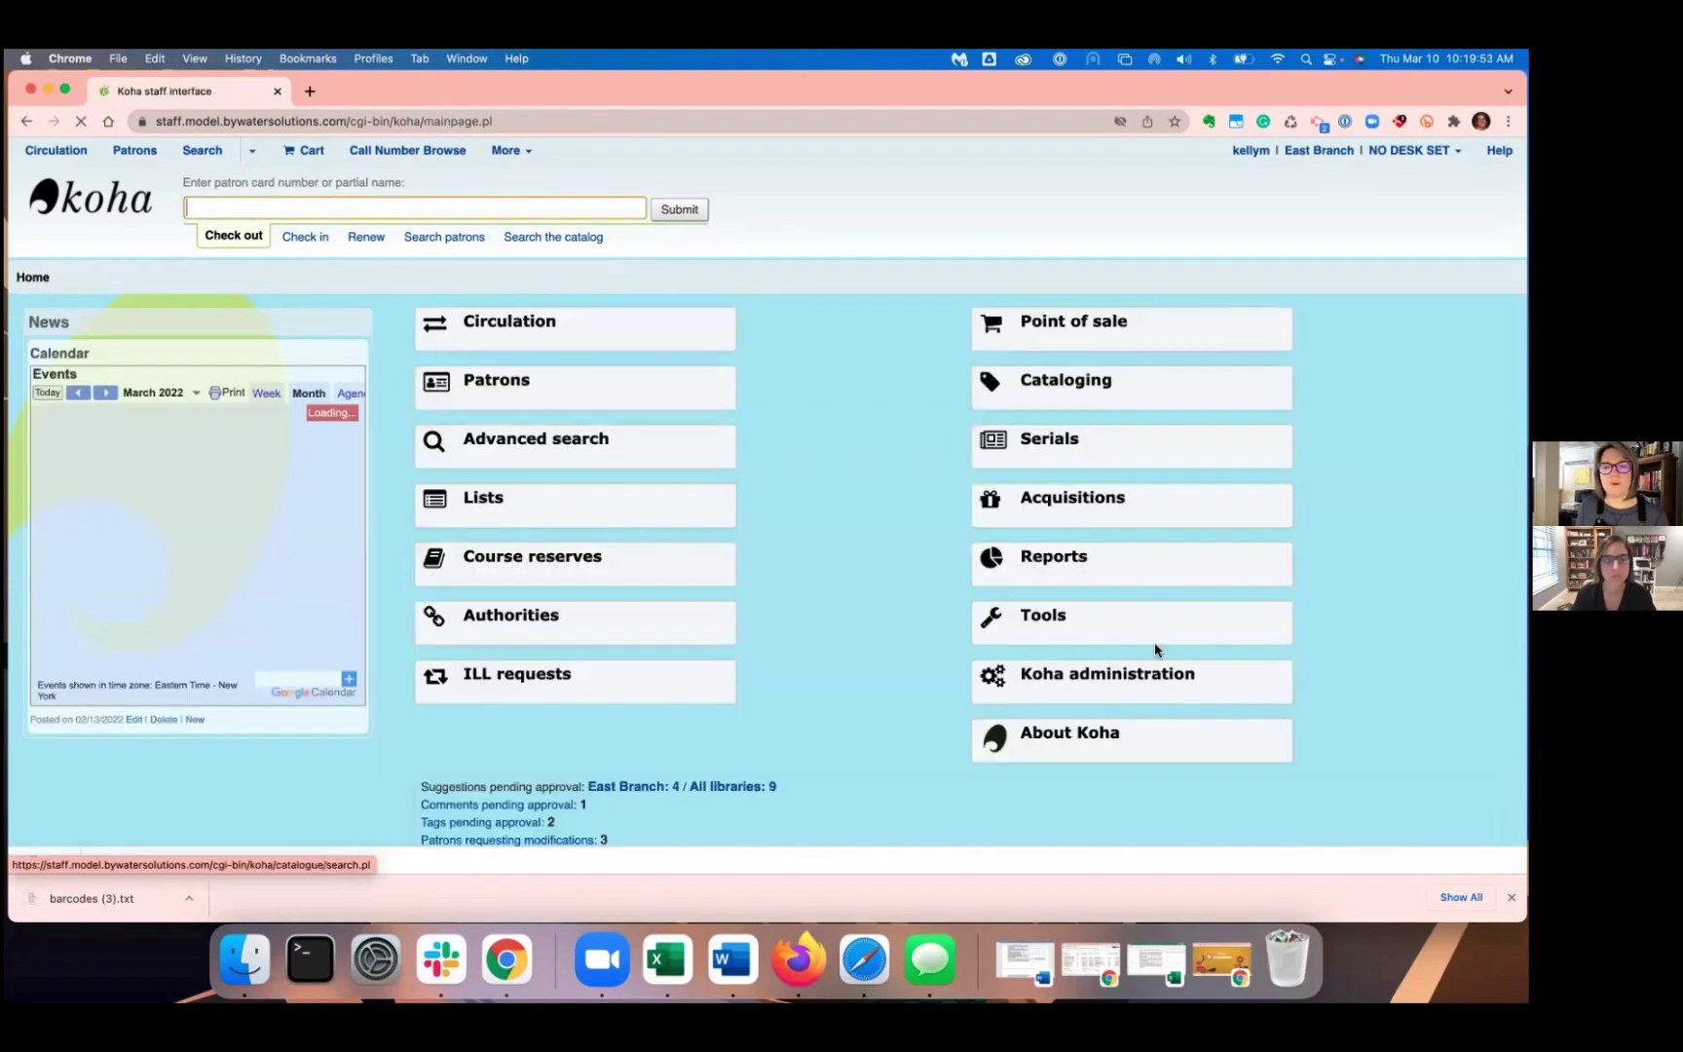
click(1155, 642)
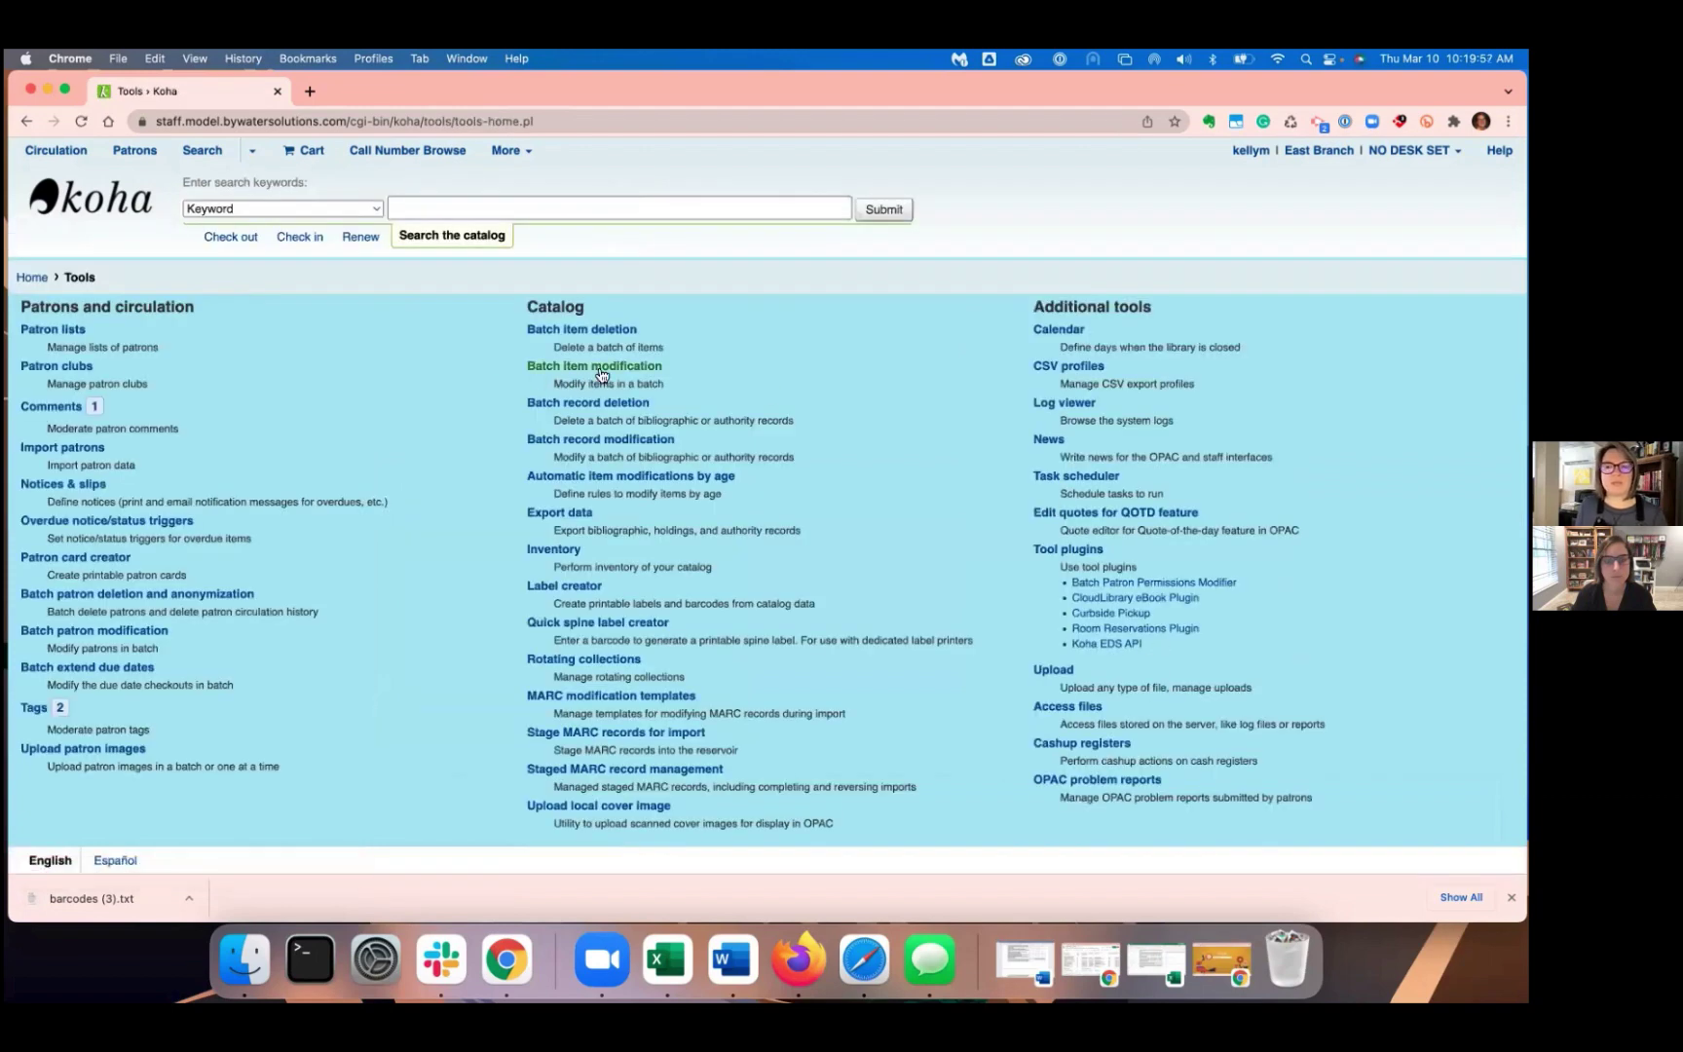
click(598, 367)
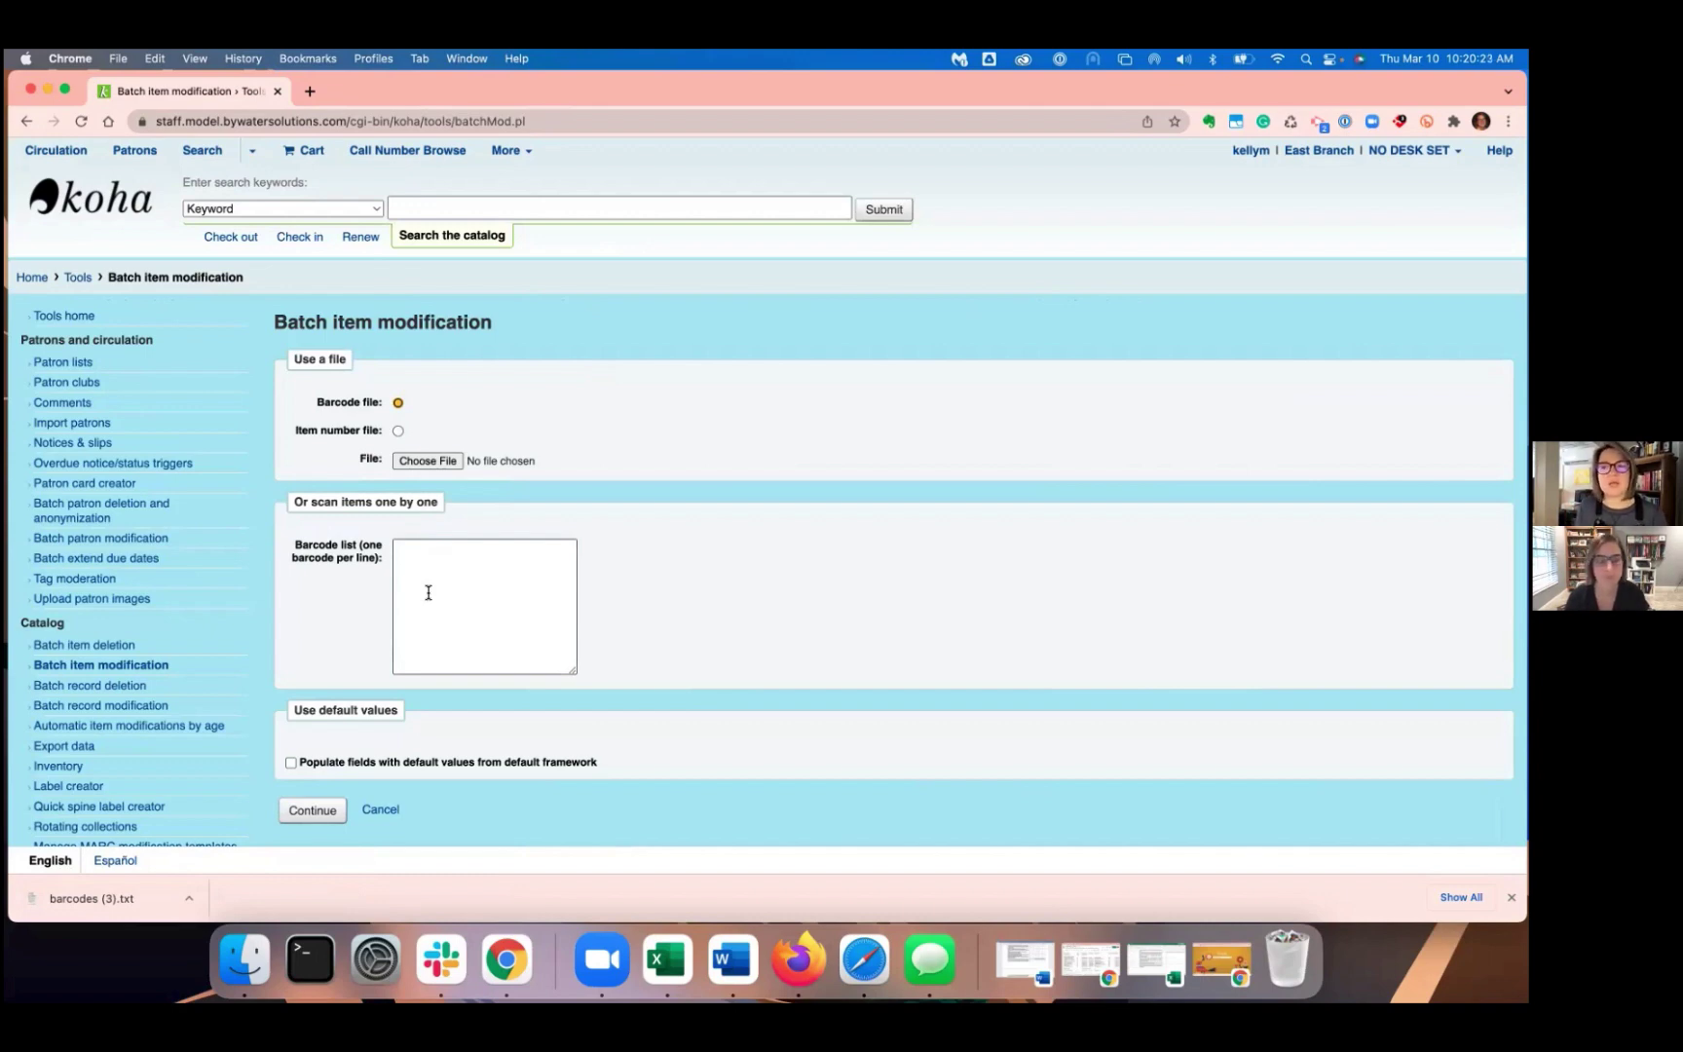
click(447, 462)
click(601, 378)
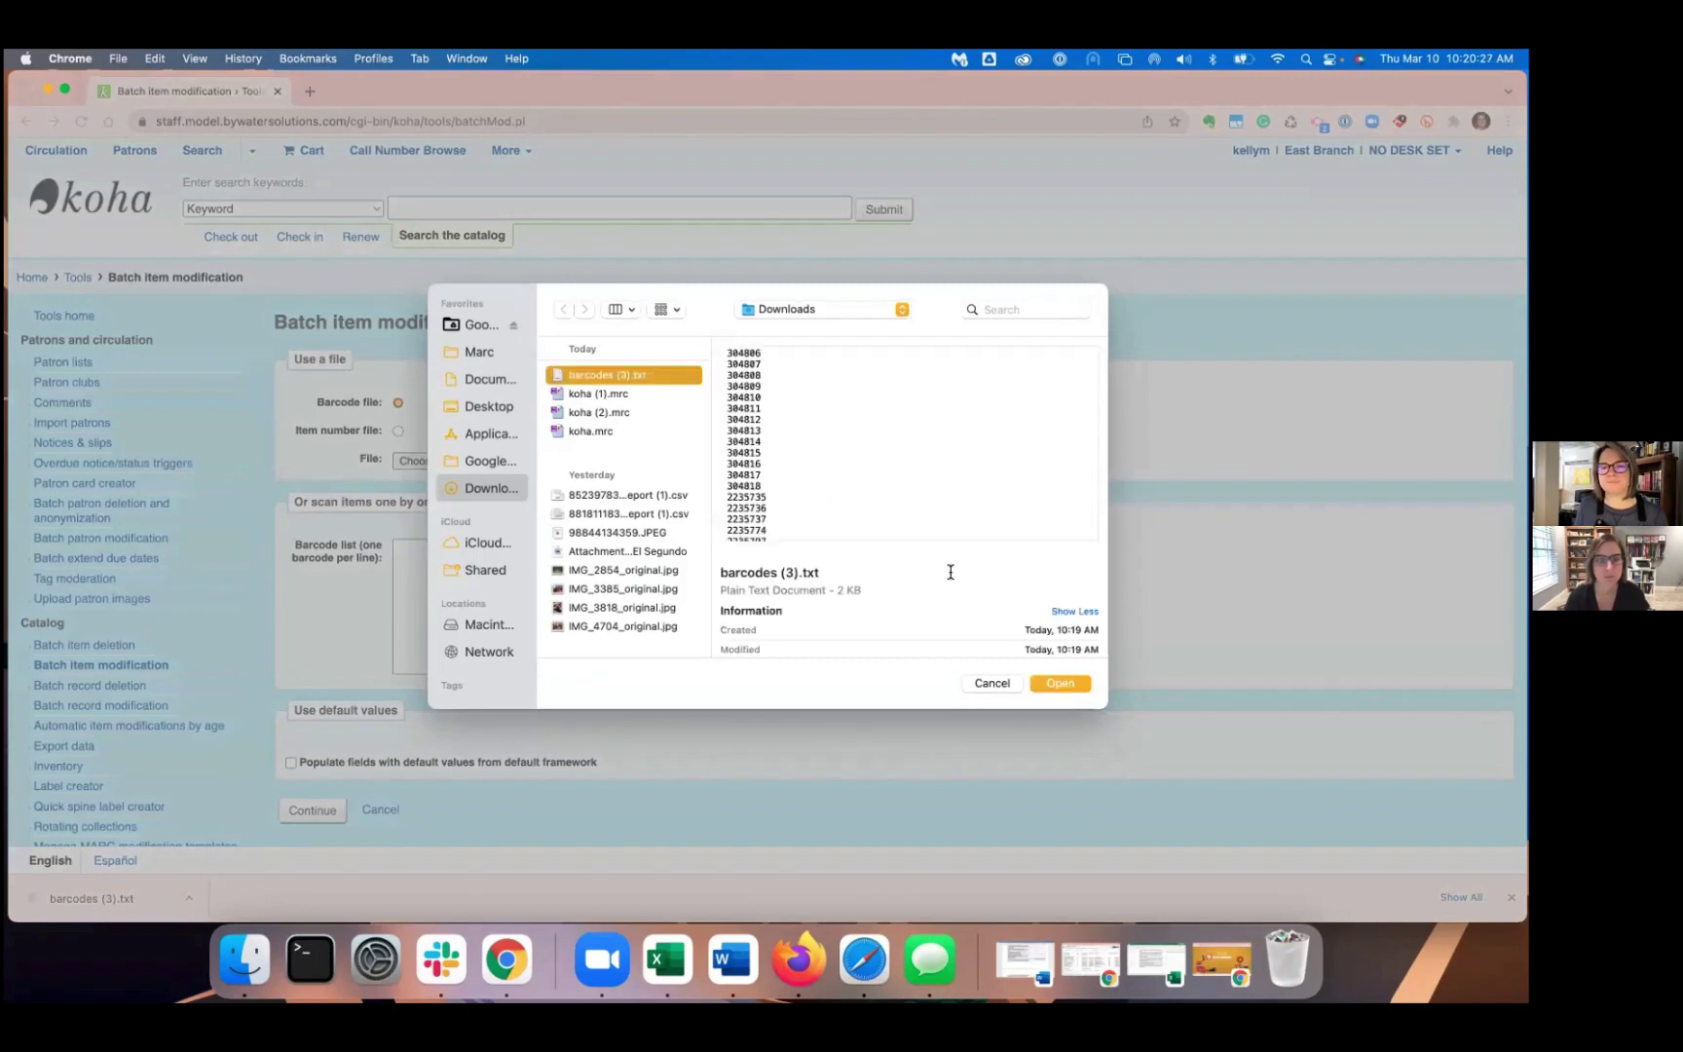
click(1069, 683)
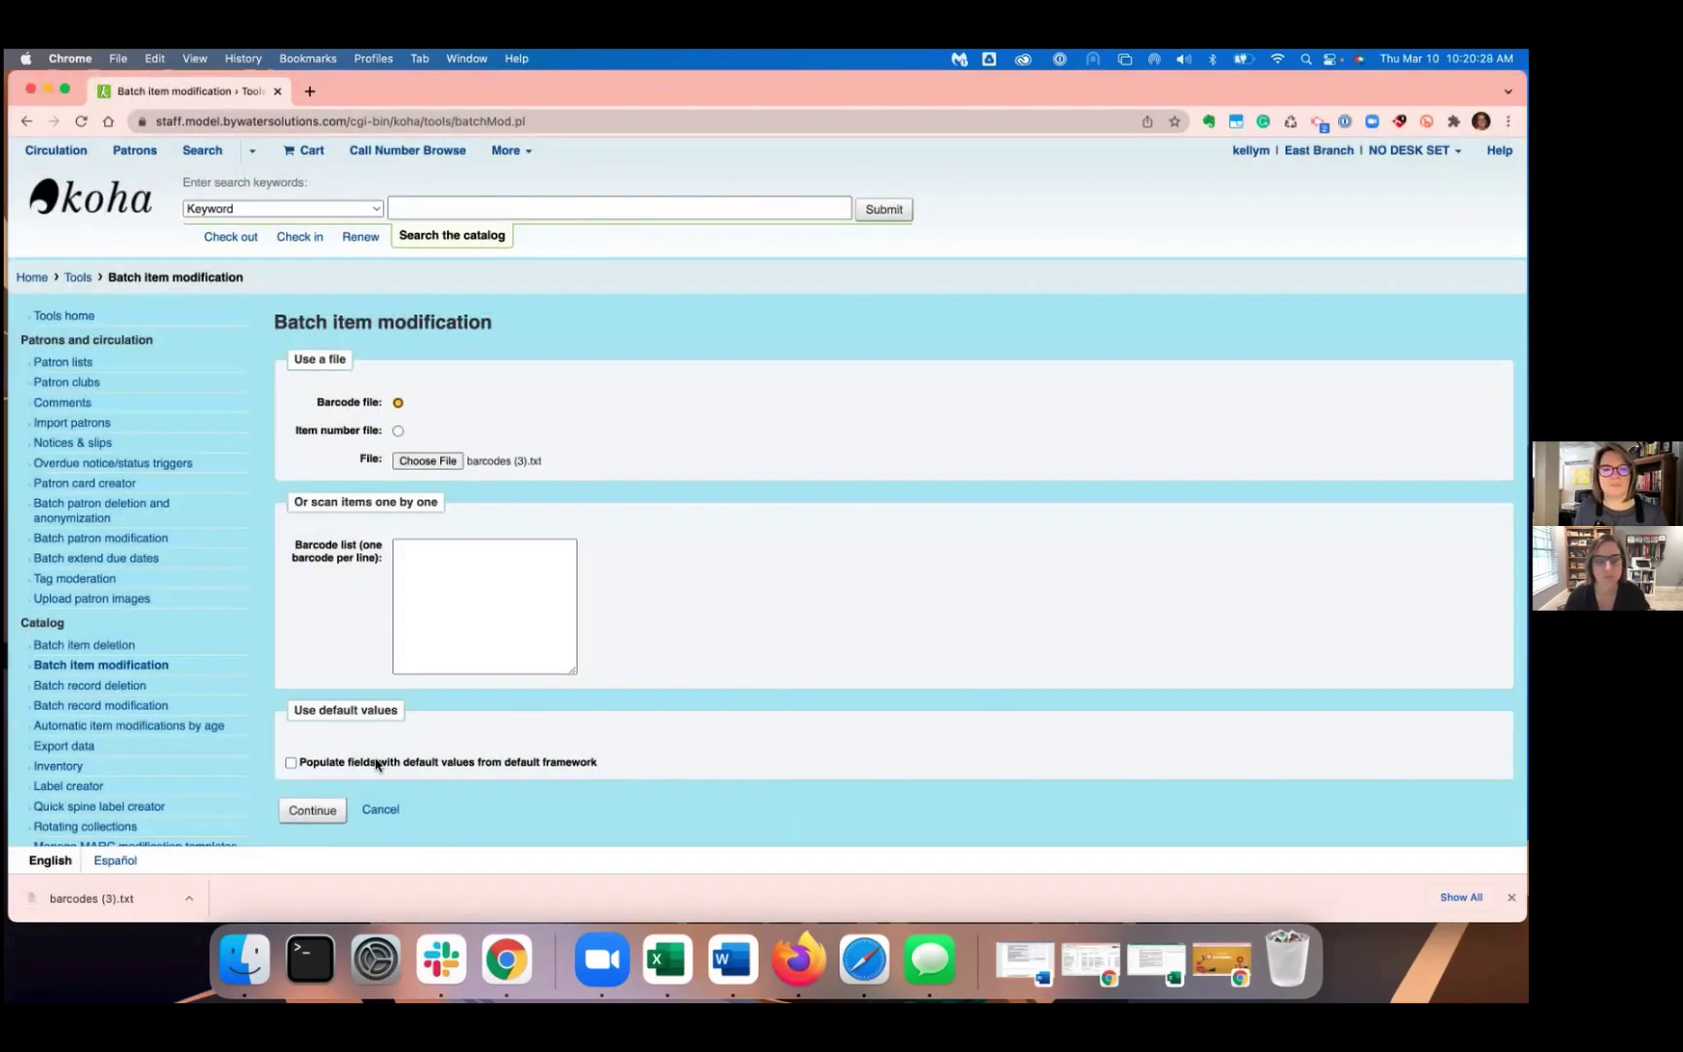
click(322, 809)
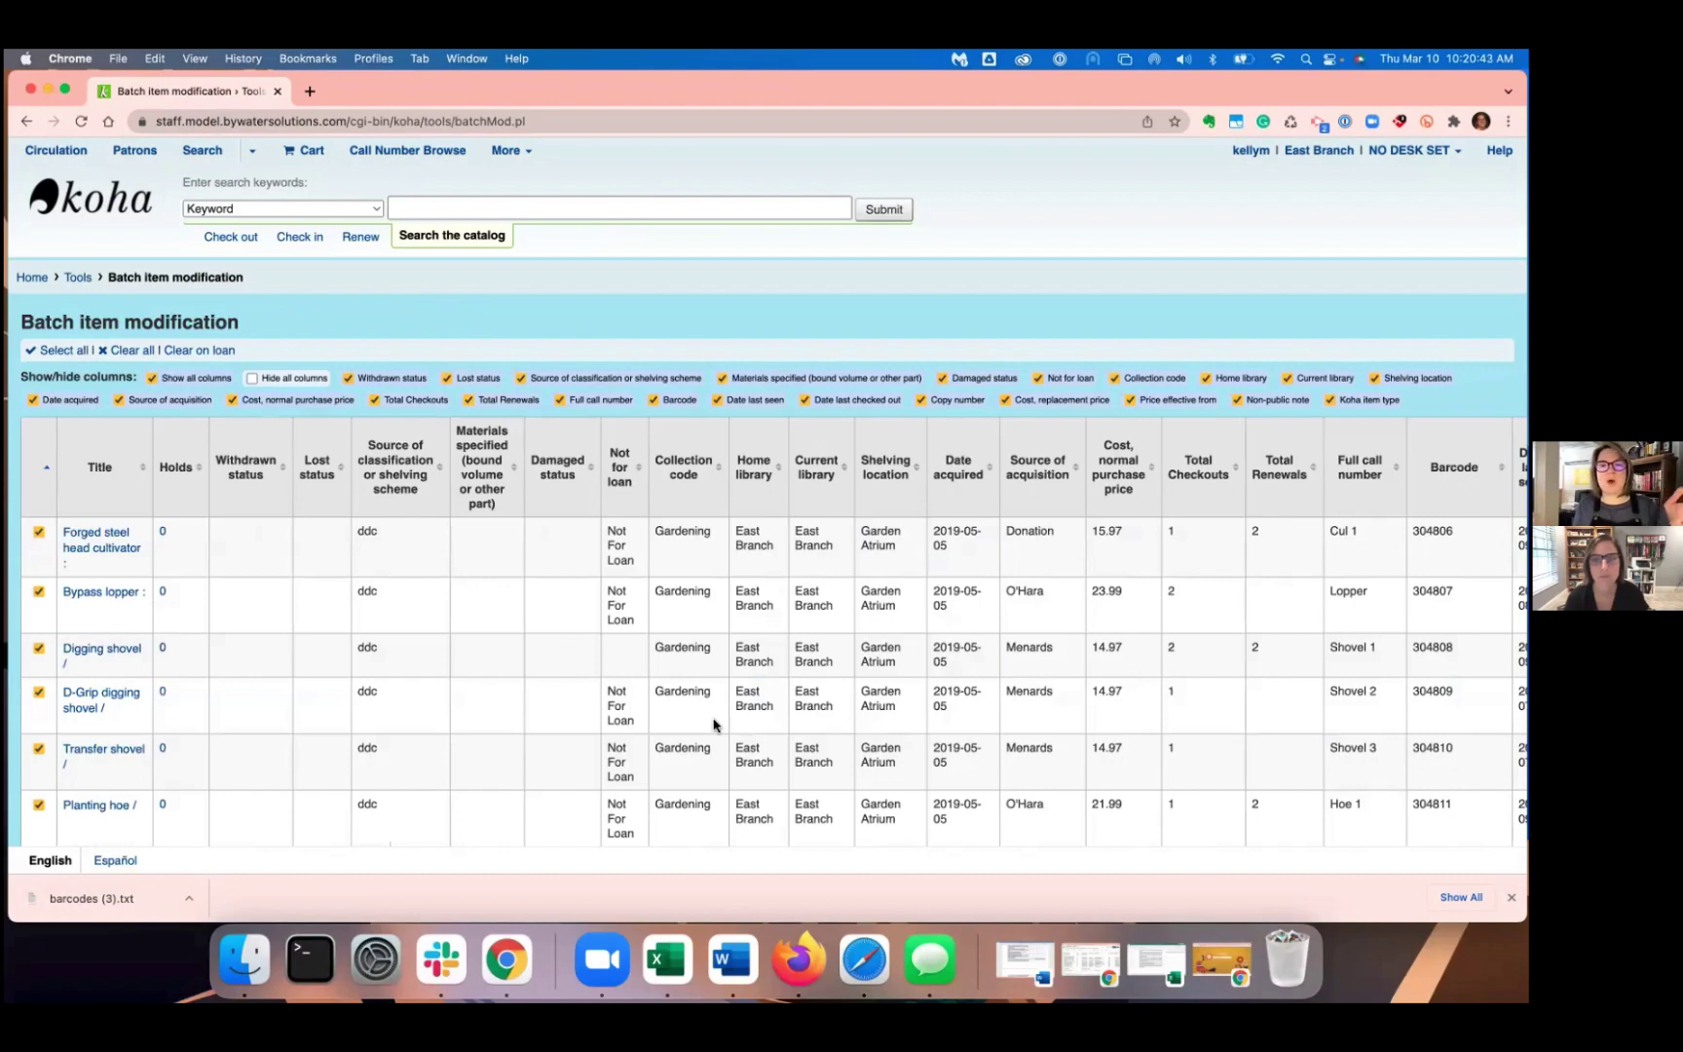
Hide the Full call number, Barcode and Date last seen columns in the batch item list.
click(560, 400)
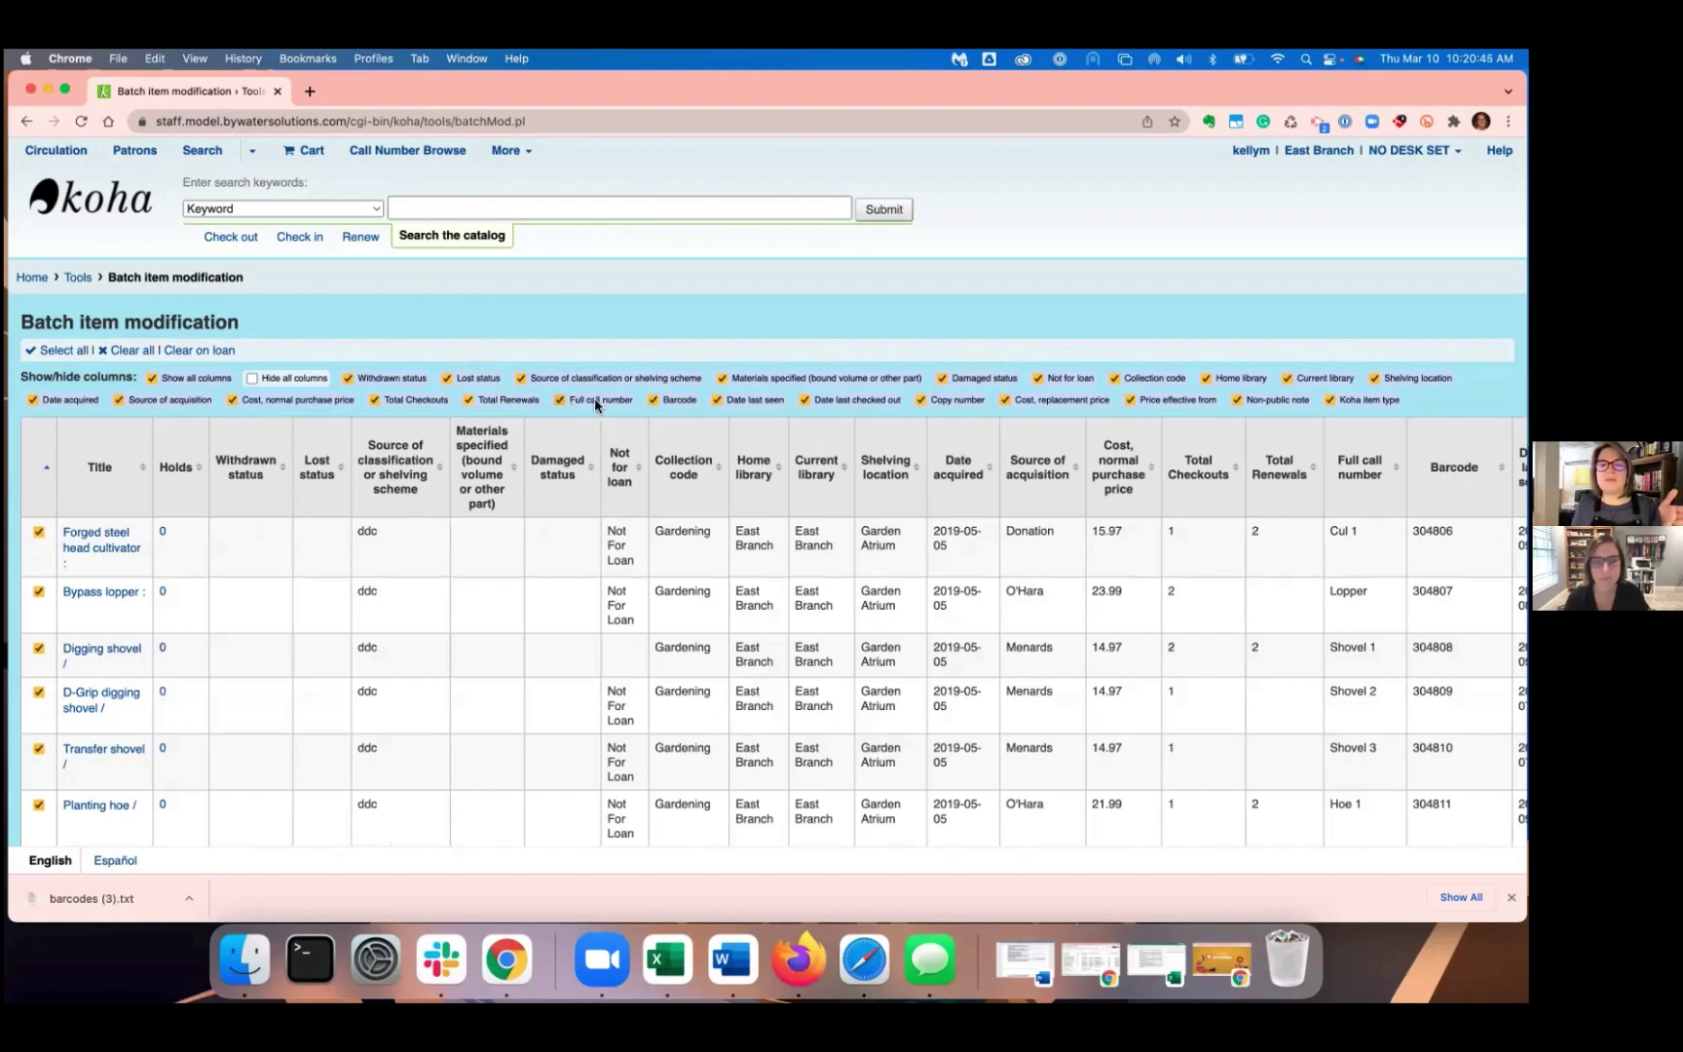
click(653, 400)
click(718, 399)
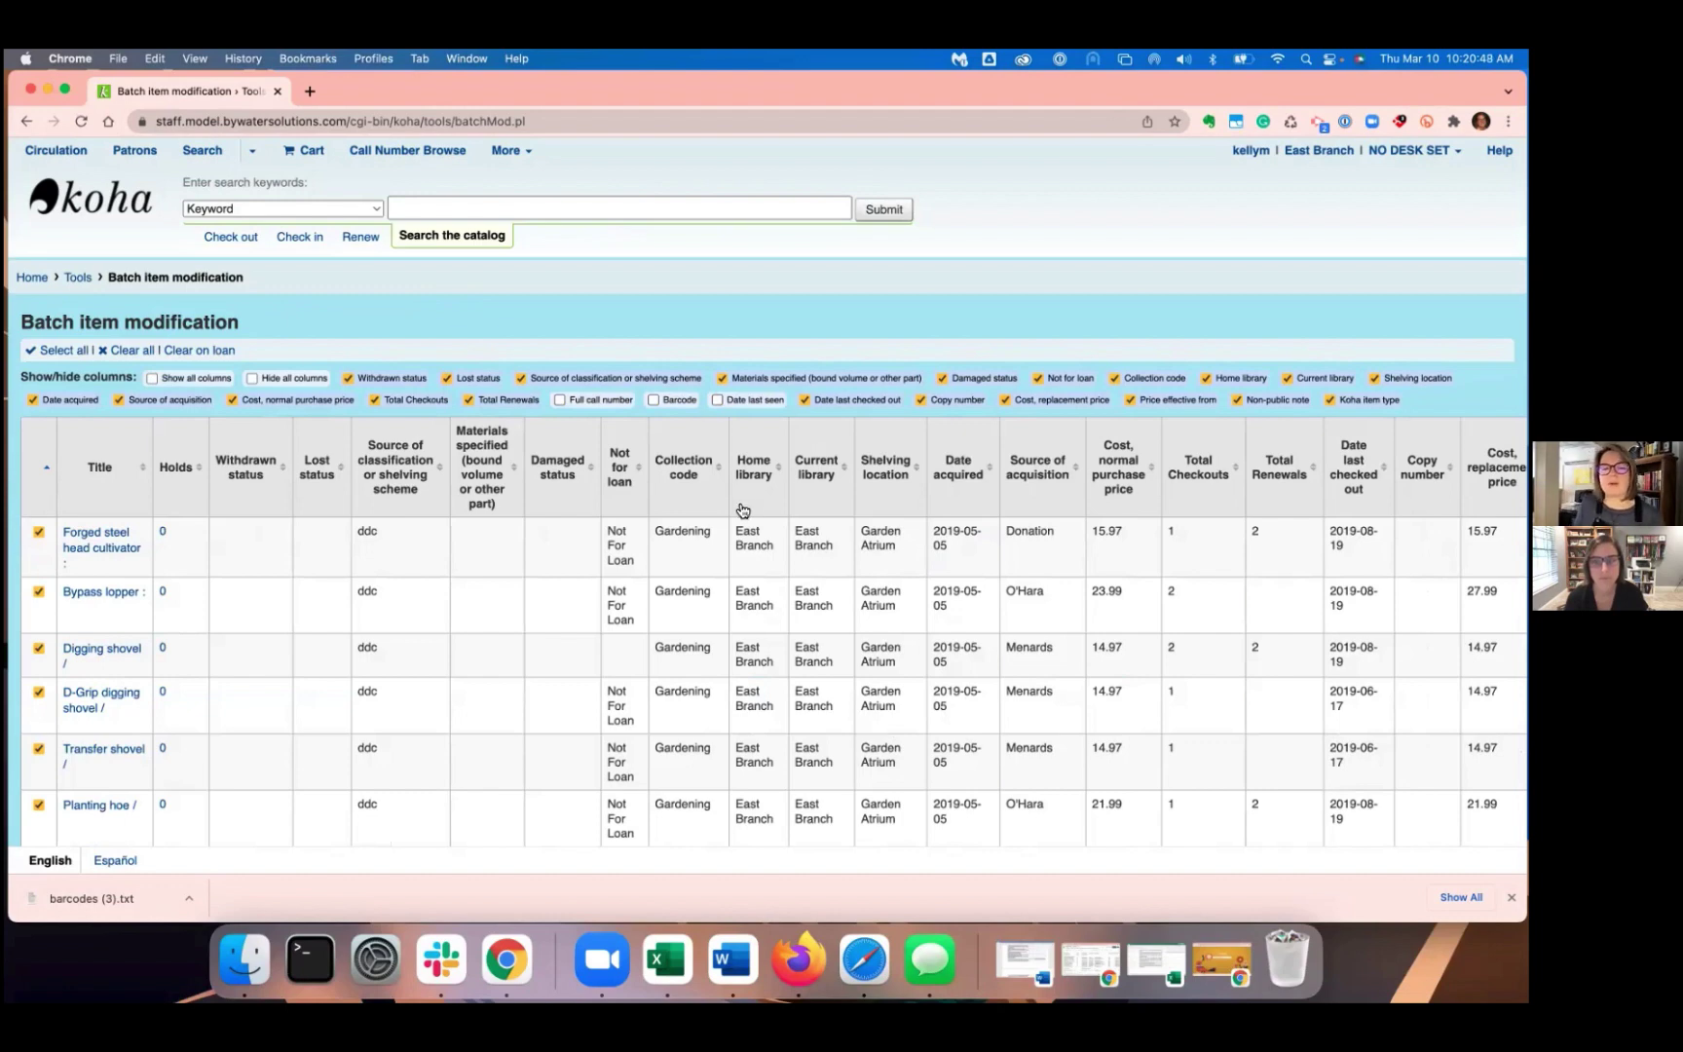
Mark the Not for loan subfield for deletion on all selected items in the batch edit form.
scroll(600, 588, down, 1)
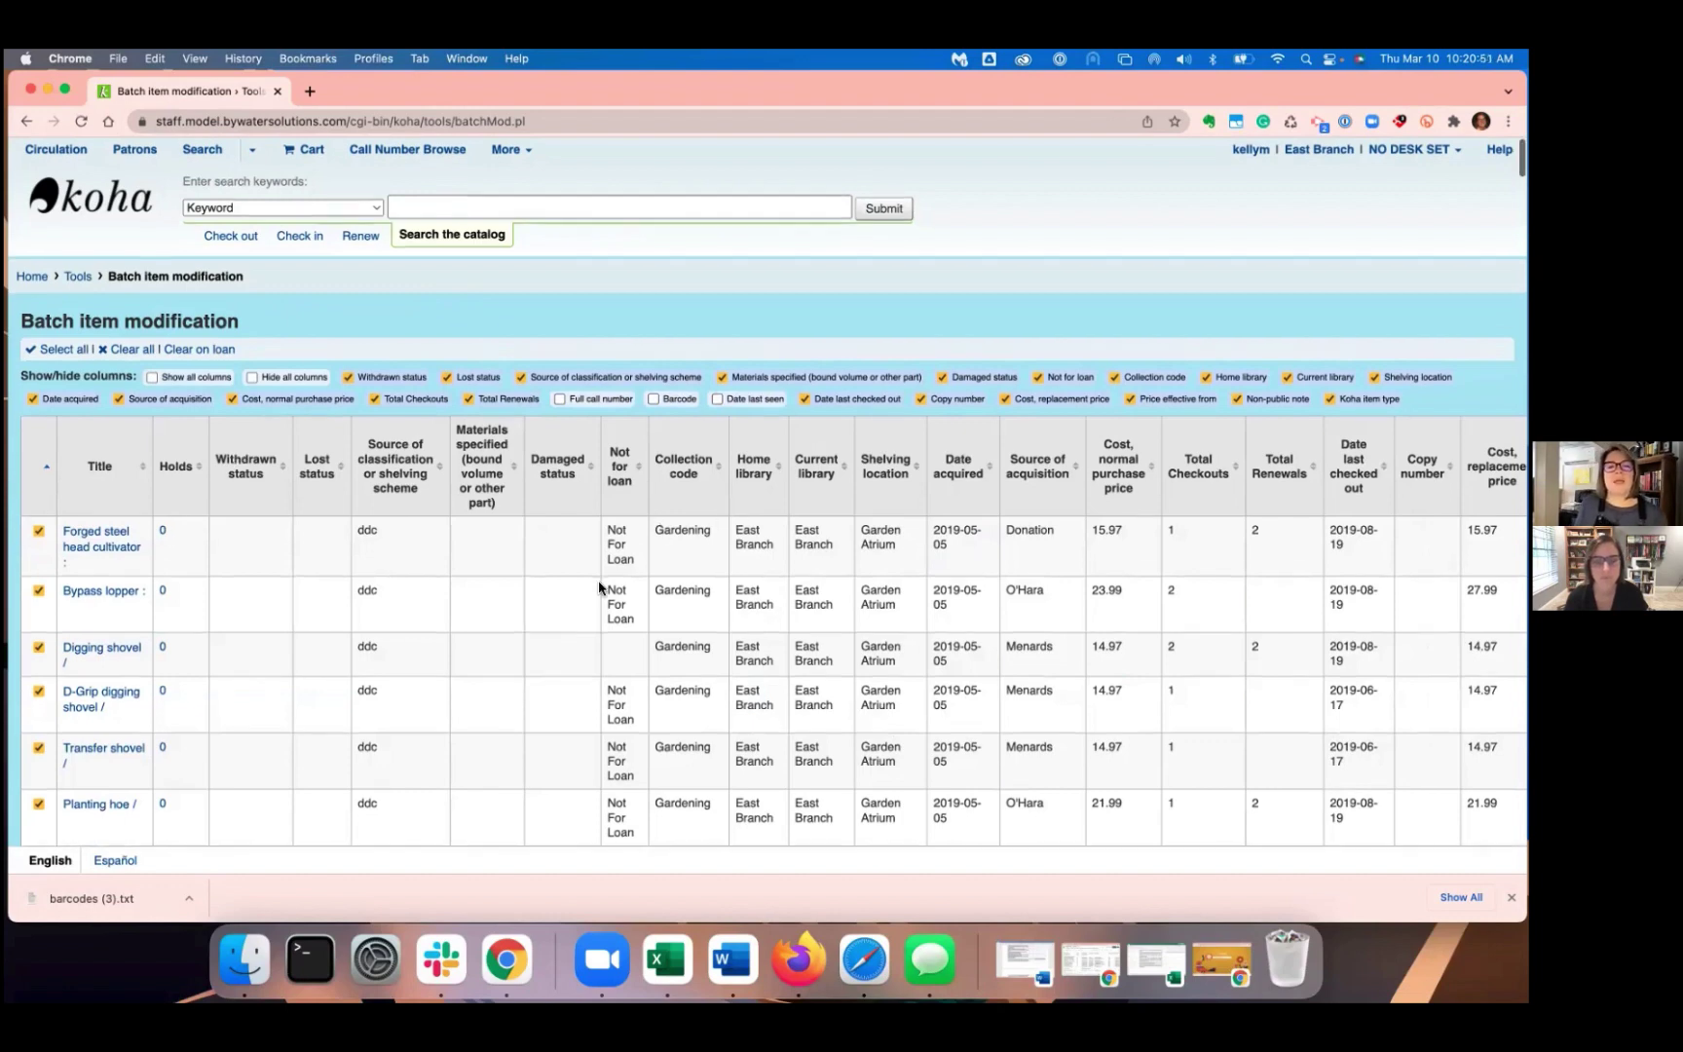
scroll(600, 587, down, 1)
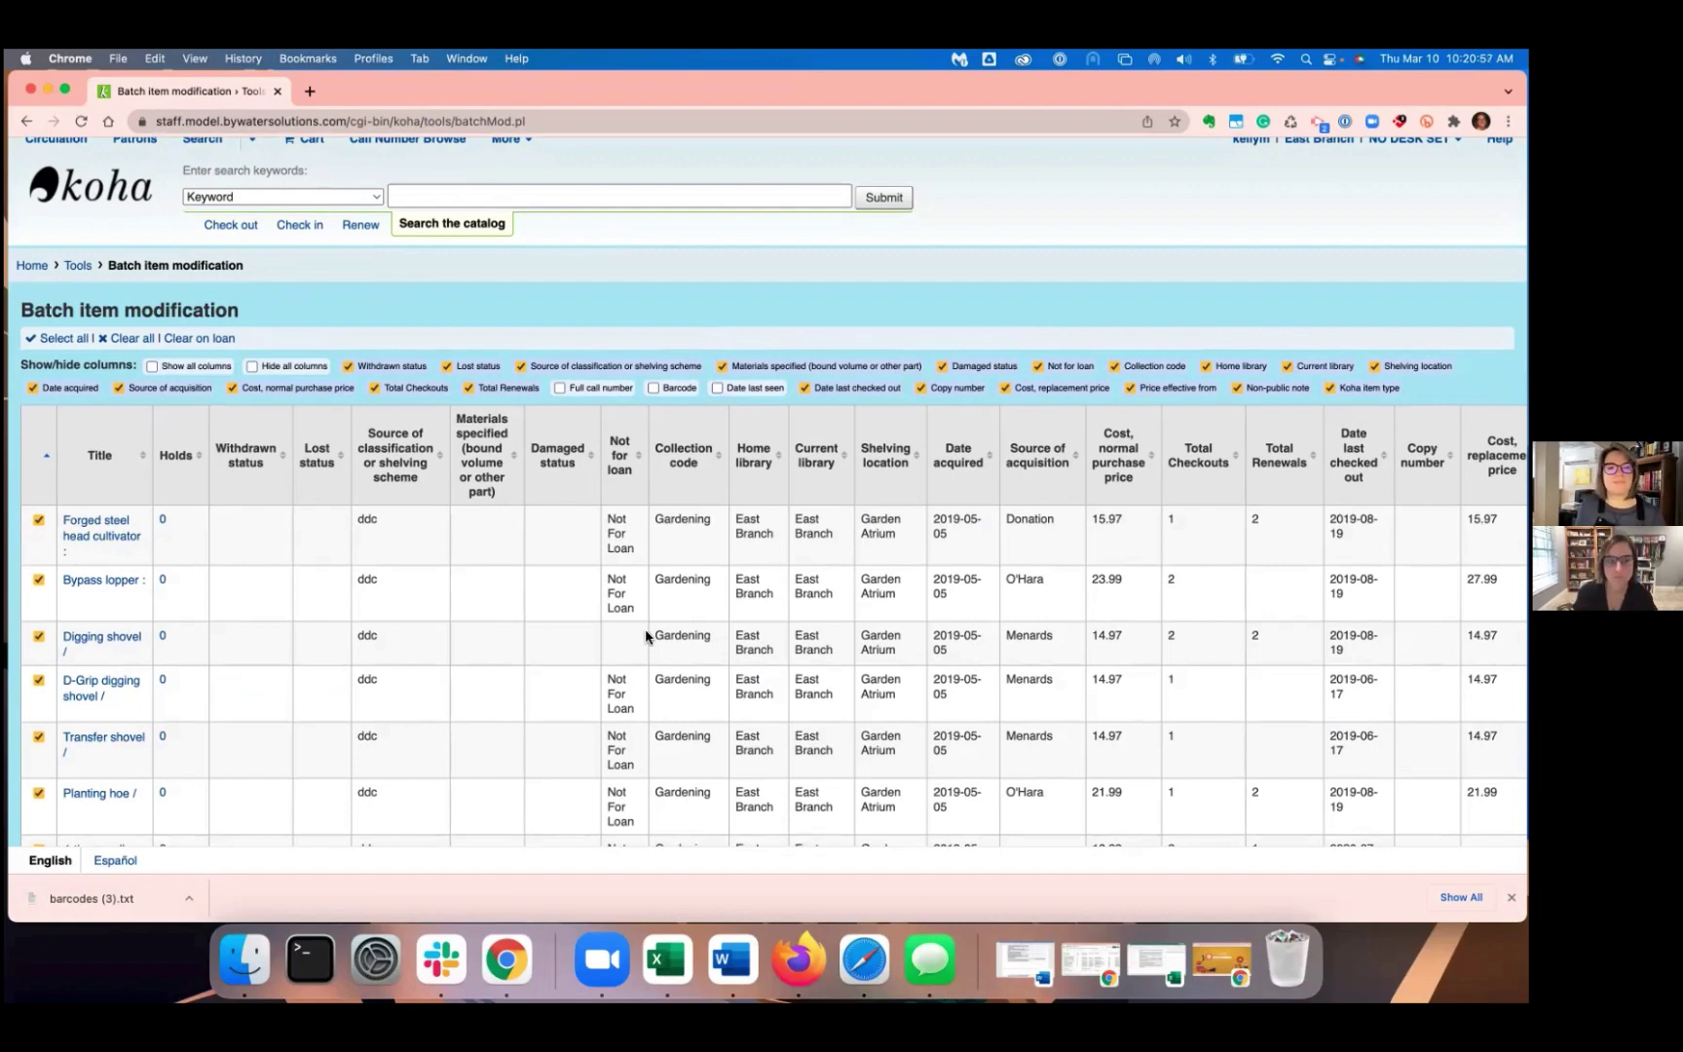
scroll(646, 636, down, 15)
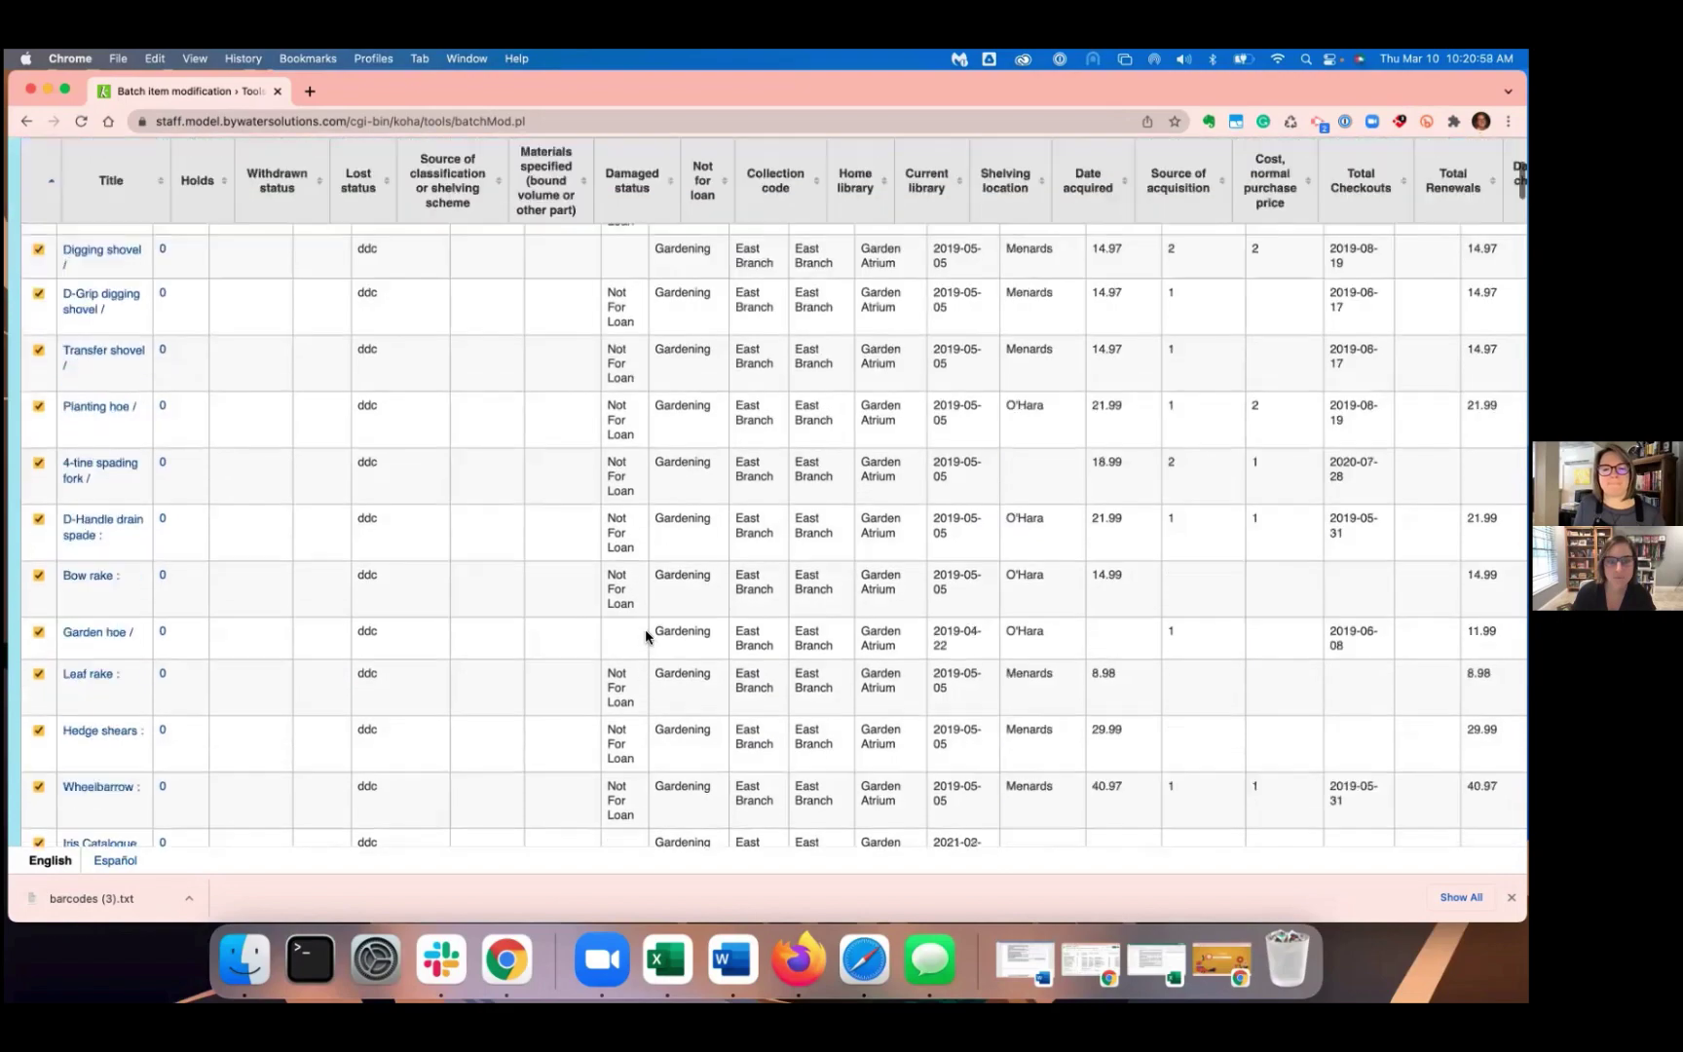
scroll(646, 636, down, 15)
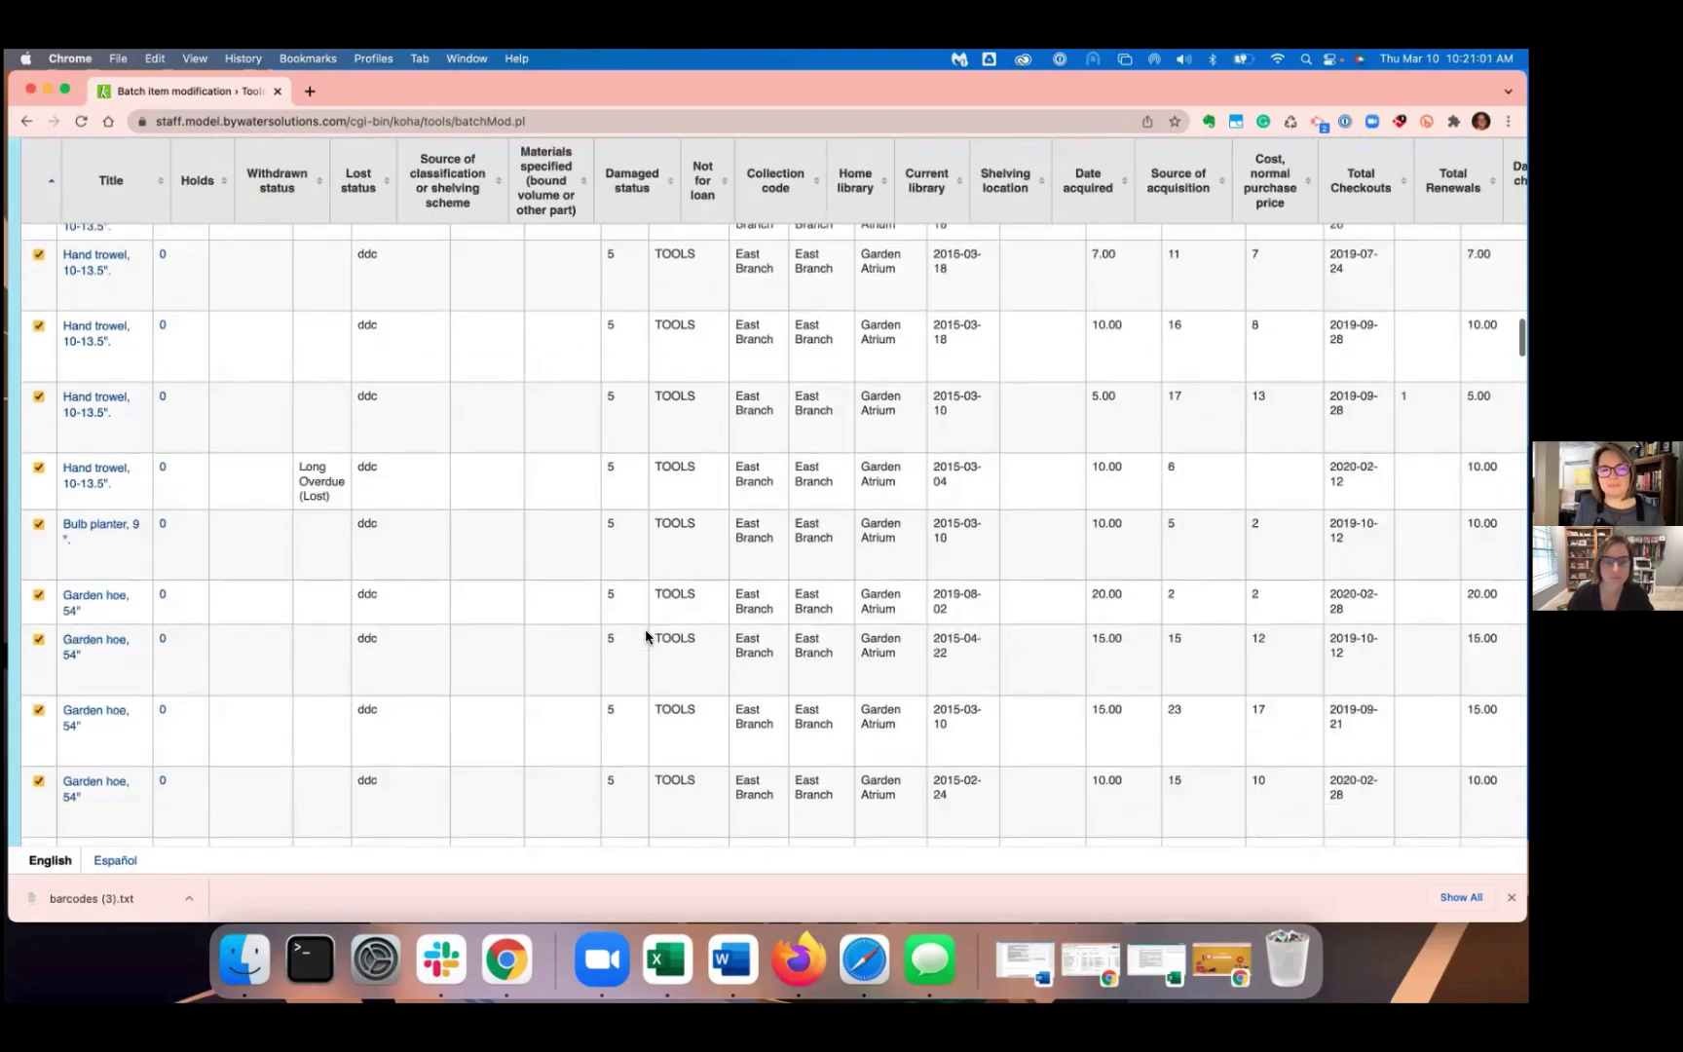
scroll(646, 636, down, 15)
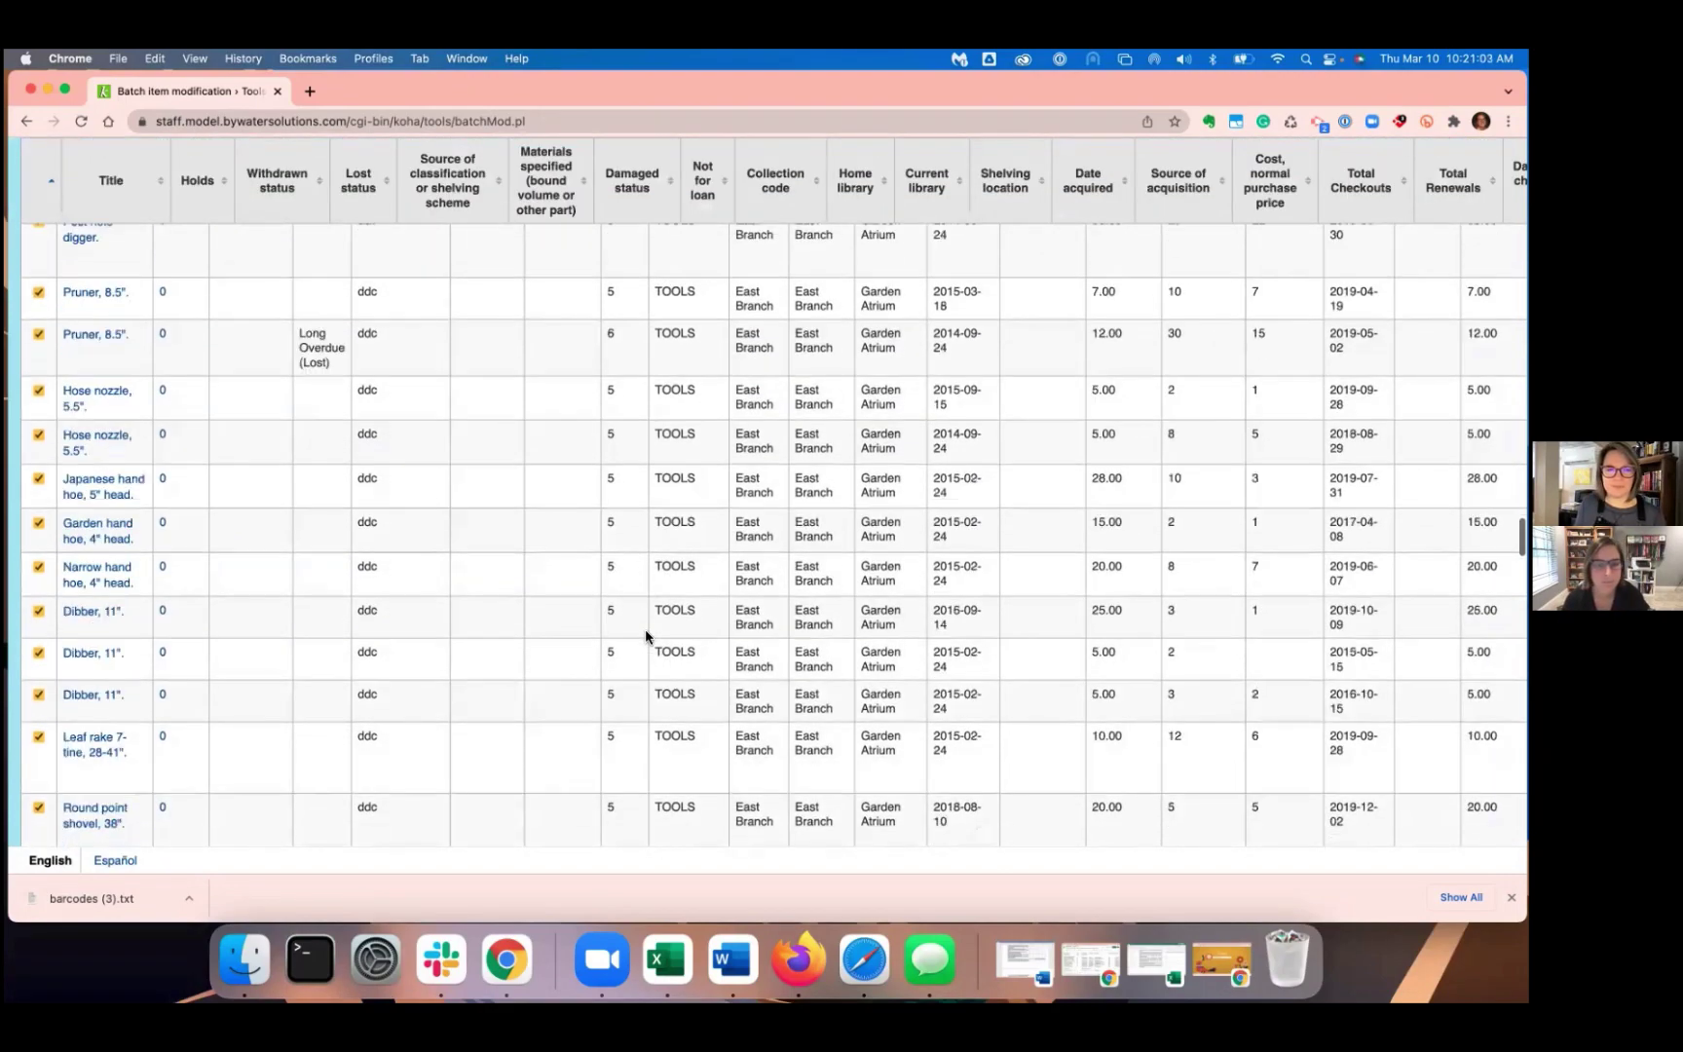
scroll(646, 636, down, 15)
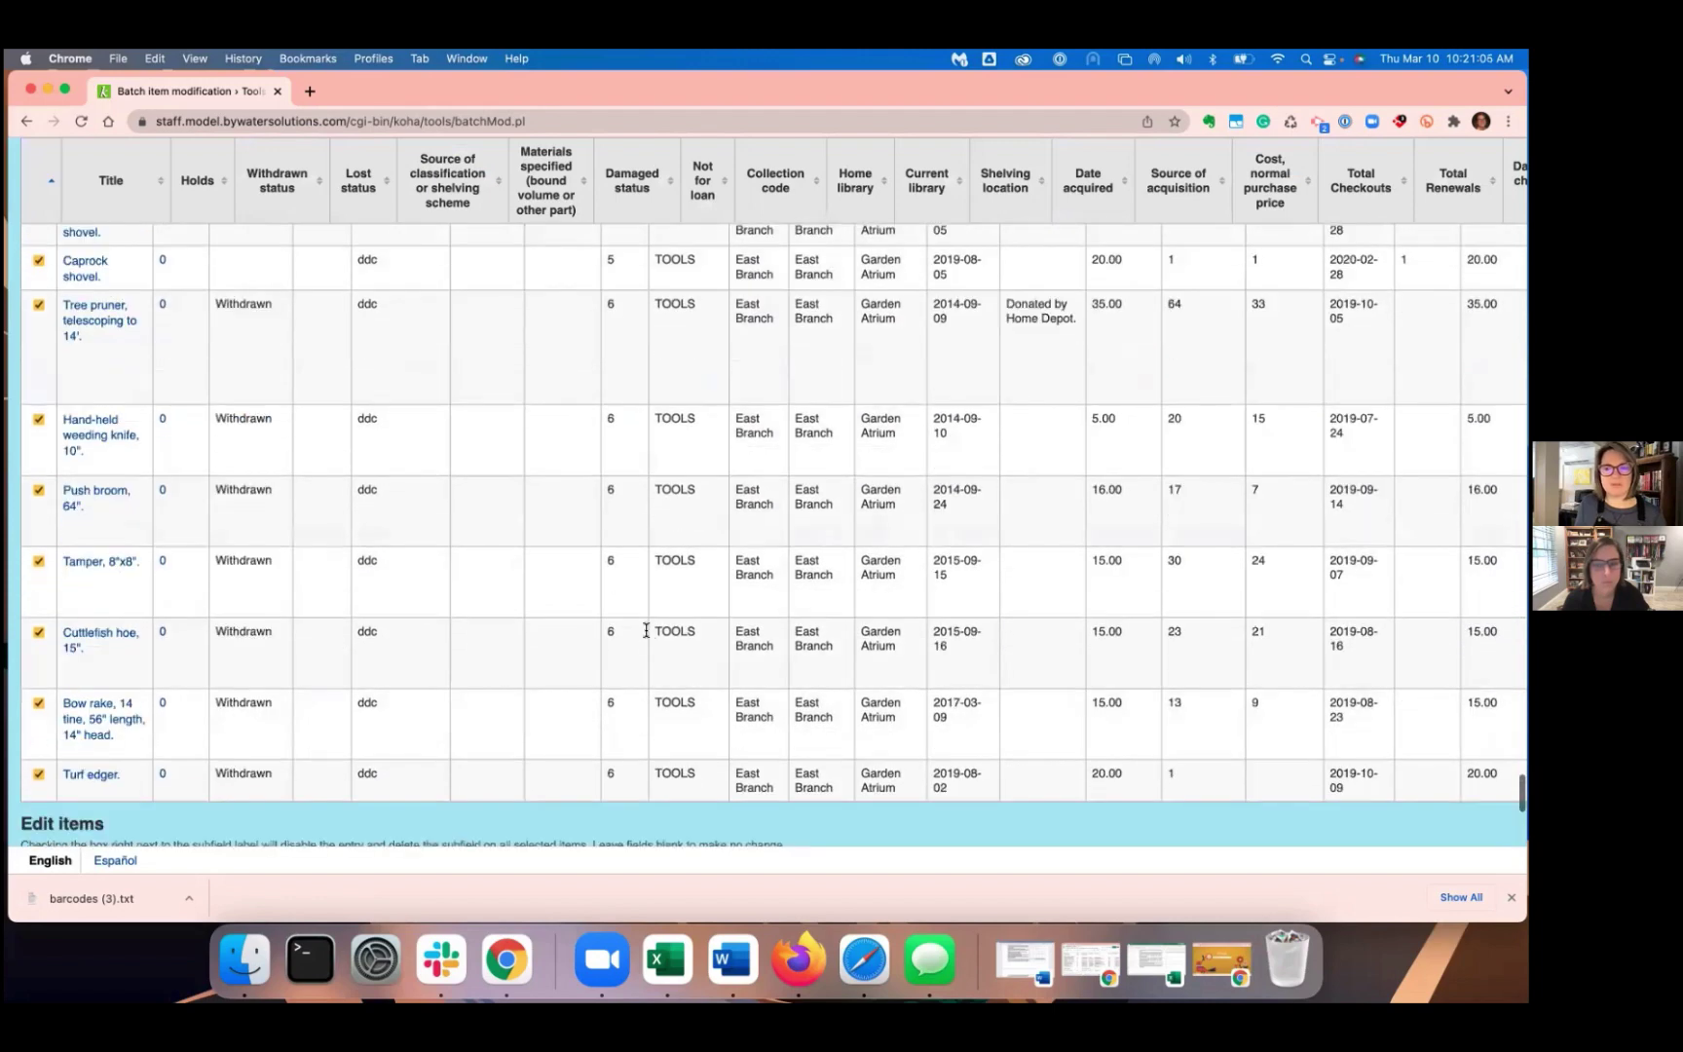
scroll(646, 630, down, 1)
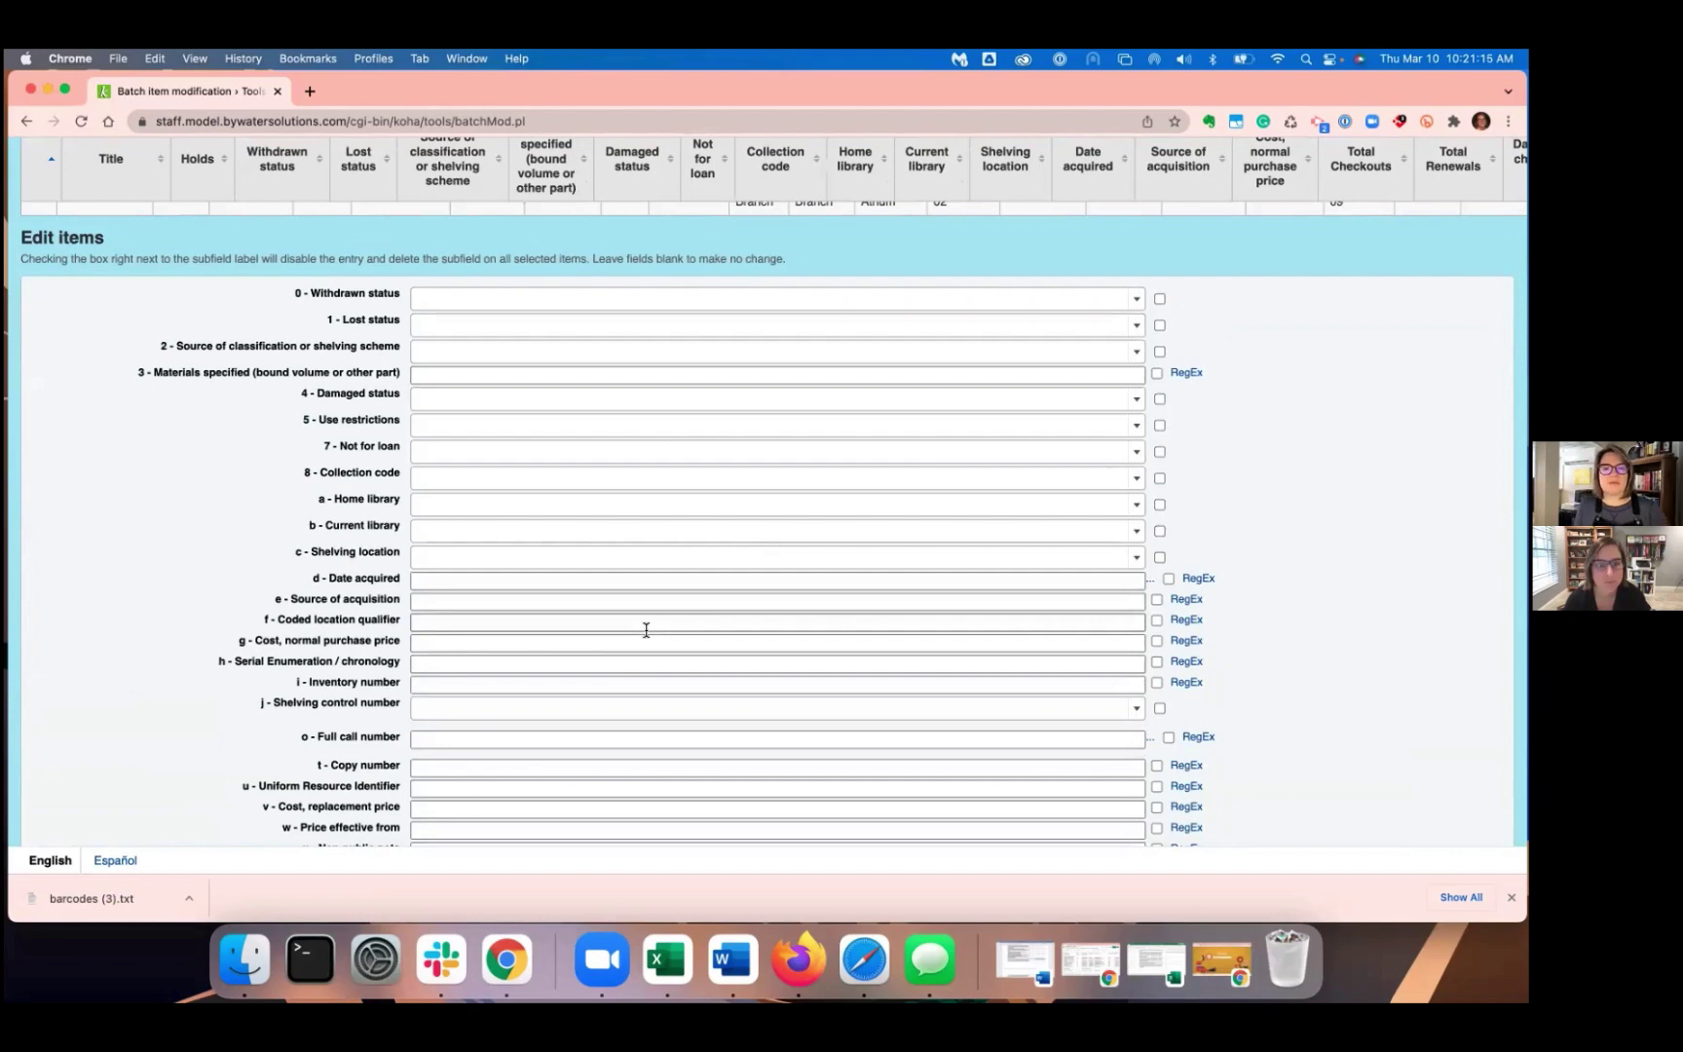
click(1159, 451)
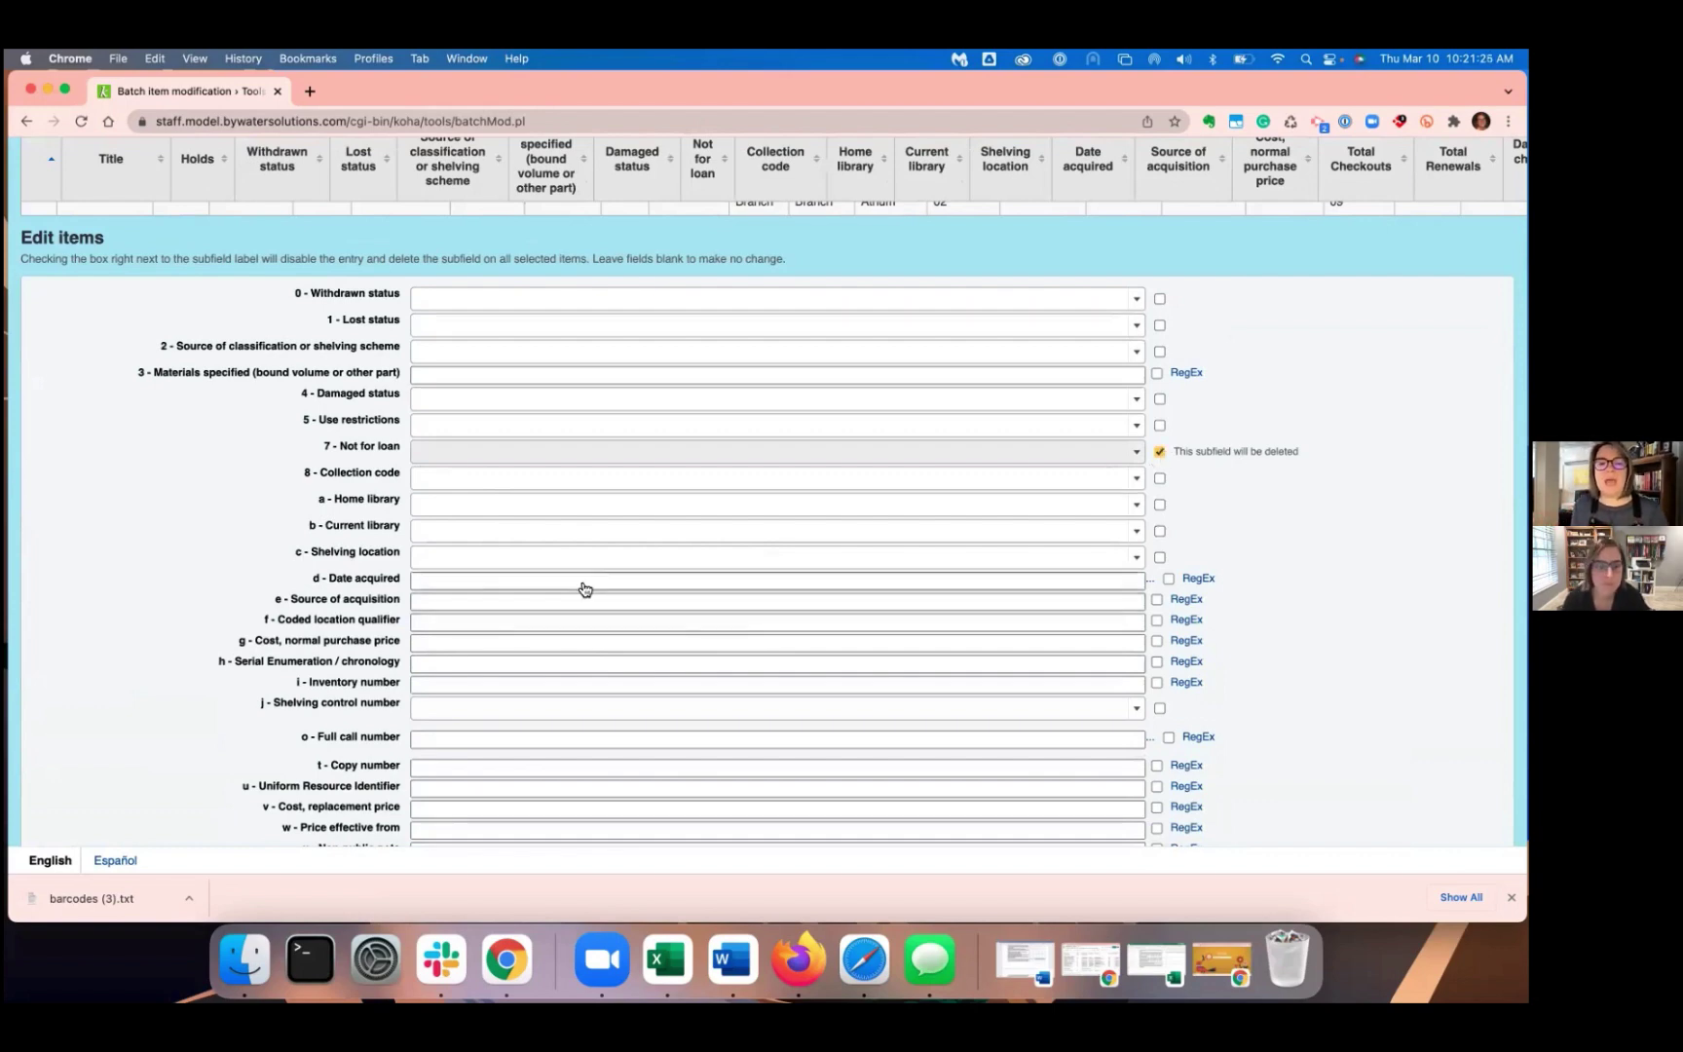
Set the batch's shelving location to Garden Shed and compare it with the current locations in the item list.
click(438, 558)
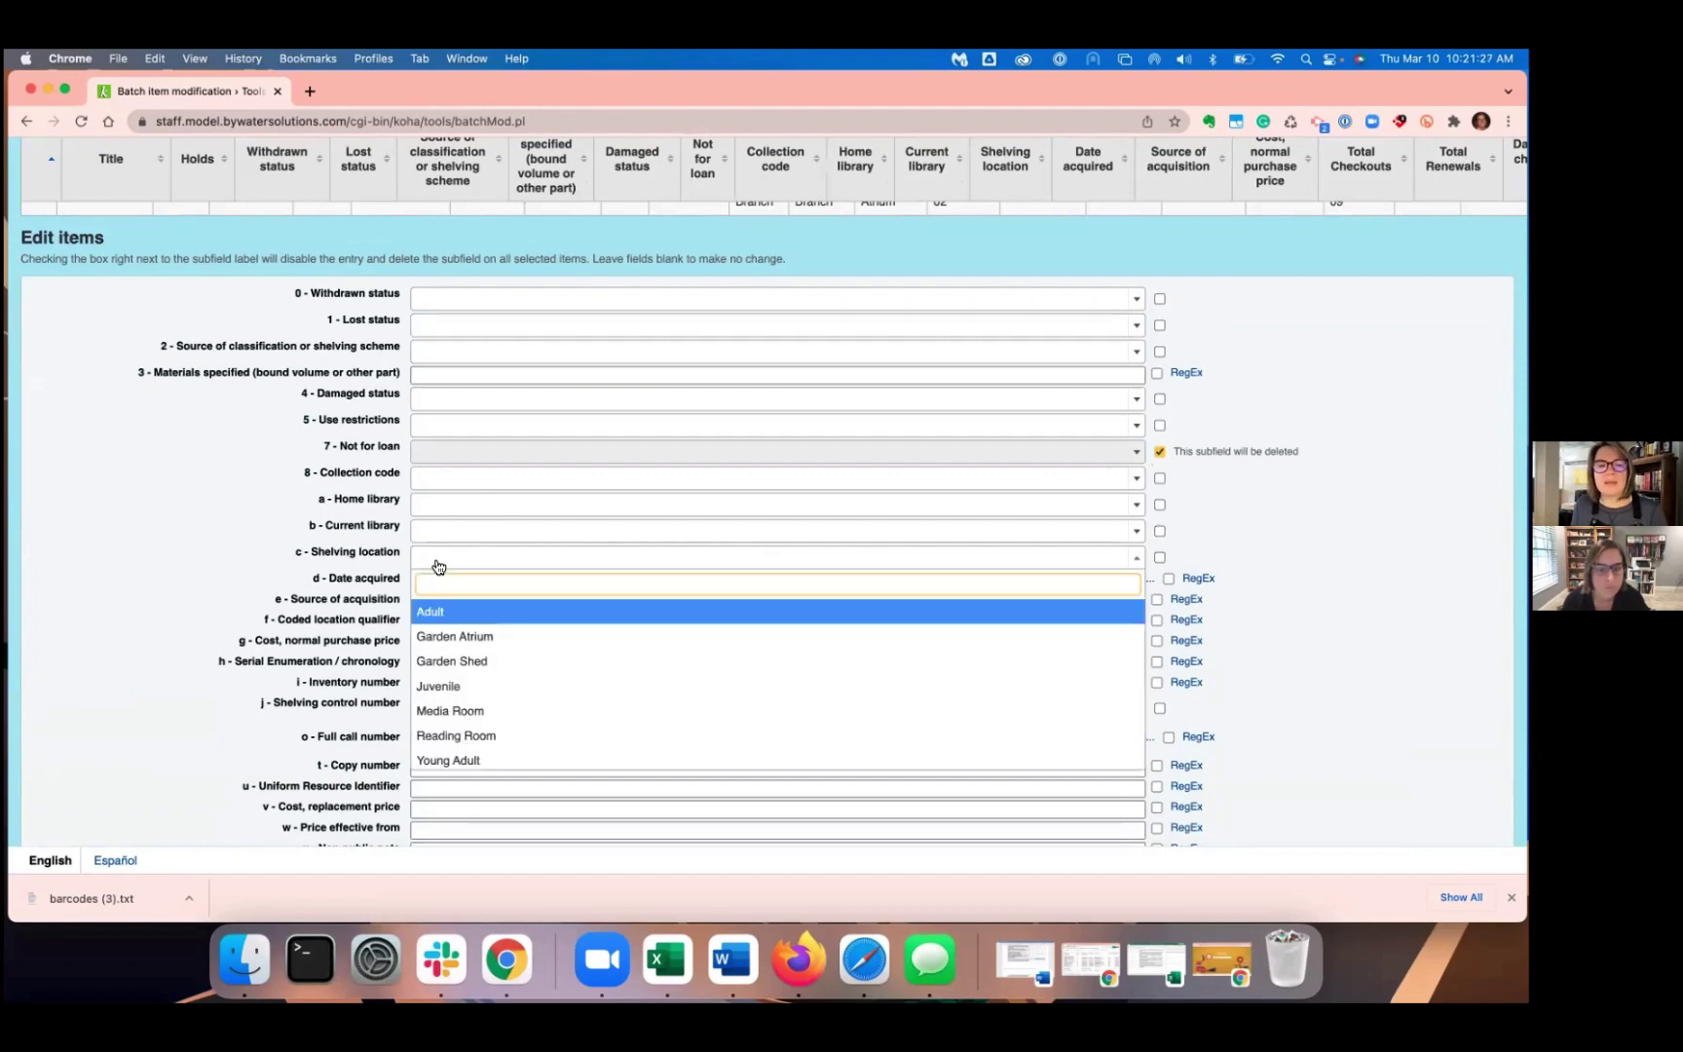
click(453, 663)
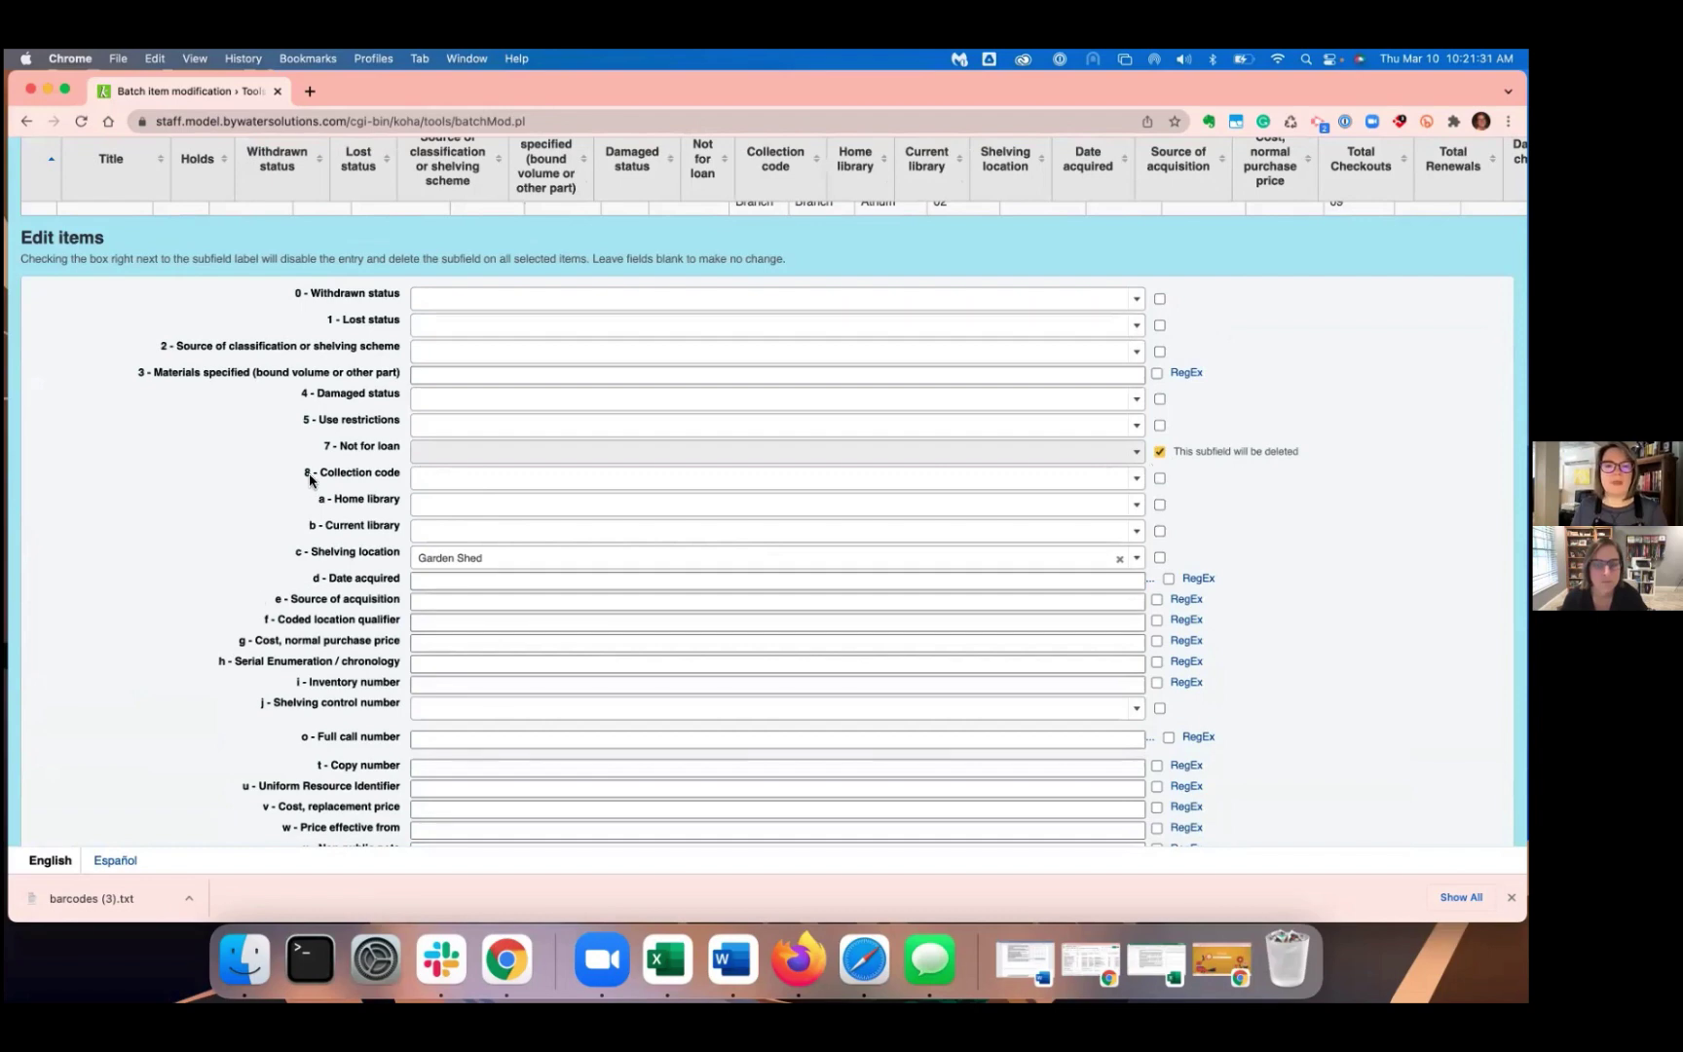
scroll(312, 479, up, 5)
scroll(309, 473, up, 2)
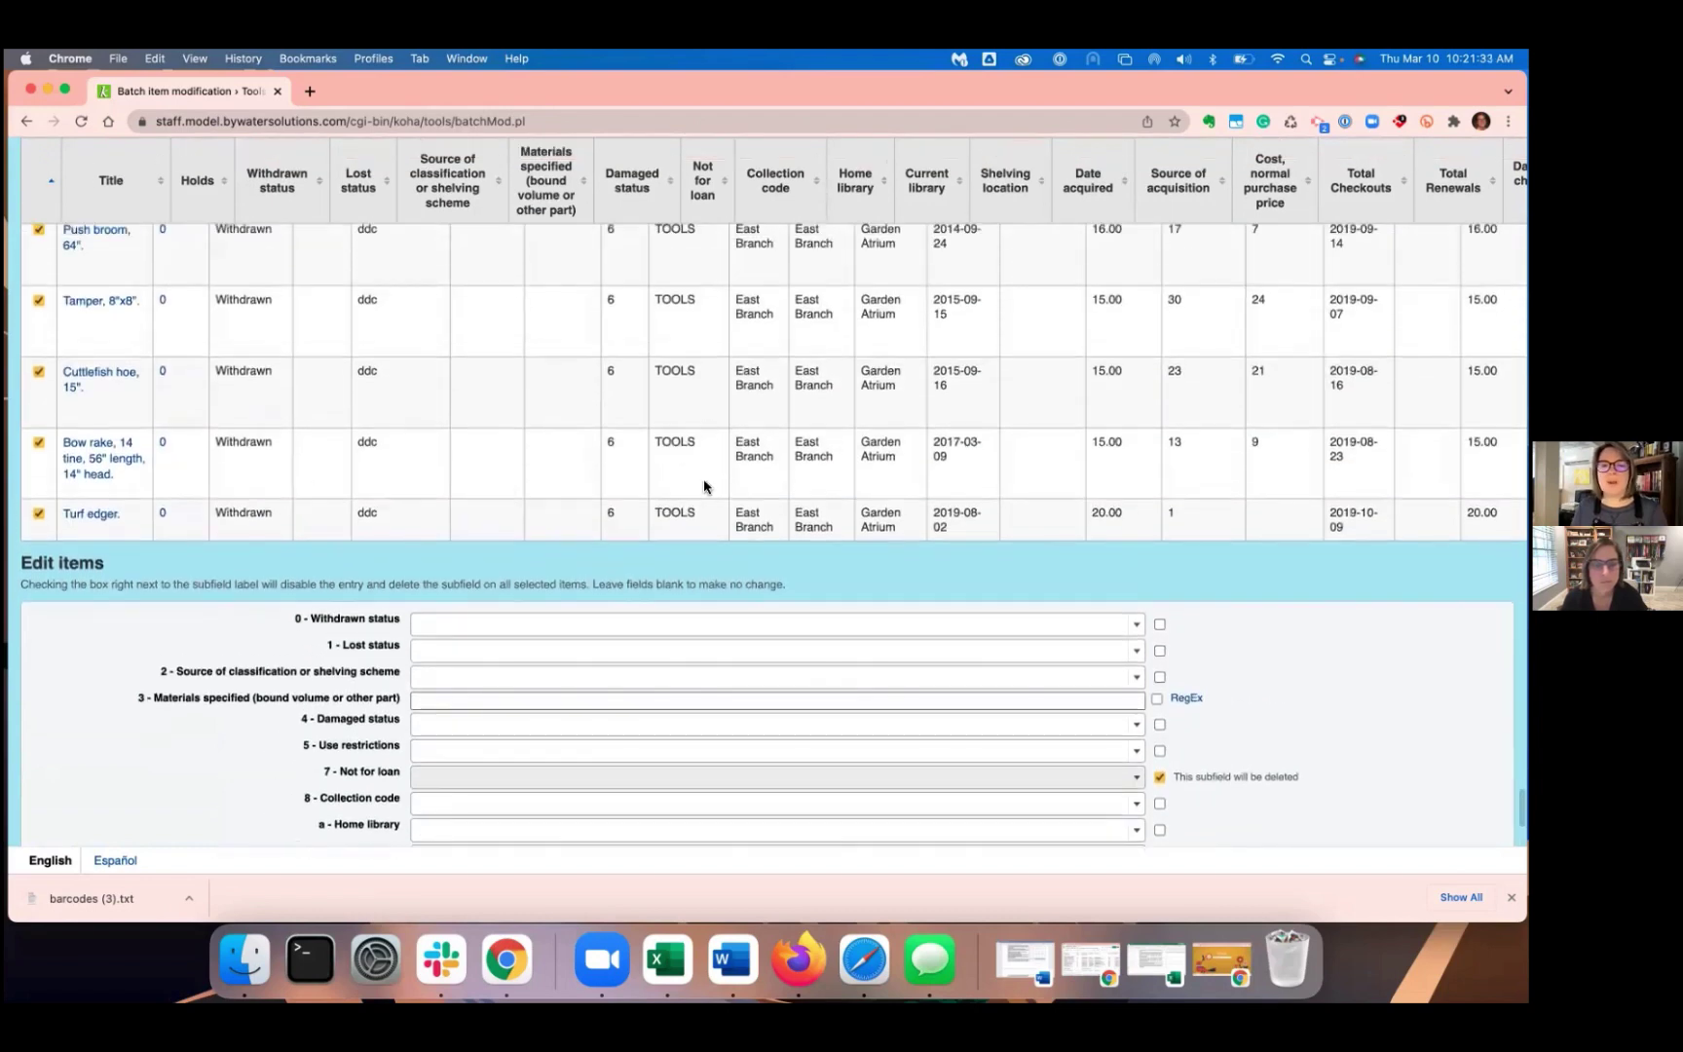
drag(862, 445, 904, 474)
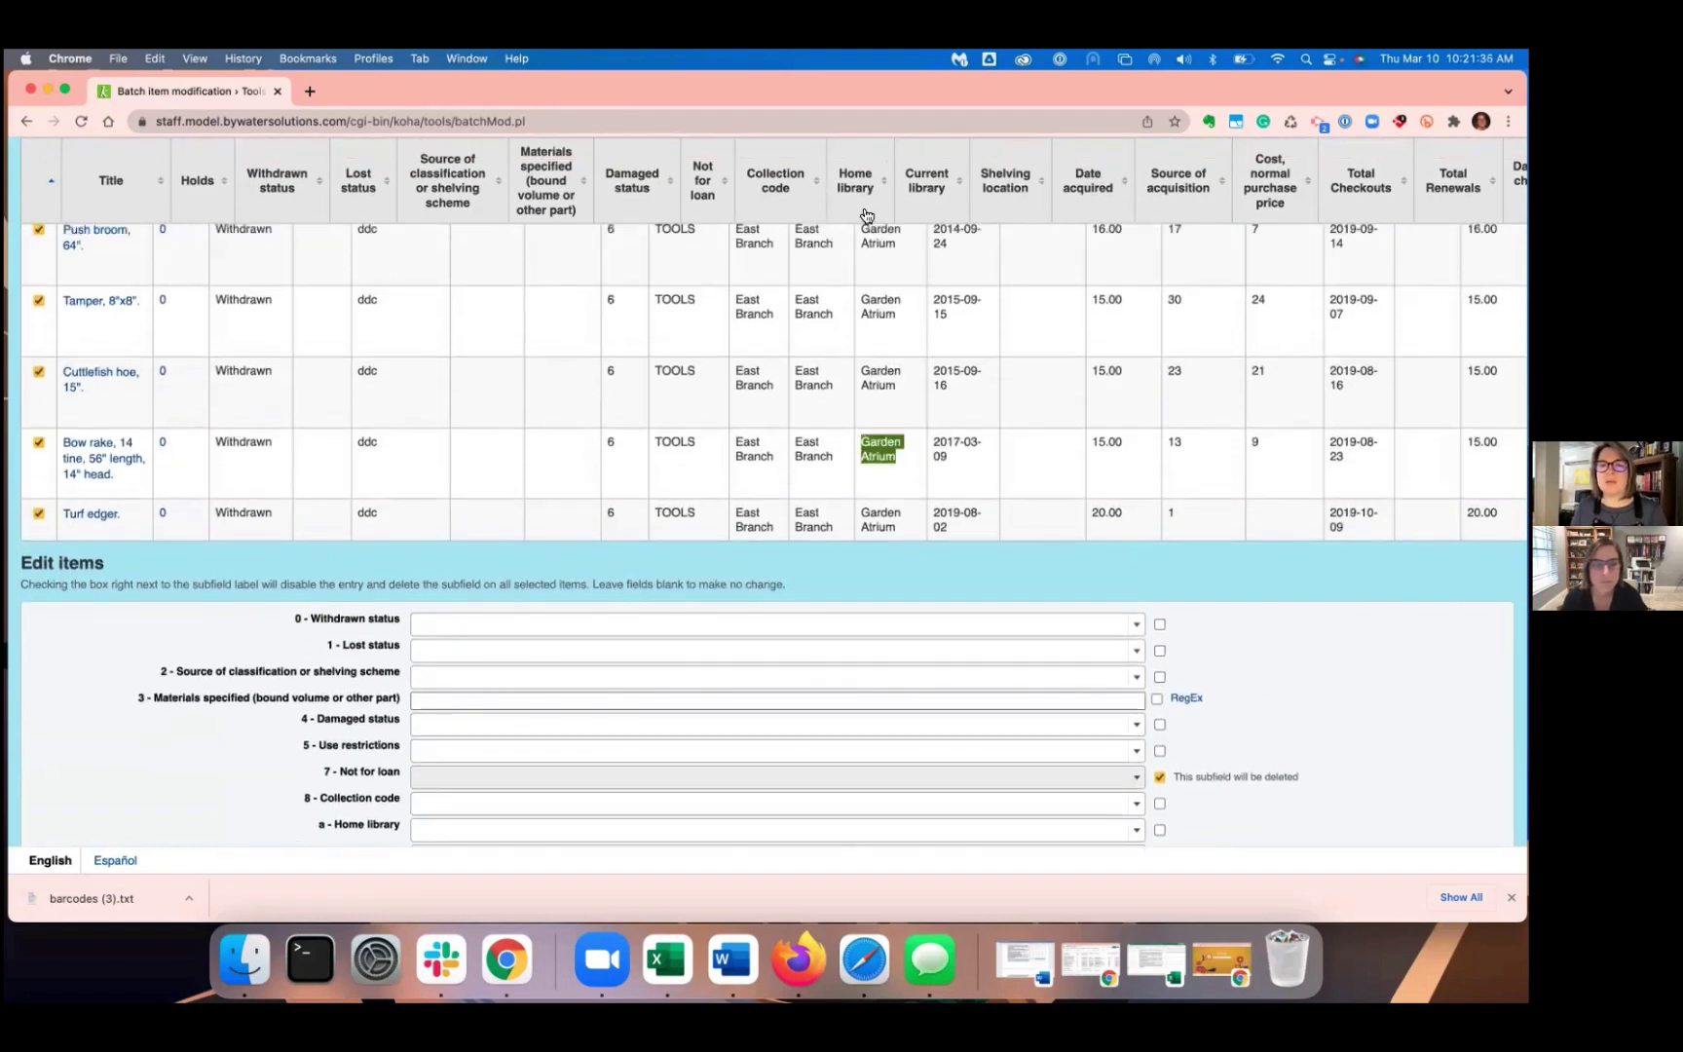
scroll(302, 584, down, 1)
scroll(295, 592, down, 8)
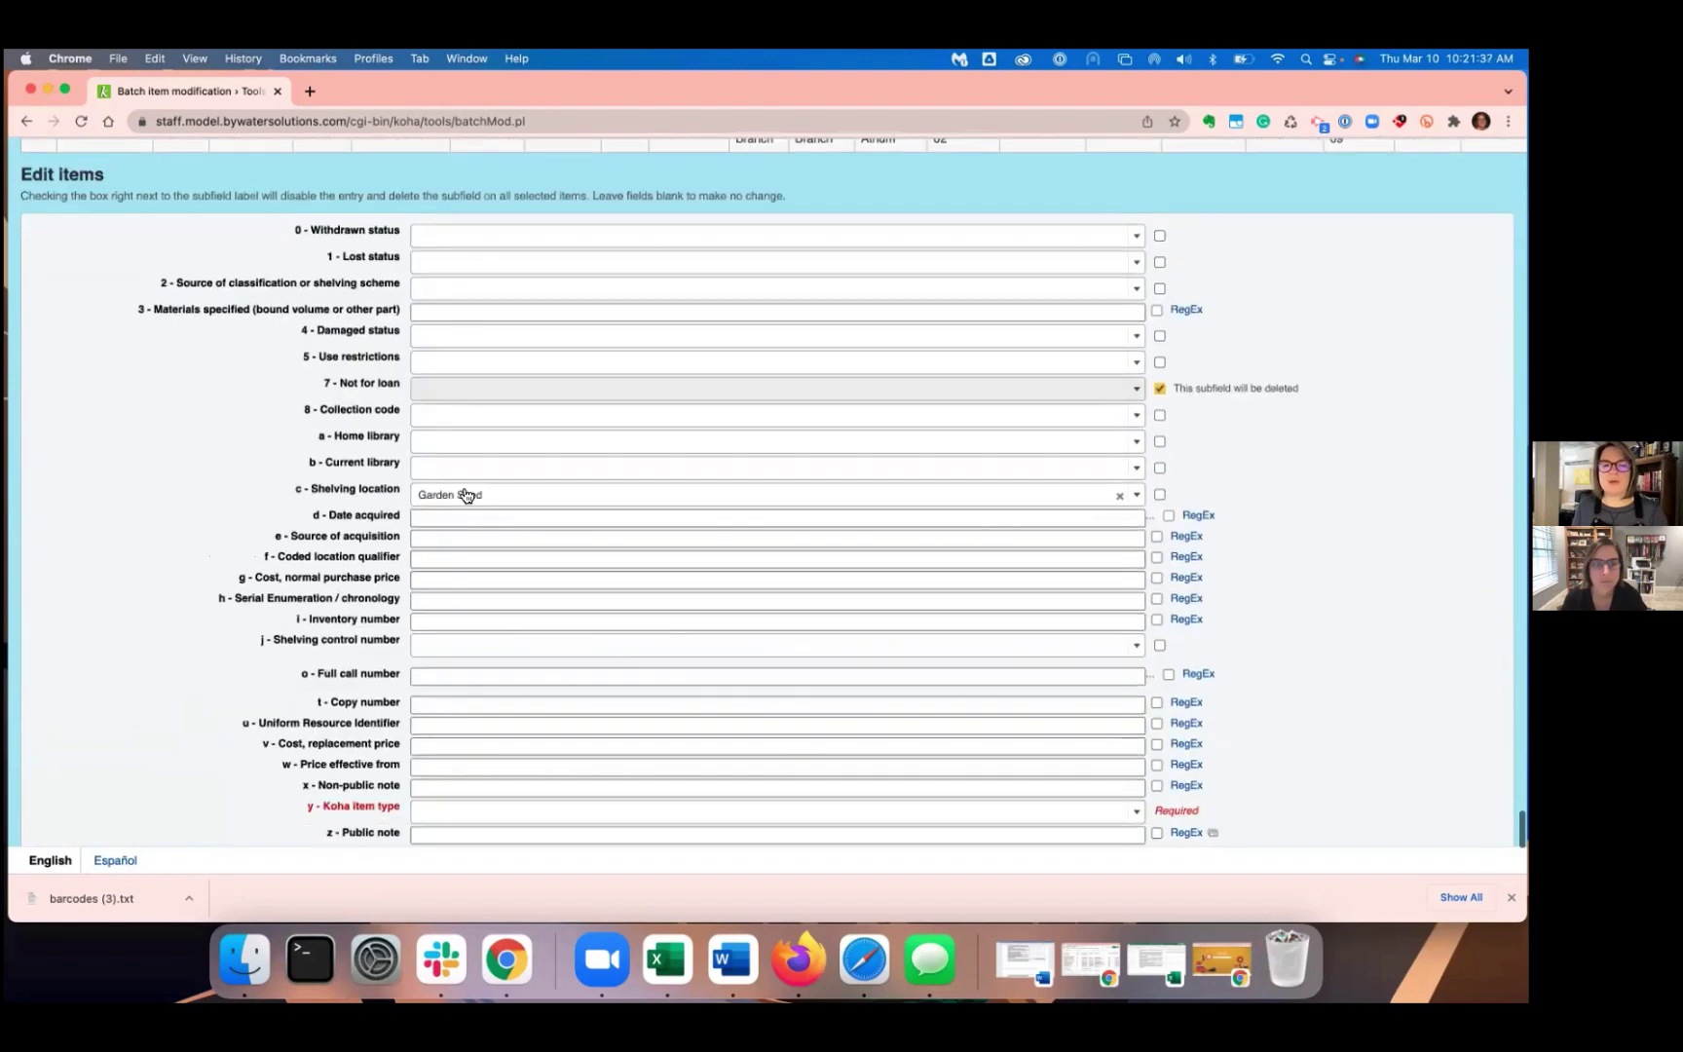
scroll(232, 511, down, 1)
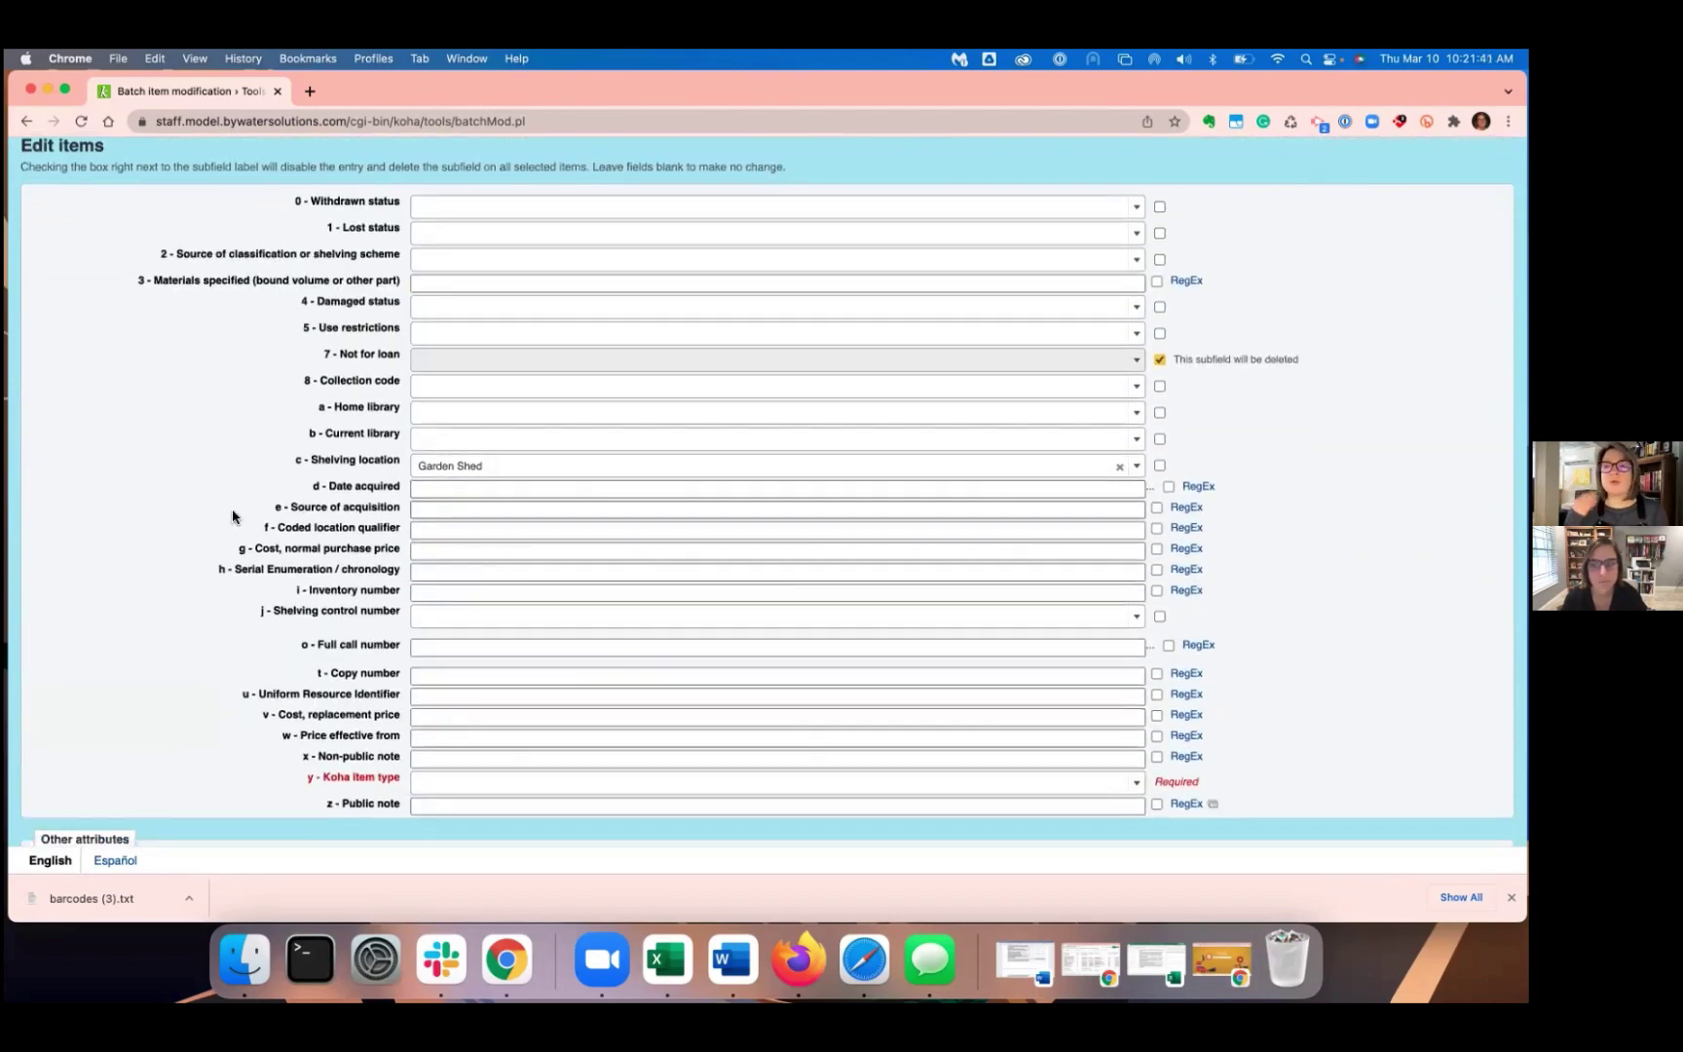
click(445, 759)
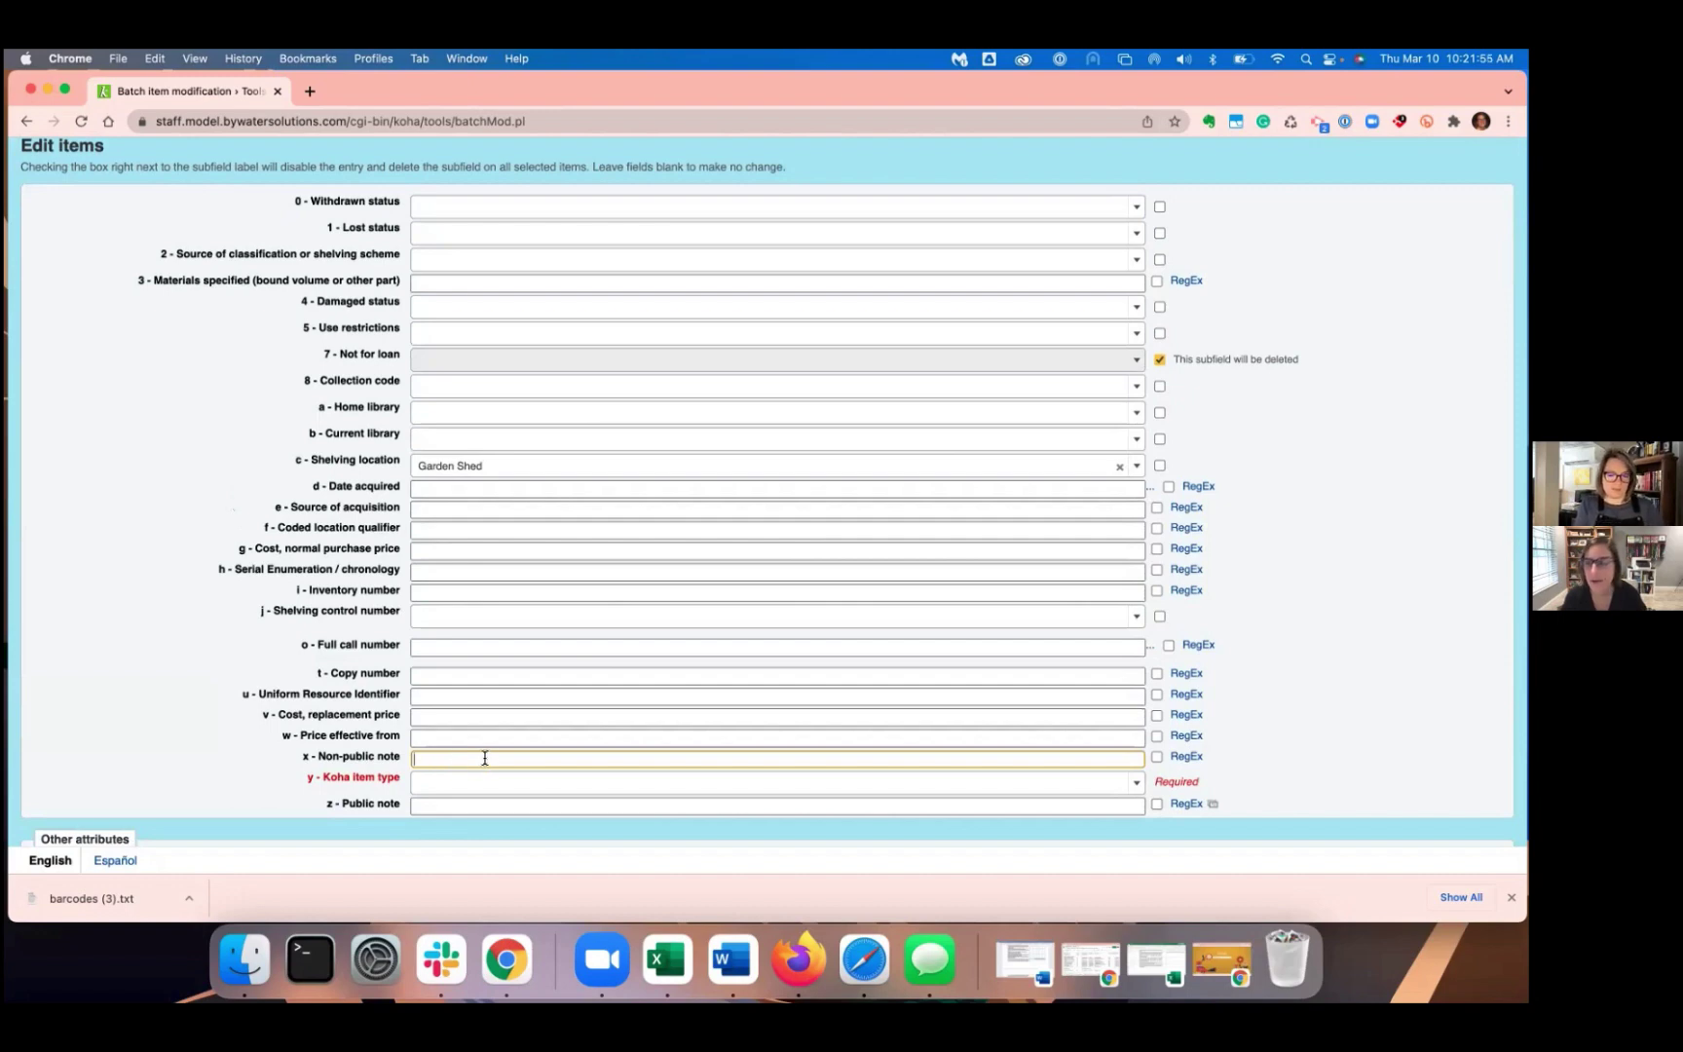
text(Patron)
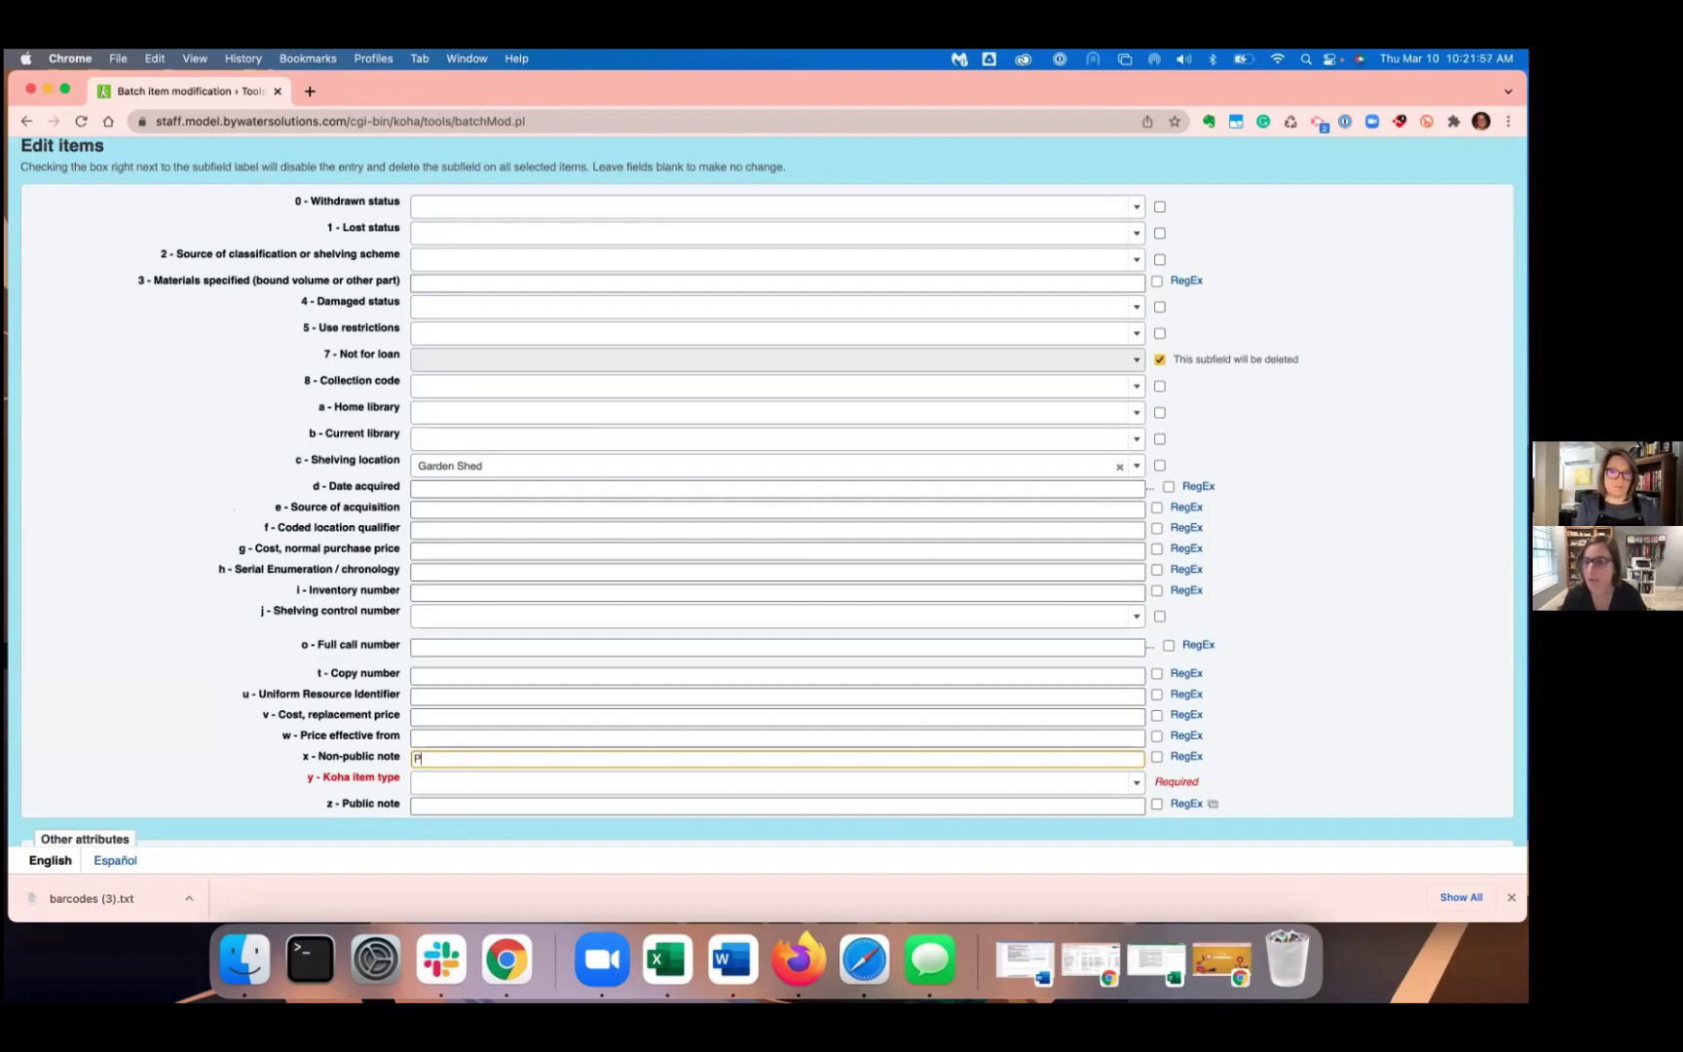
key(BackSpace)
key(BackSpace)
key(BackSpace)
key(BackSpace)
key(BackSpace)
key(BackSpace)
key(BackSpace)
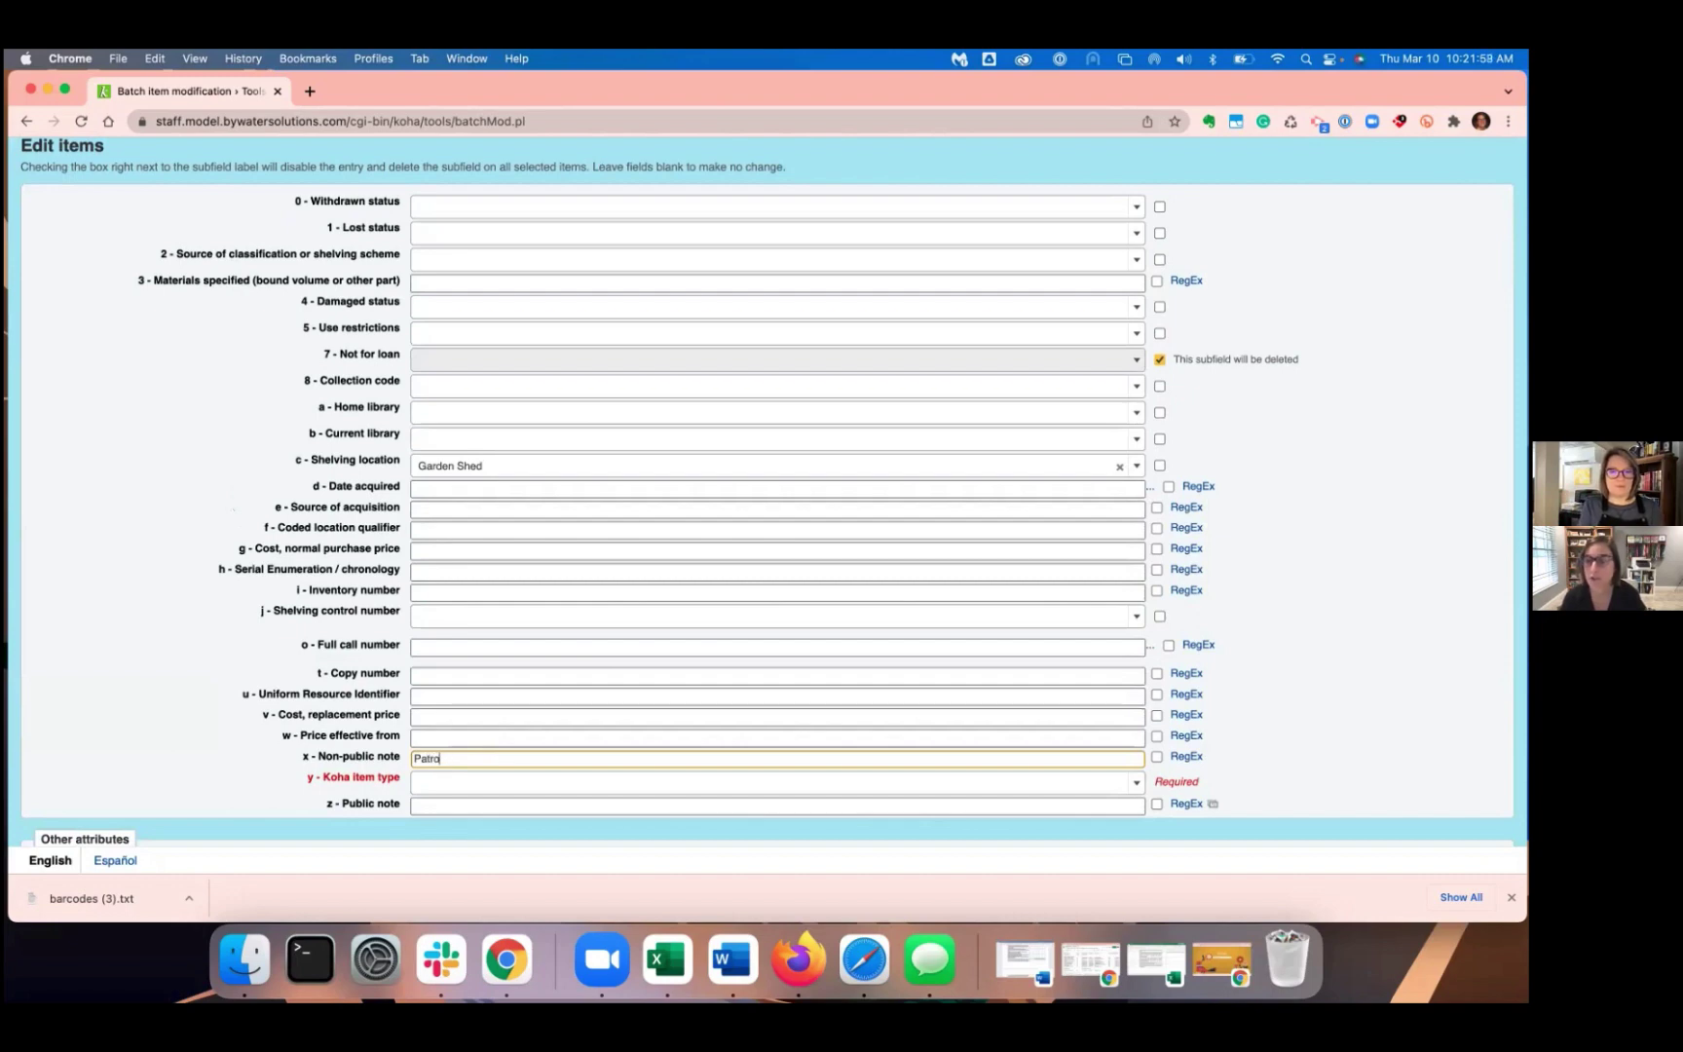
Set the batch's public note to "Patron should sign a waiver before borrowing." and save the changes to all selected items.
click(439, 803)
text(Patron shou)
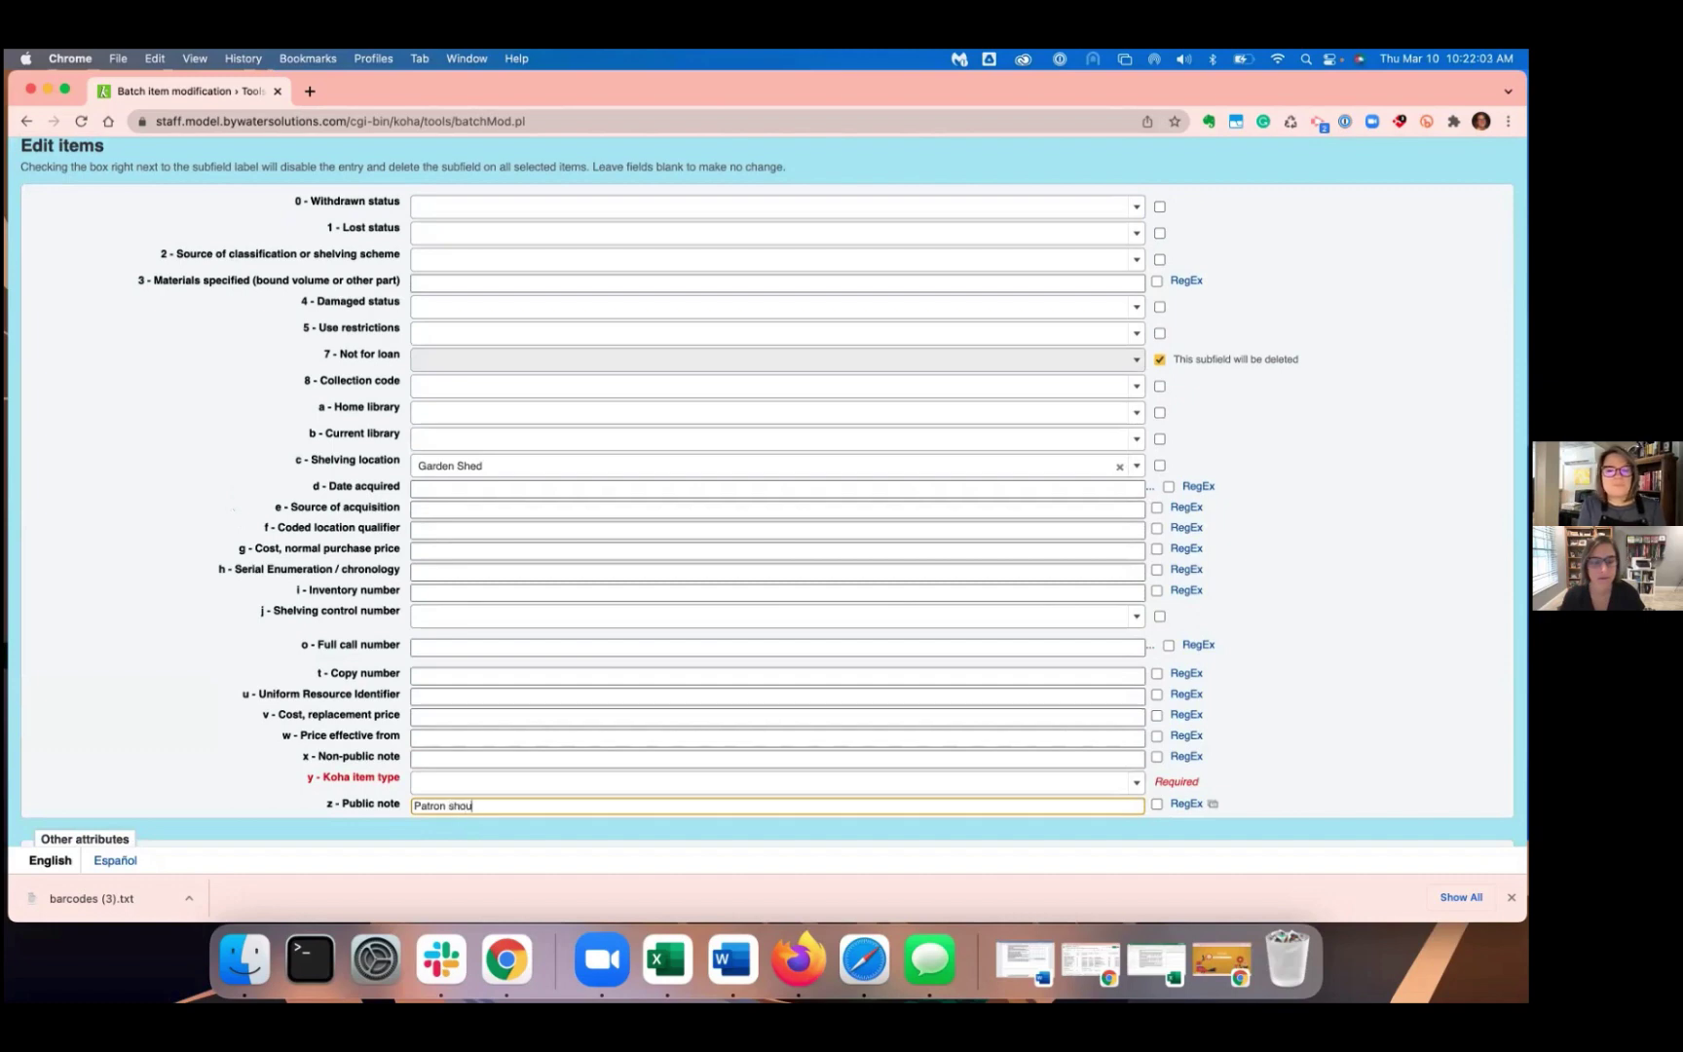
text(ld sign a wai)
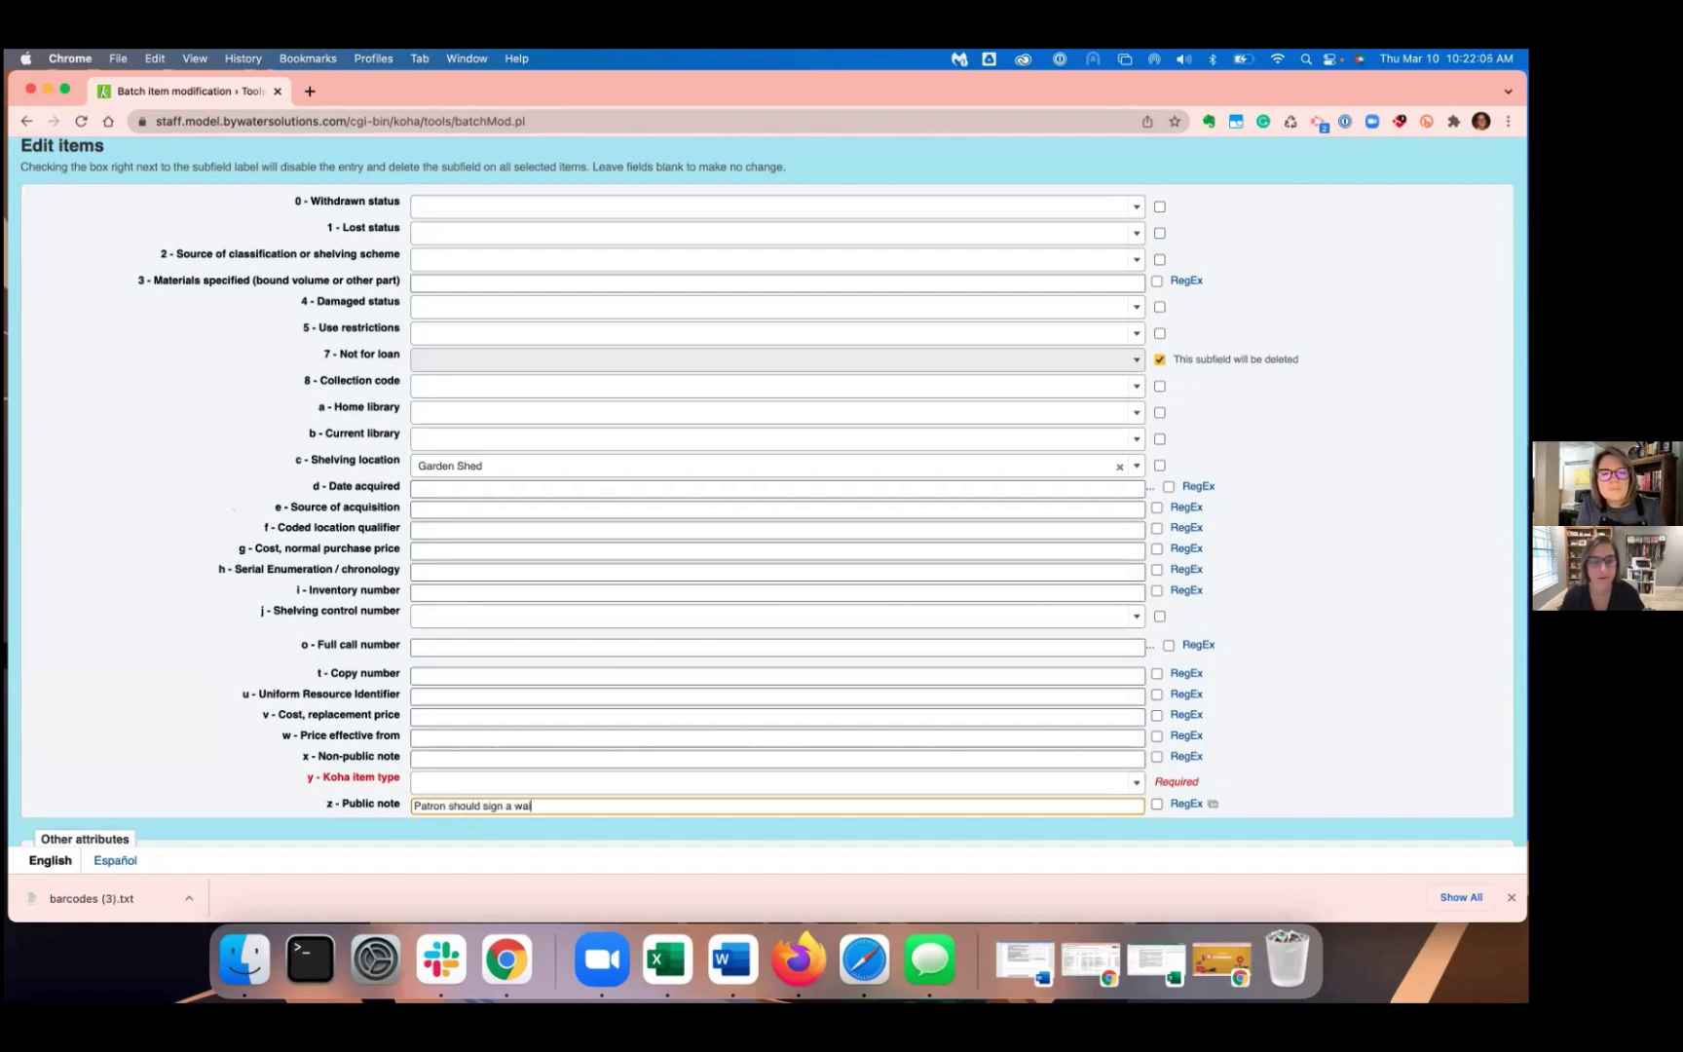
text(ver before borrowing.)
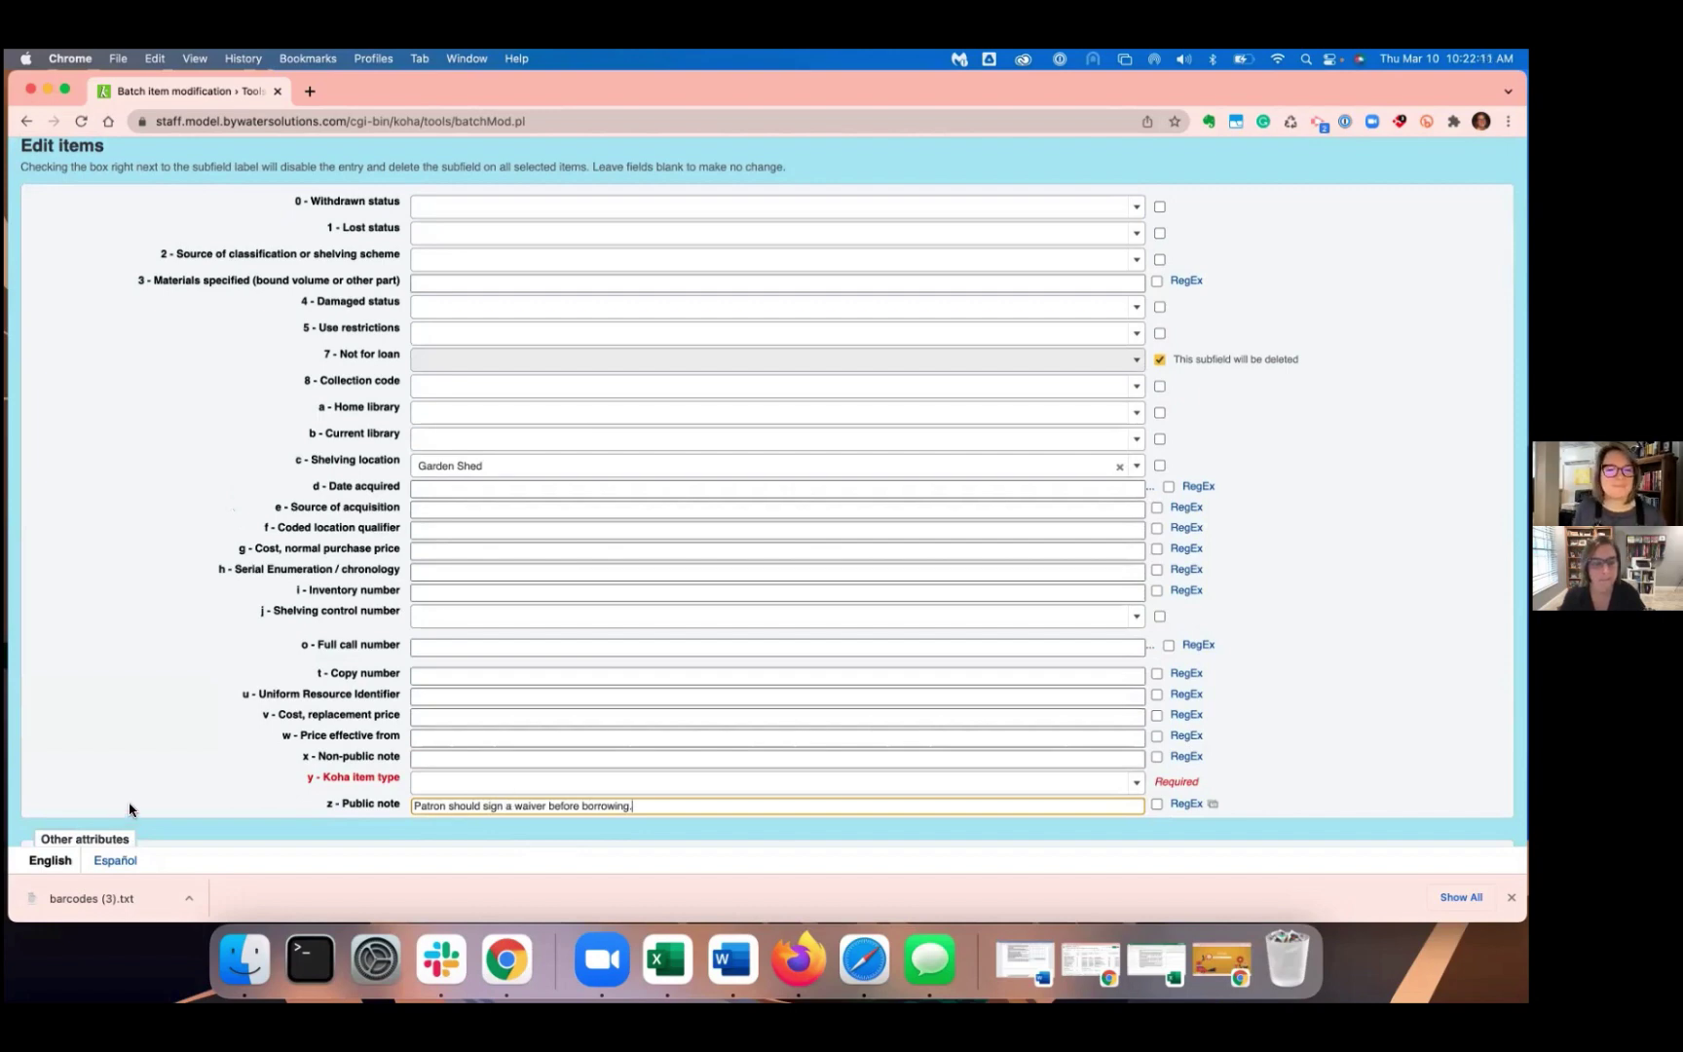
scroll(133, 809, down, 3)
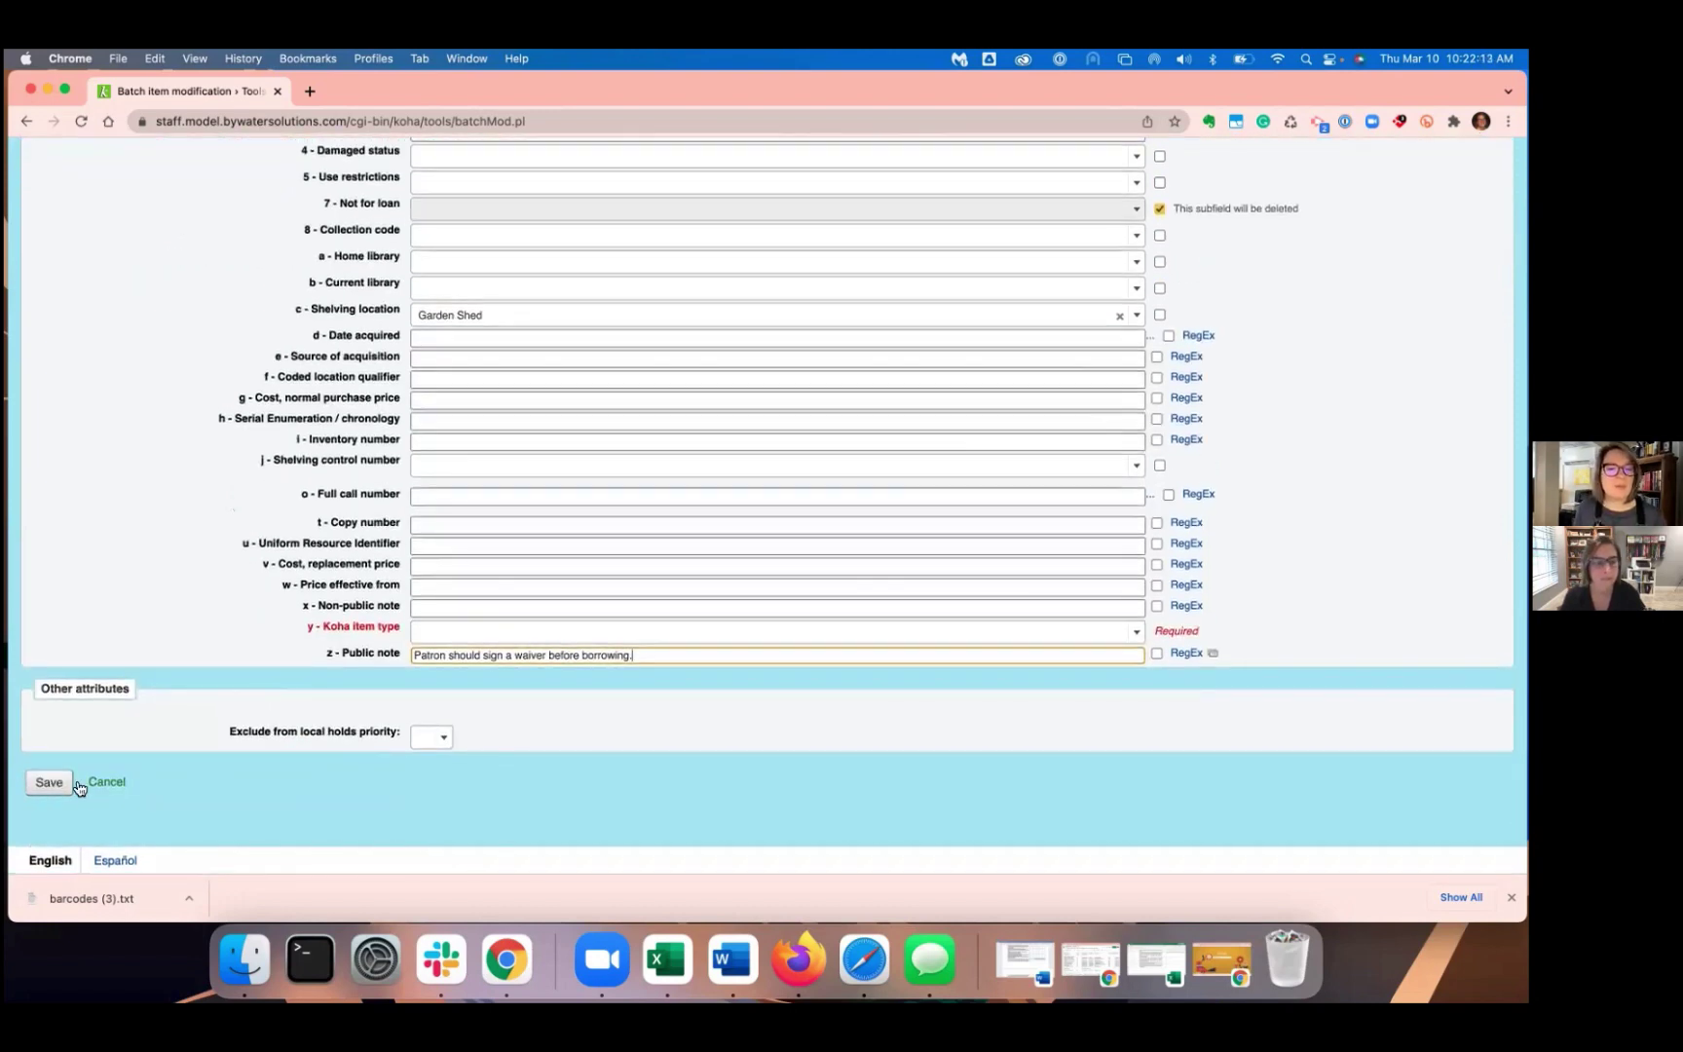
click(48, 784)
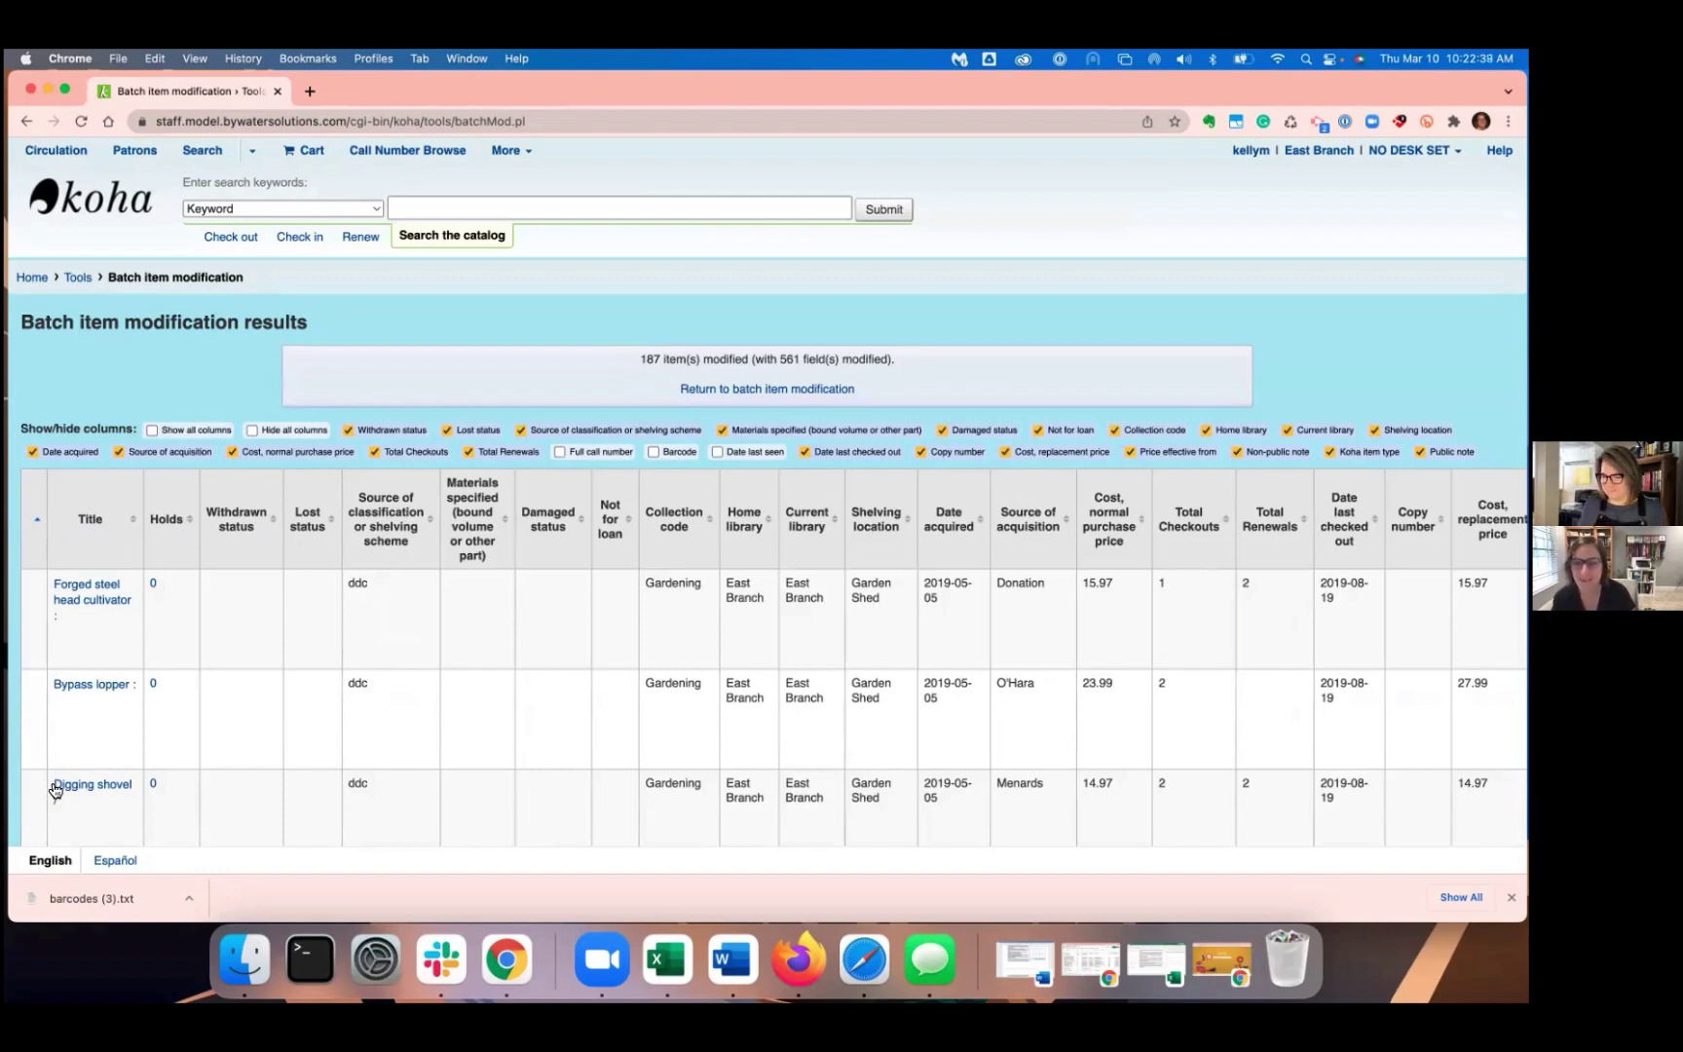
Examine the Not for loan, Shelving location and Public note columns in the batch modification results.
scroll(1057, 680, right, 5)
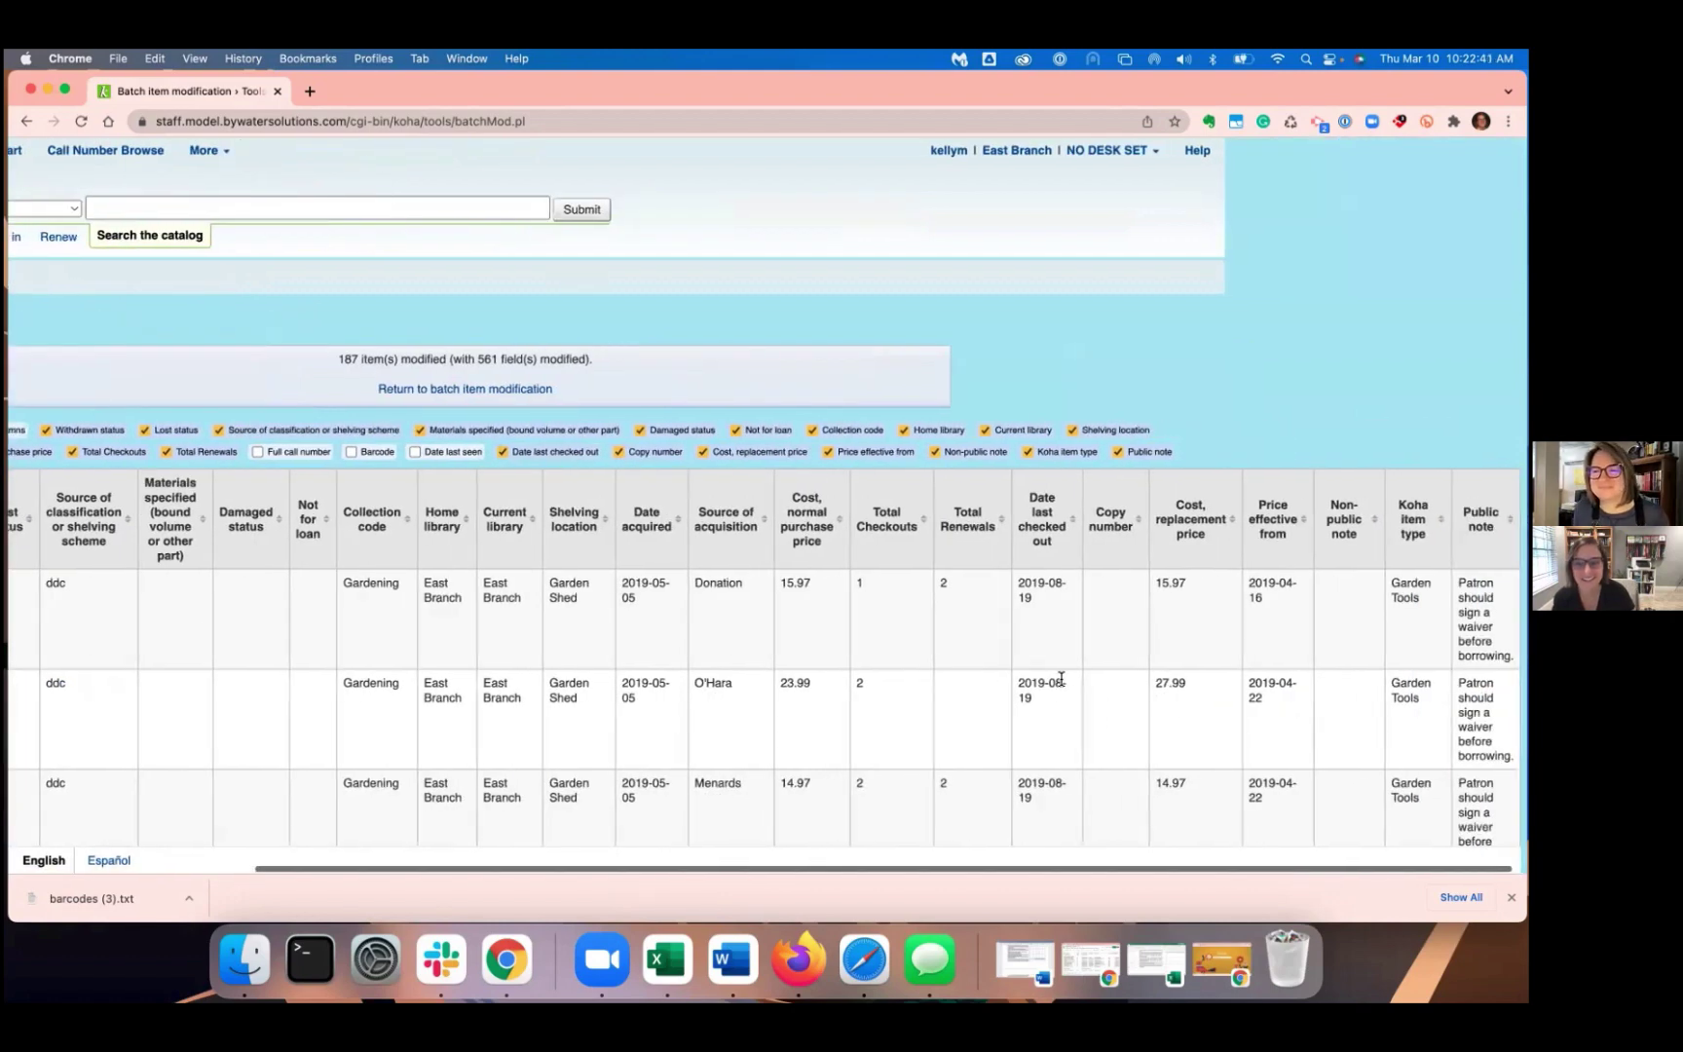
scroll(1057, 682, left, 5)
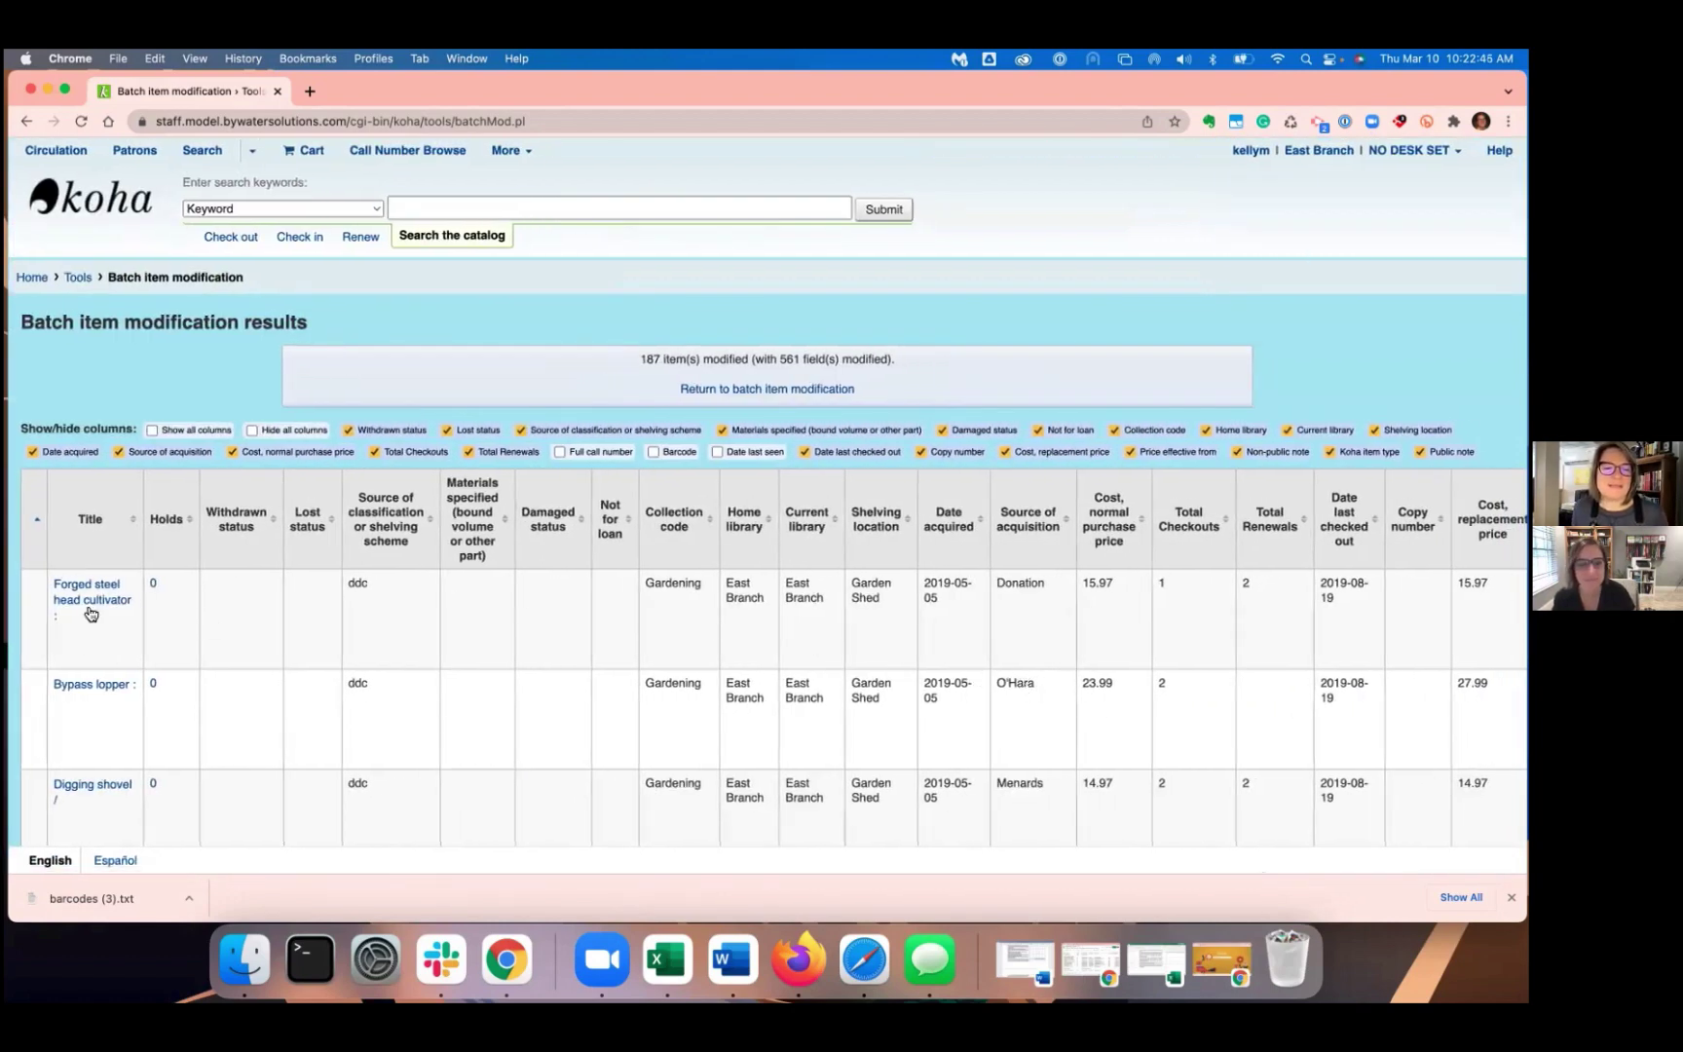
scroll(807, 640, right, 1)
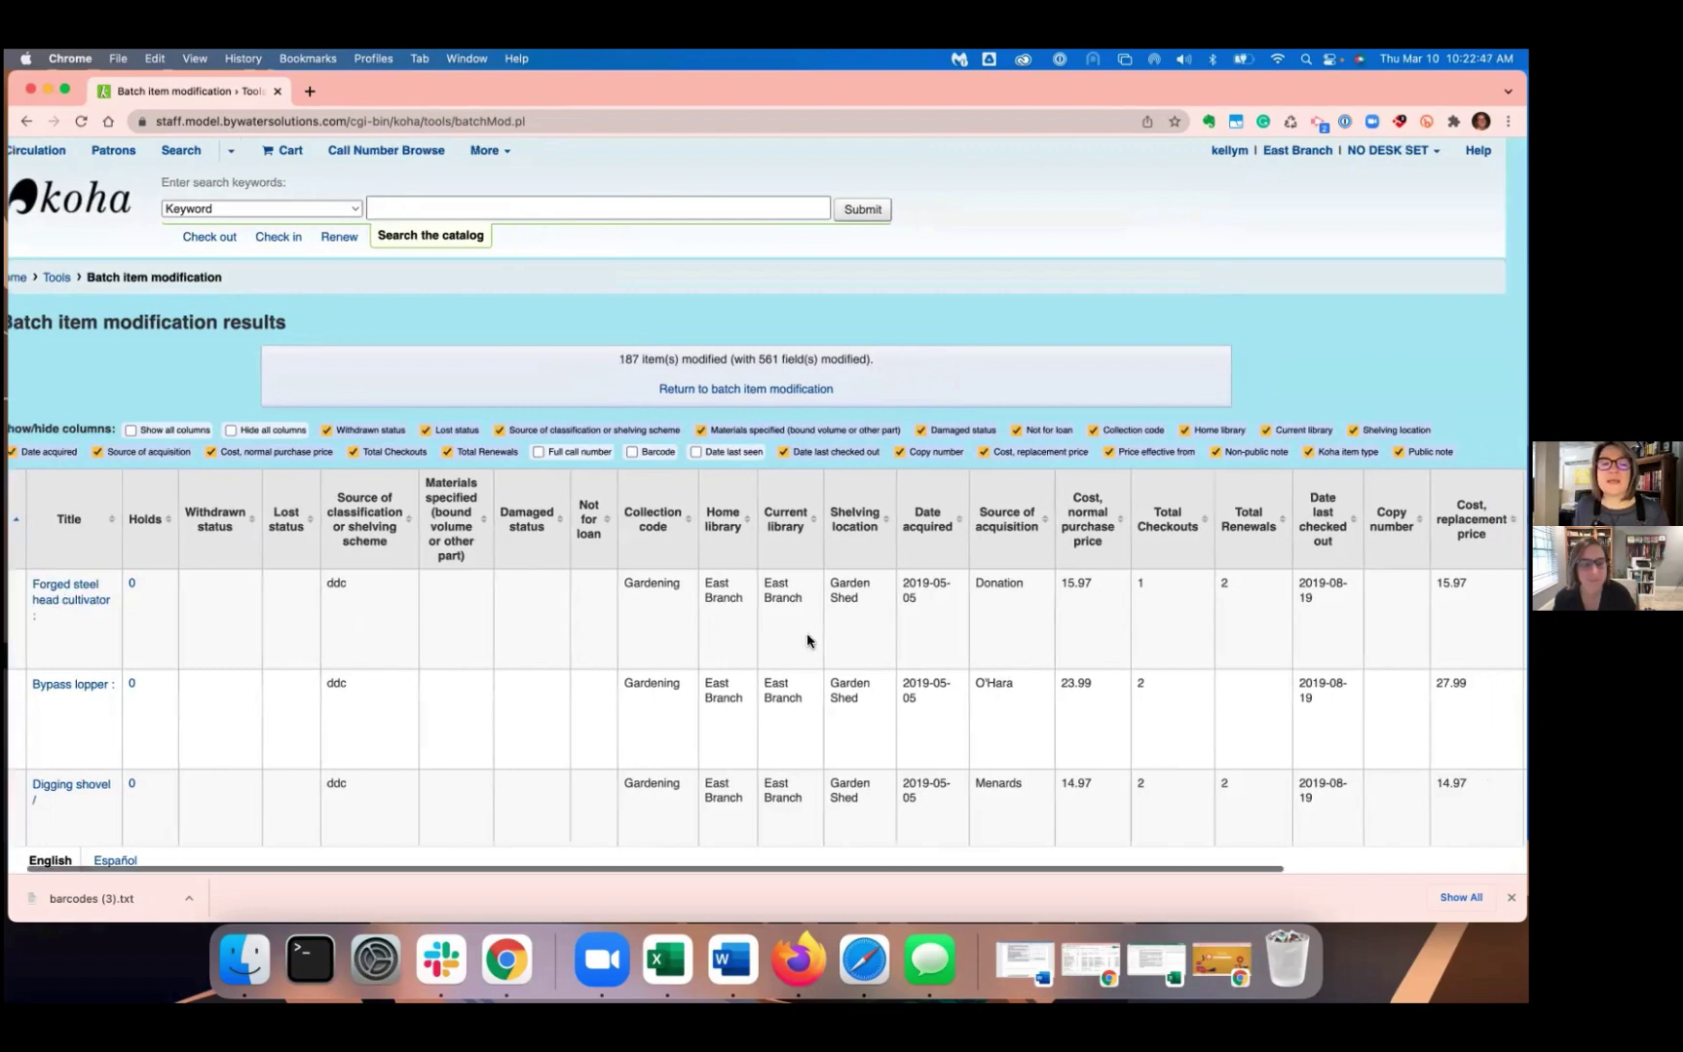
scroll(806, 640, right, 3)
scroll(682, 623, left, 4)
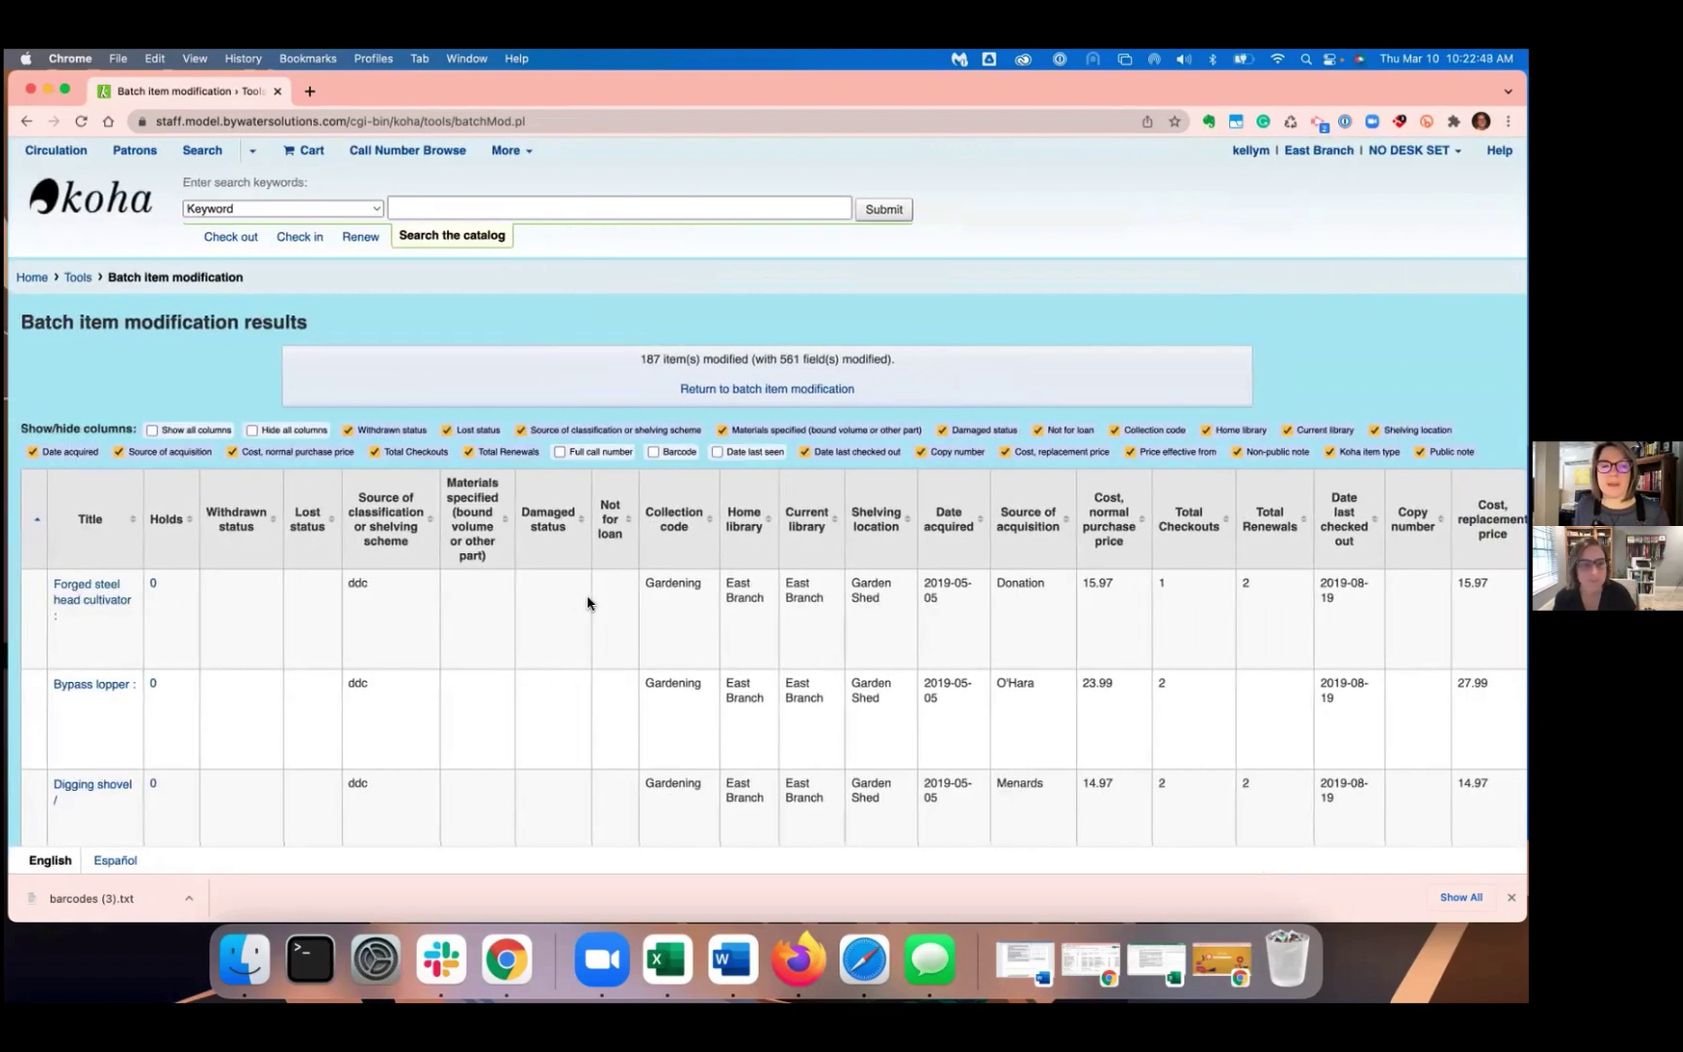
scroll(589, 603, right, 5)
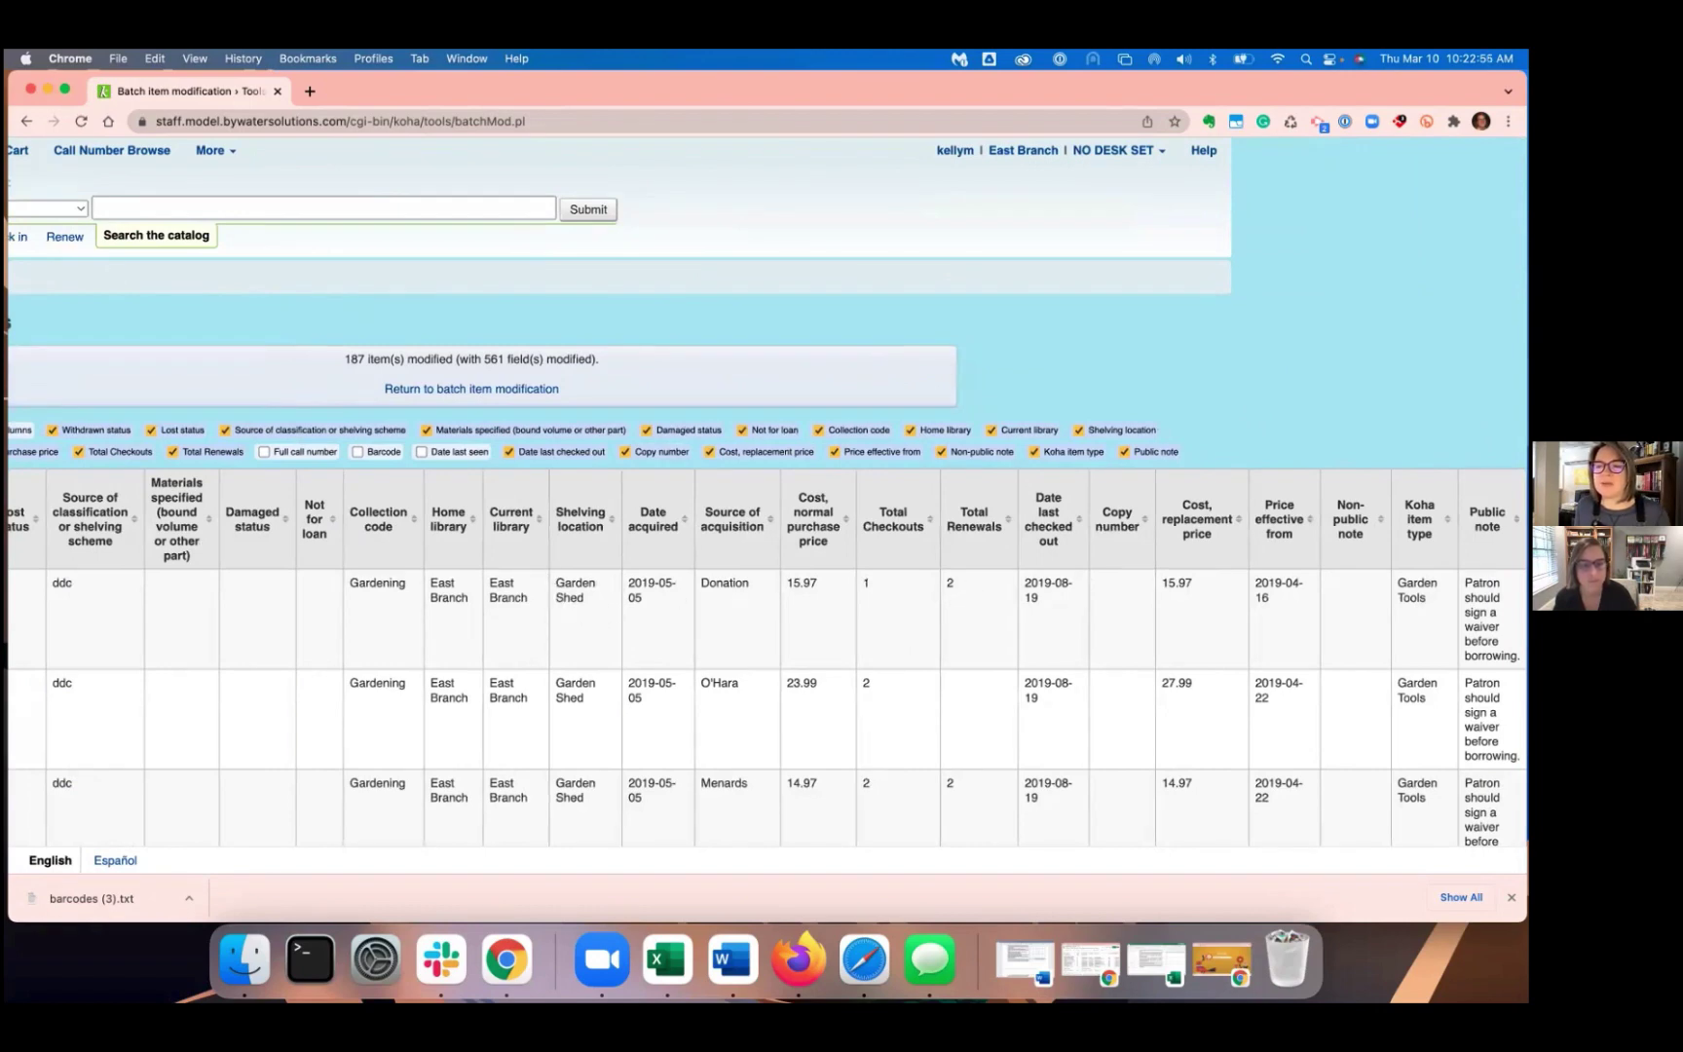
scroll(117, 605, left, 5)
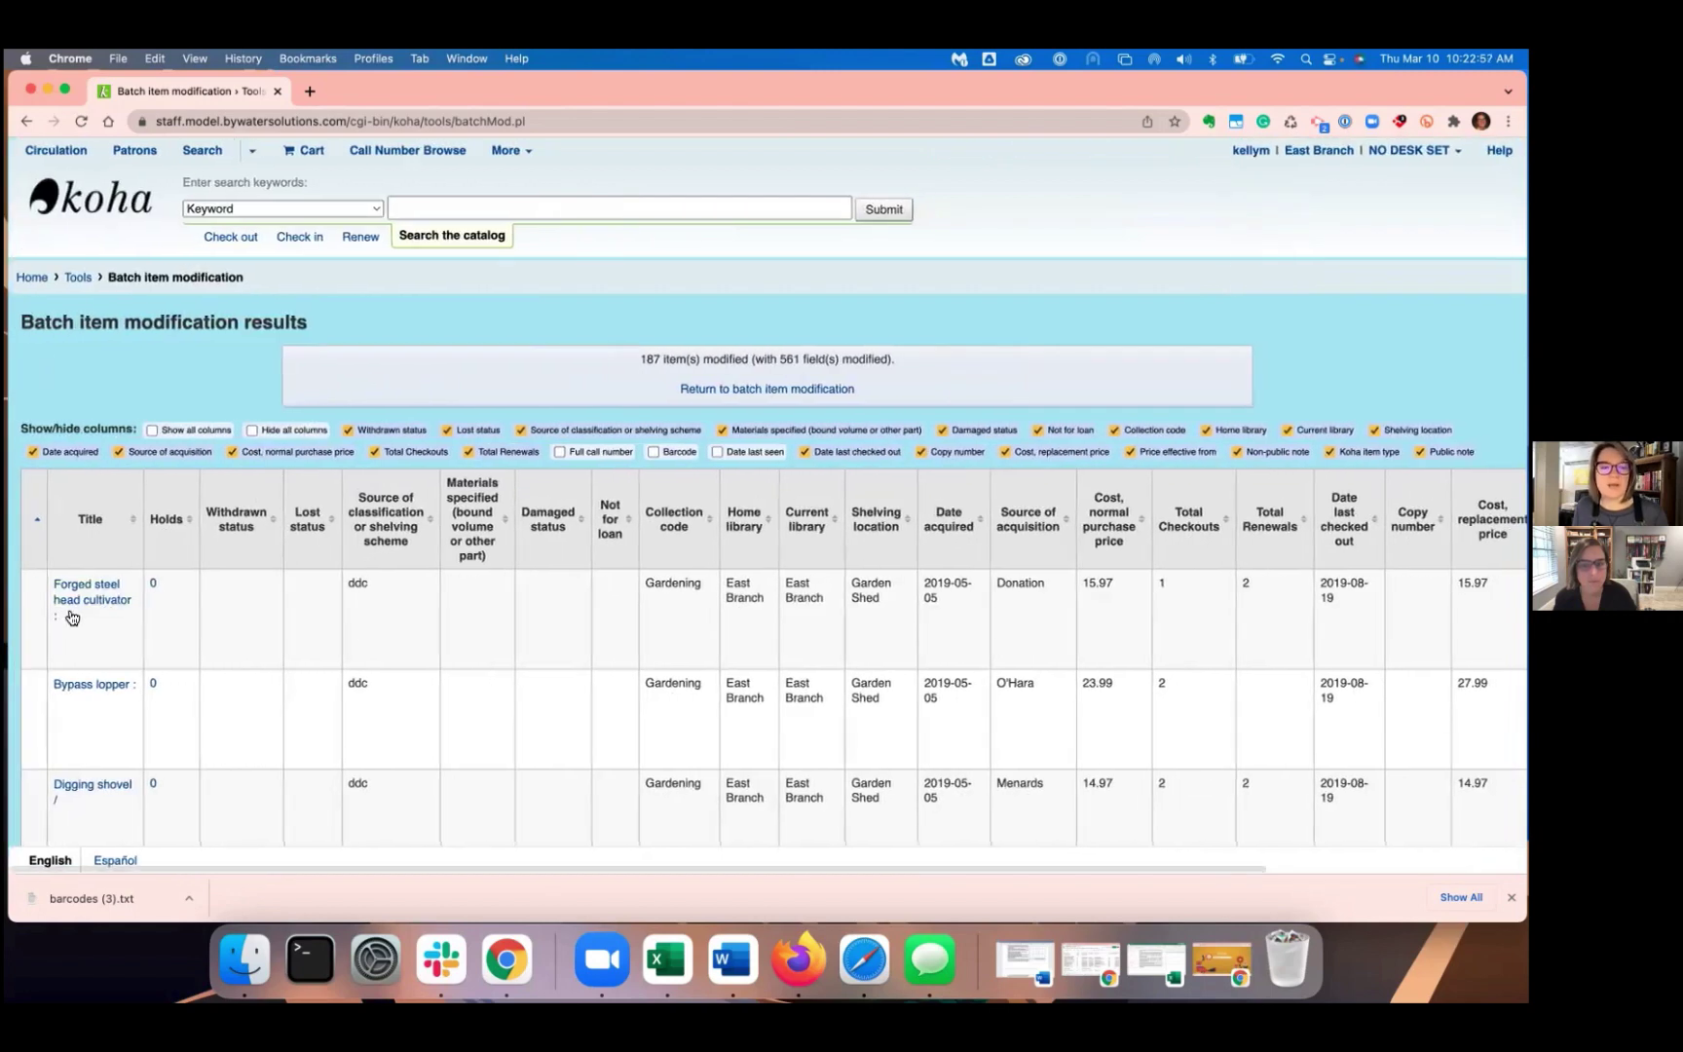
Open the Forged steel head cultivator record in a separate tab and check its item's location, status and public note.
right_click(72, 580)
click(122, 588)
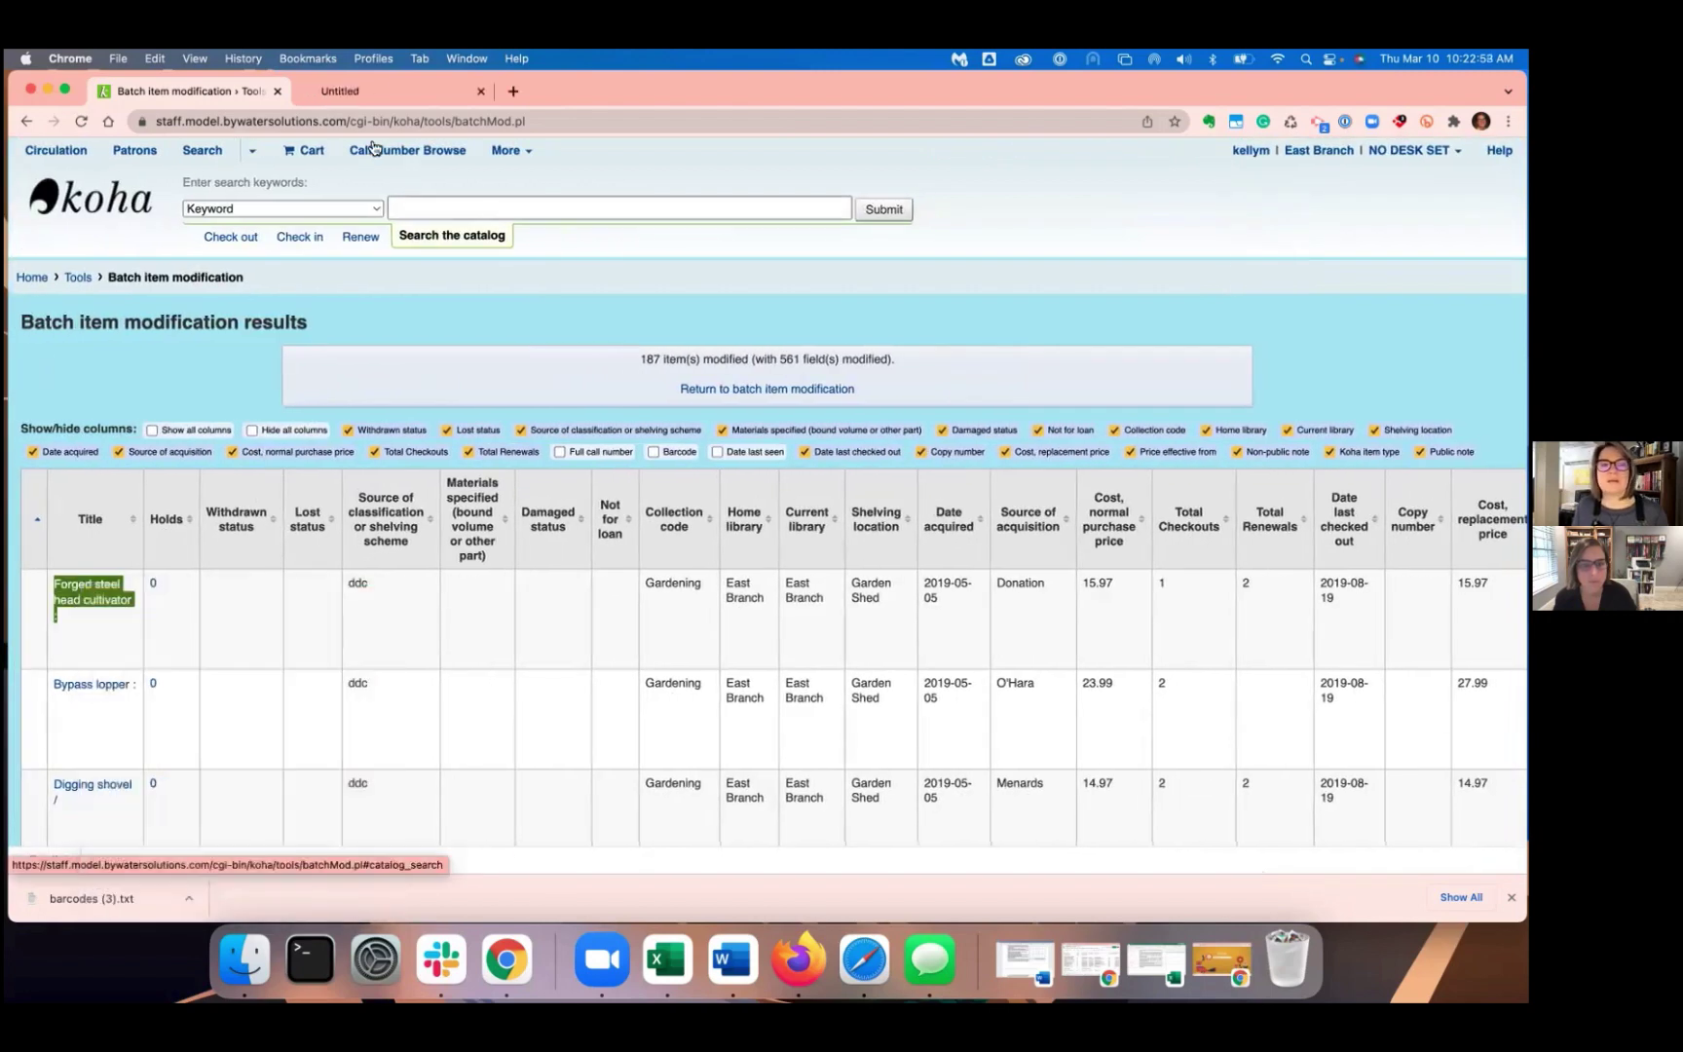
click(363, 89)
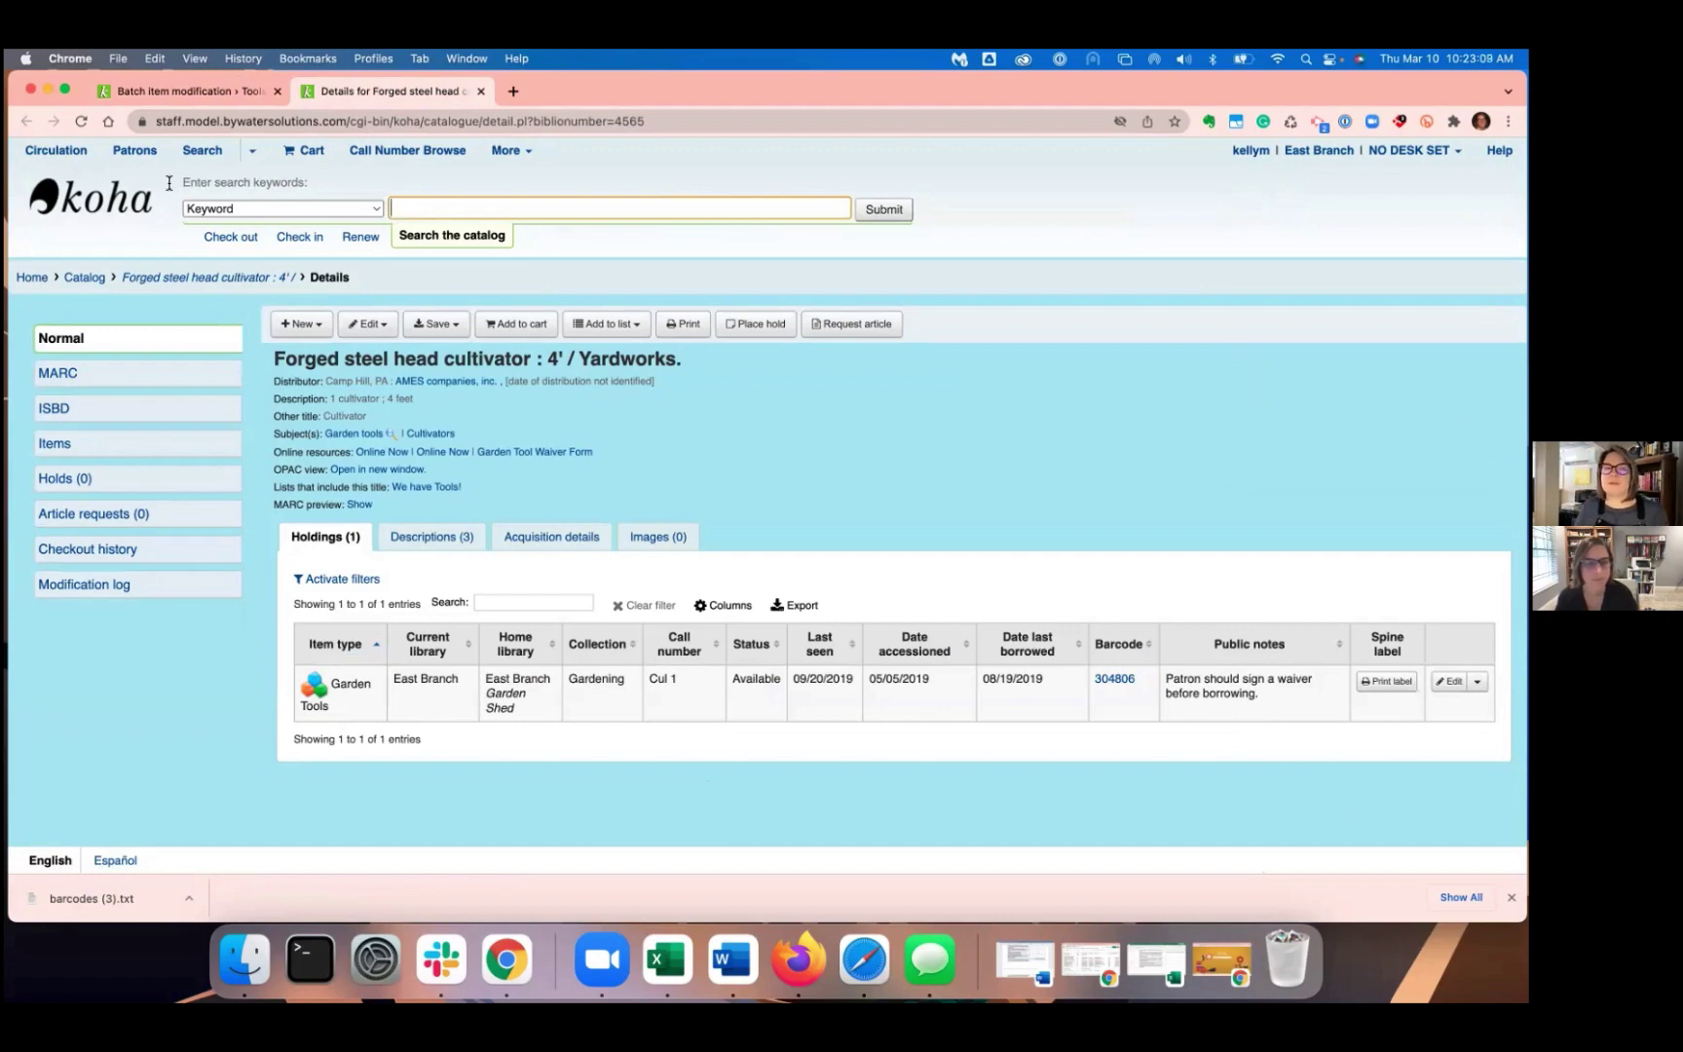
Return to the batch results, start a new report from SQL in the Reports module and name it Batch Modification.
click(215, 97)
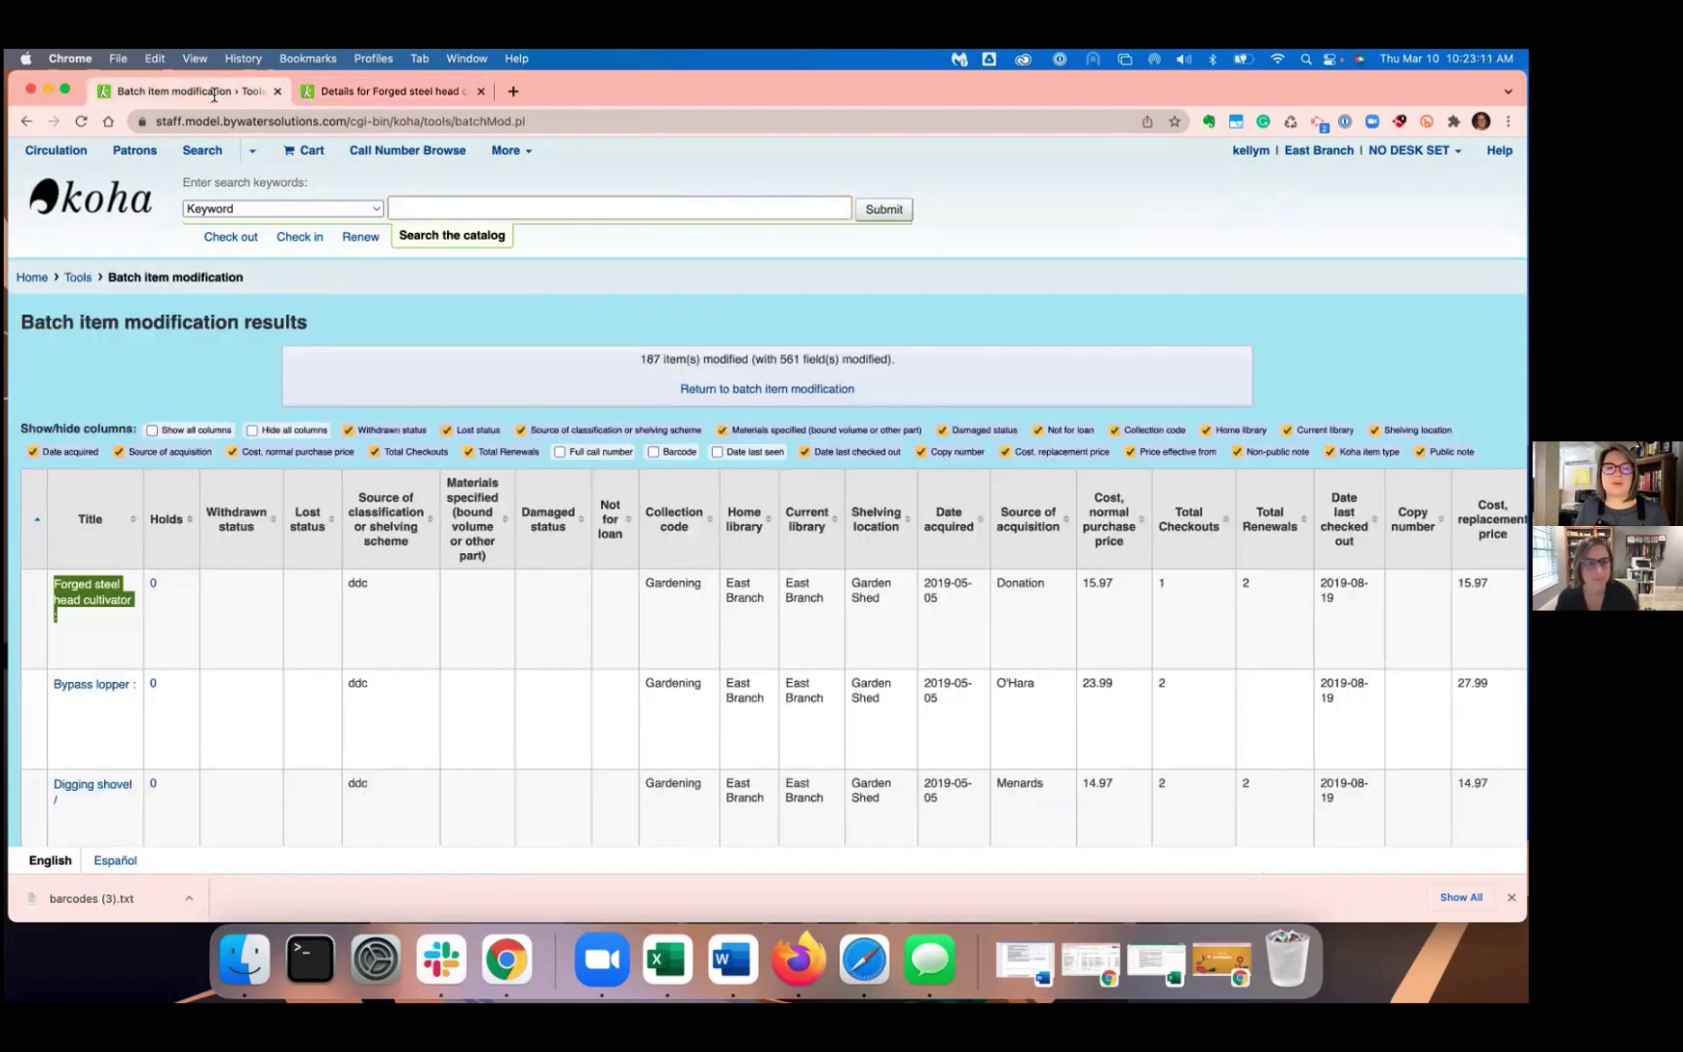
click(503, 152)
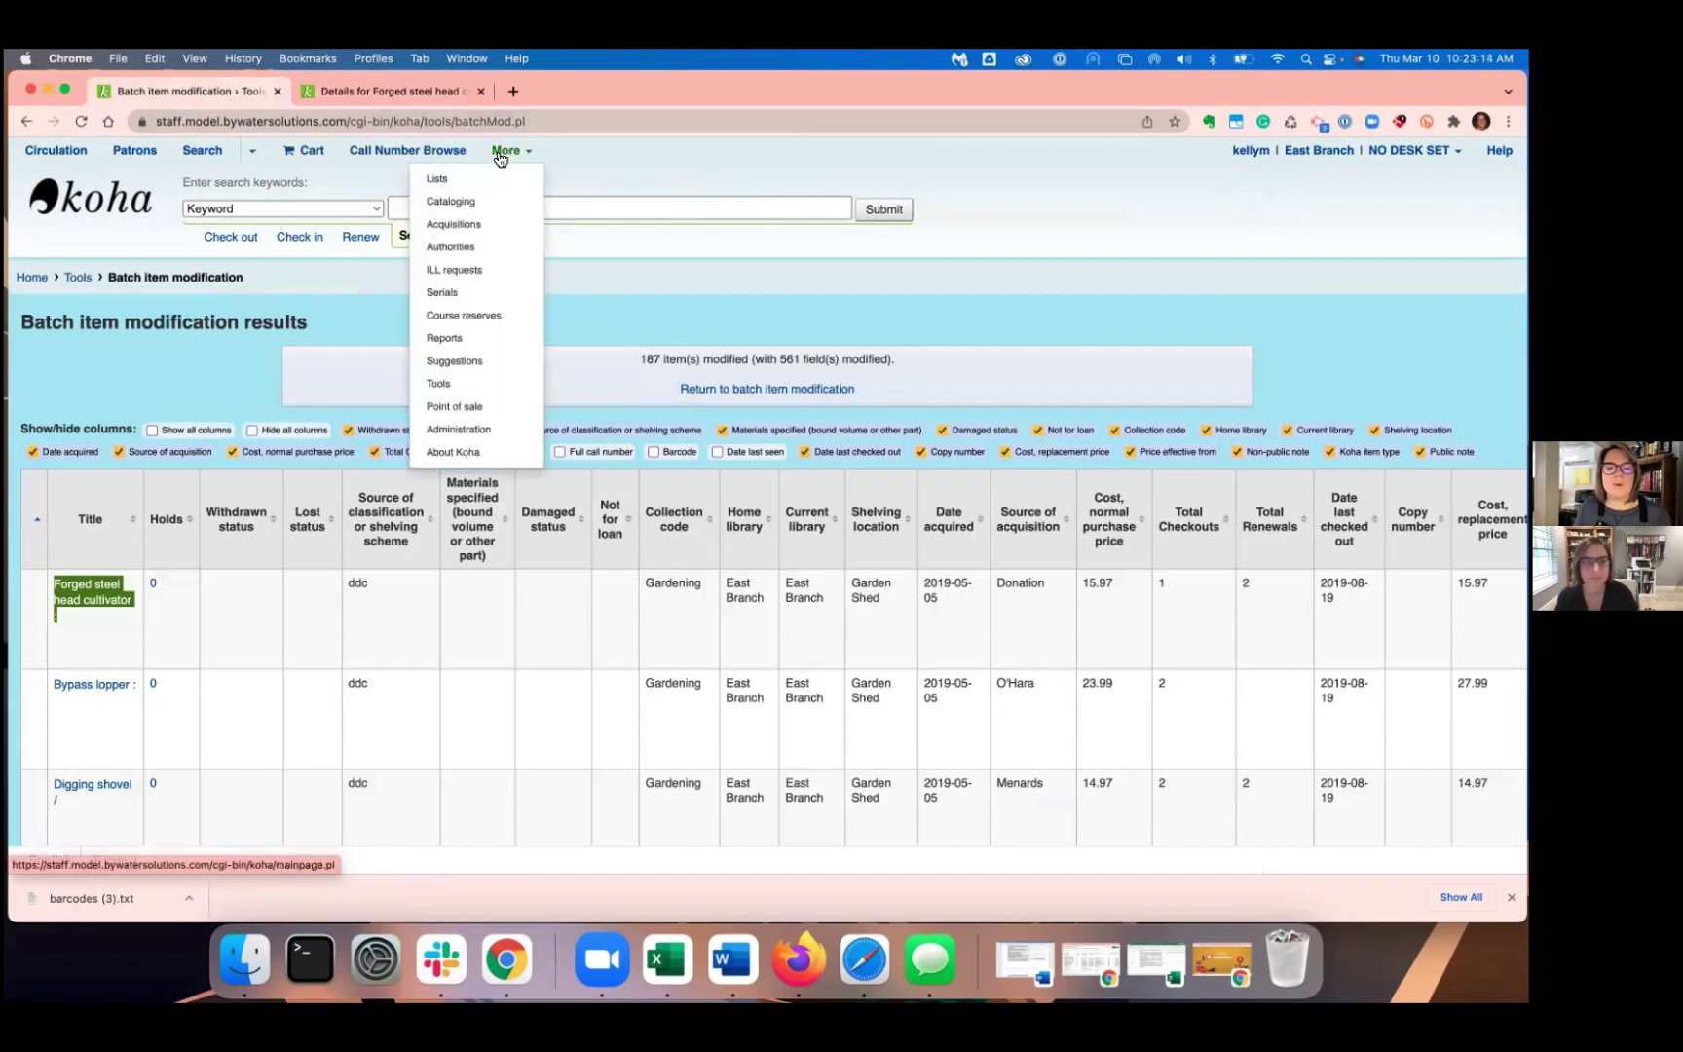
click(476, 339)
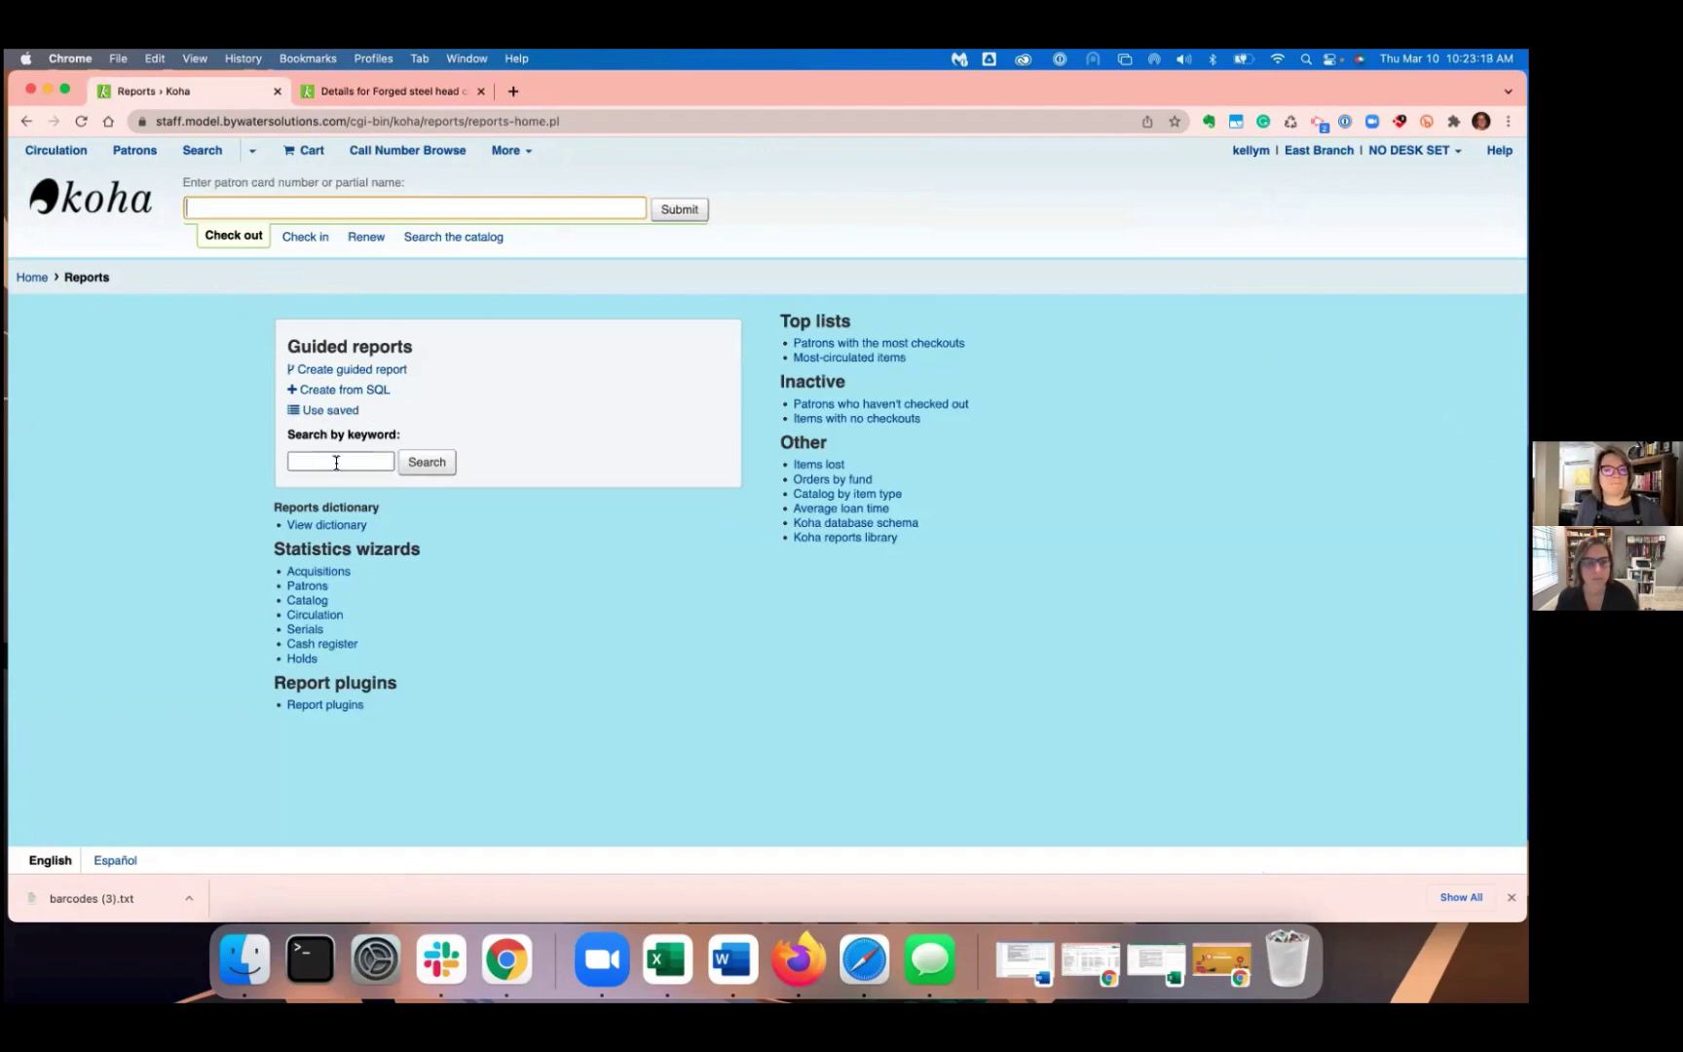
click(348, 394)
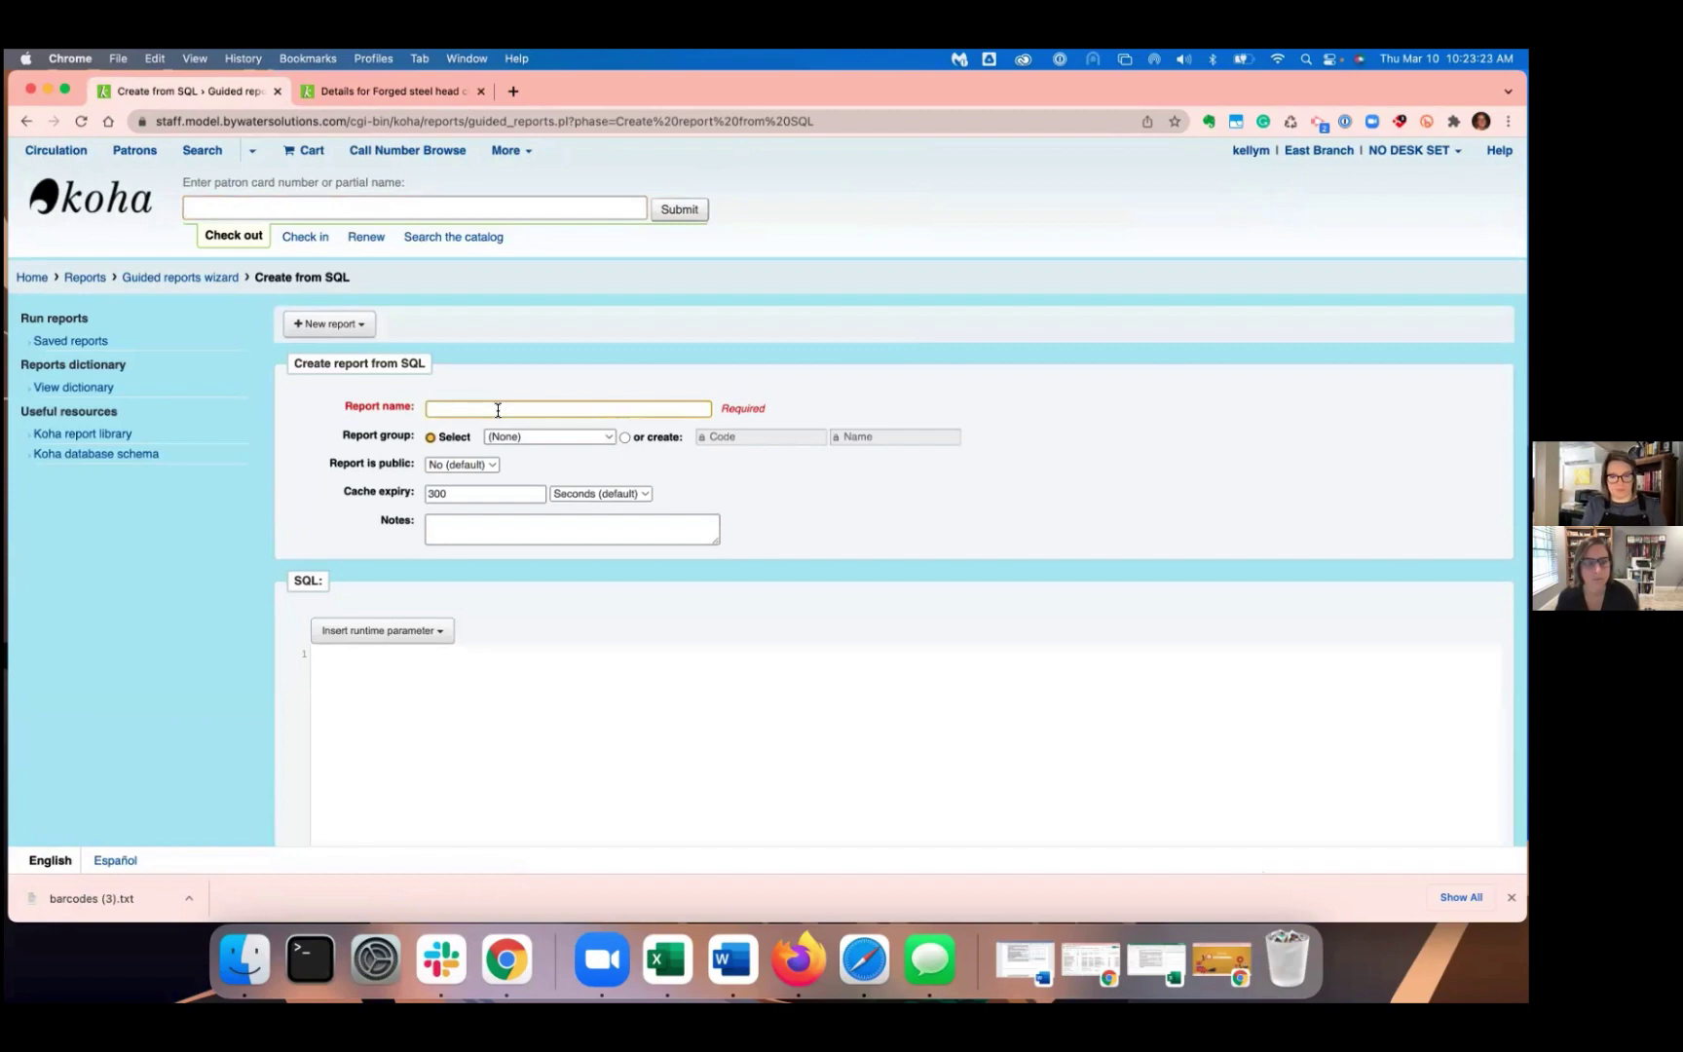
text(Batch Modifiation)
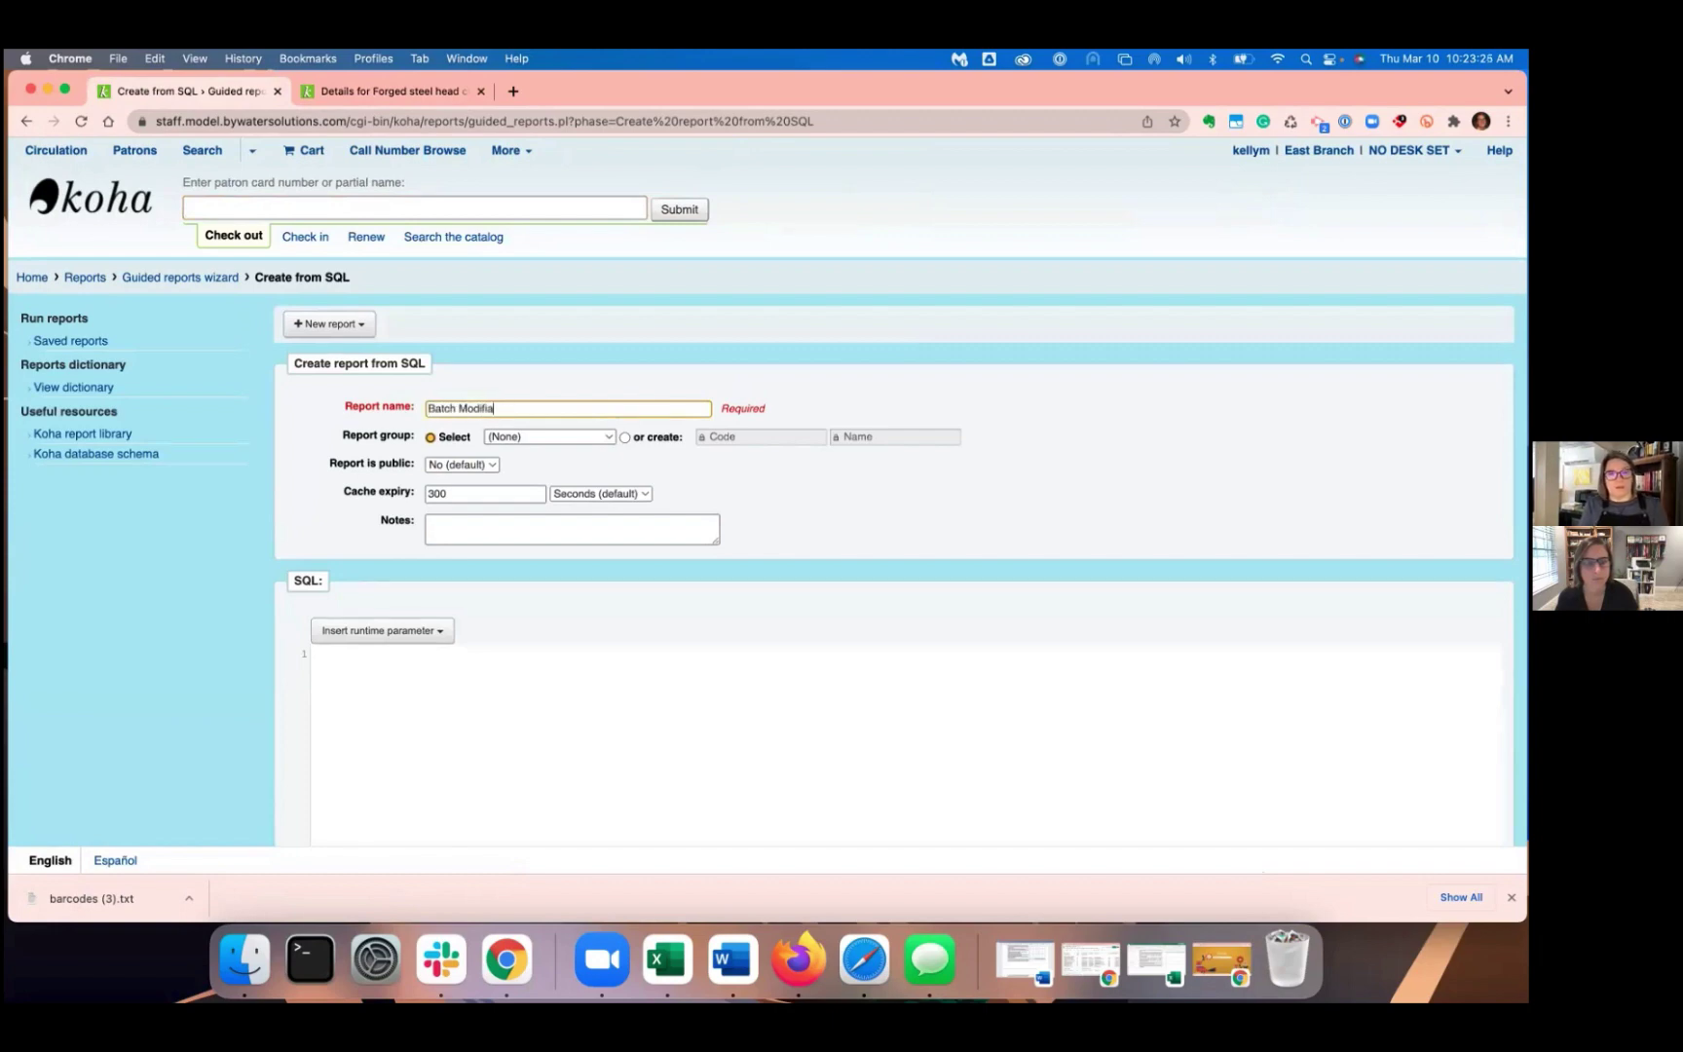
key(BackSpace)
key(BackSpace)
key(BackSpace)
key(BackSpace)
key(BackSpace)
text(ac)
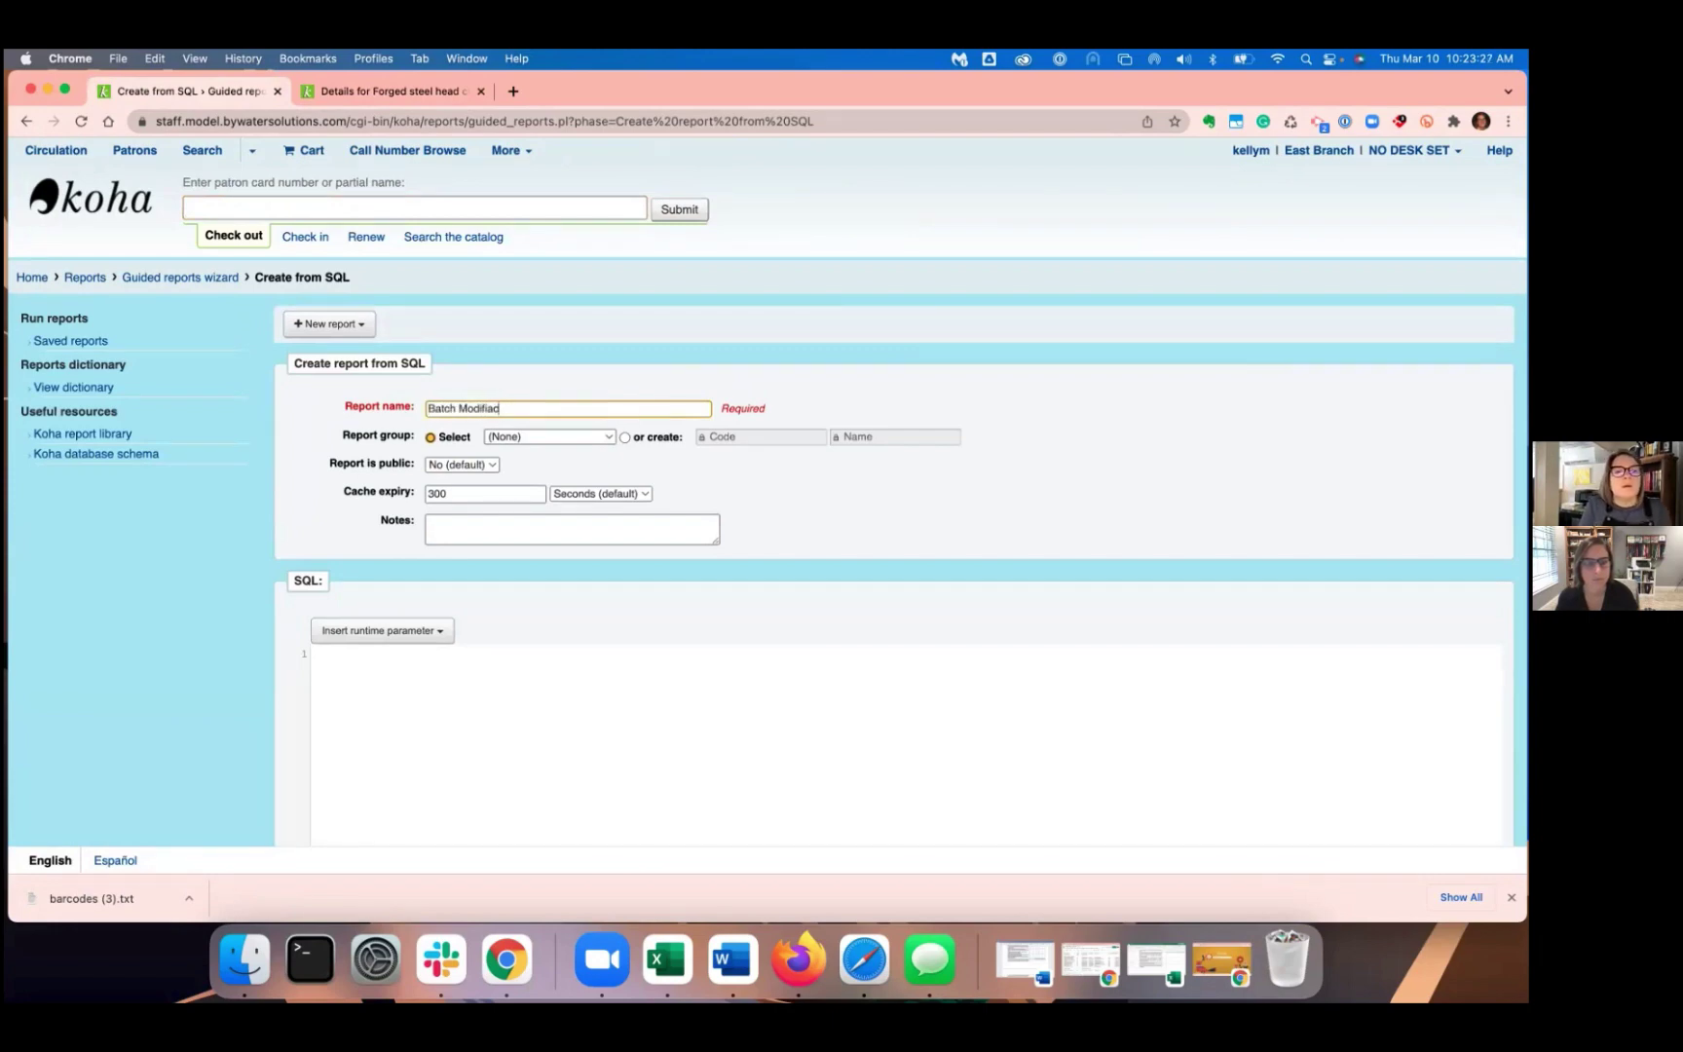
text(cation)
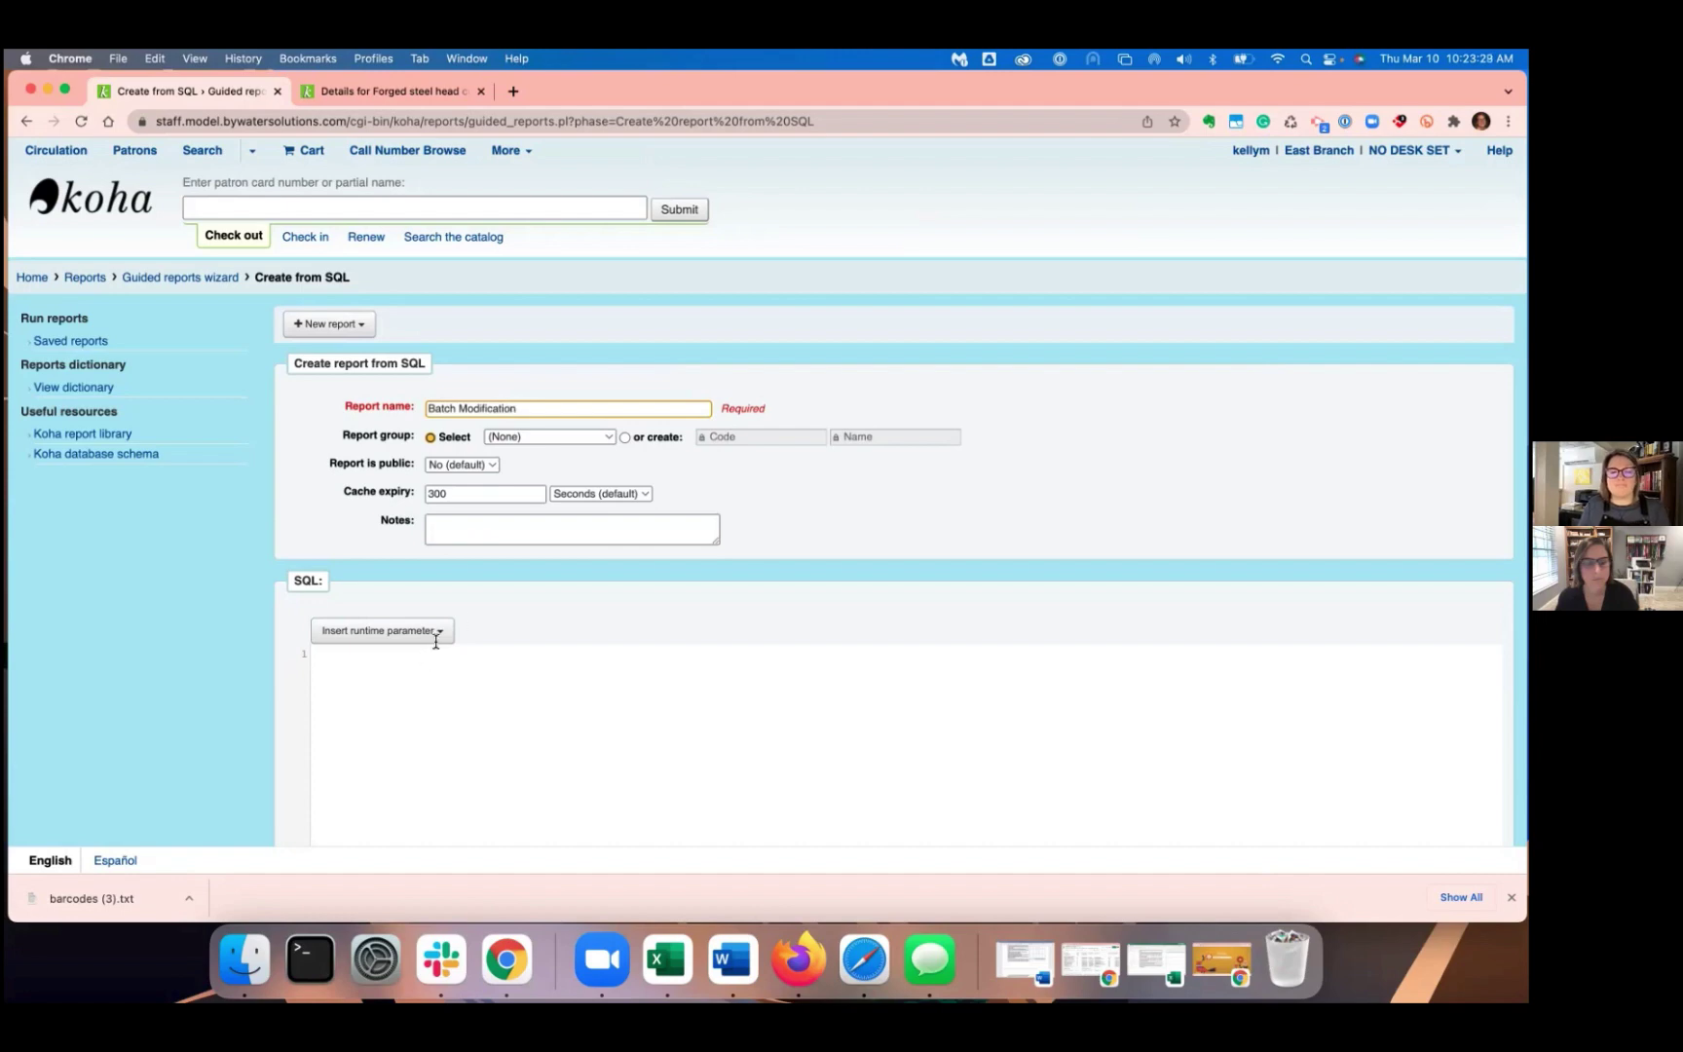
Write the report's query as SELECT * FROM items, without a WHERE clause, and save the report.
click(438, 649)
text(SELECT )
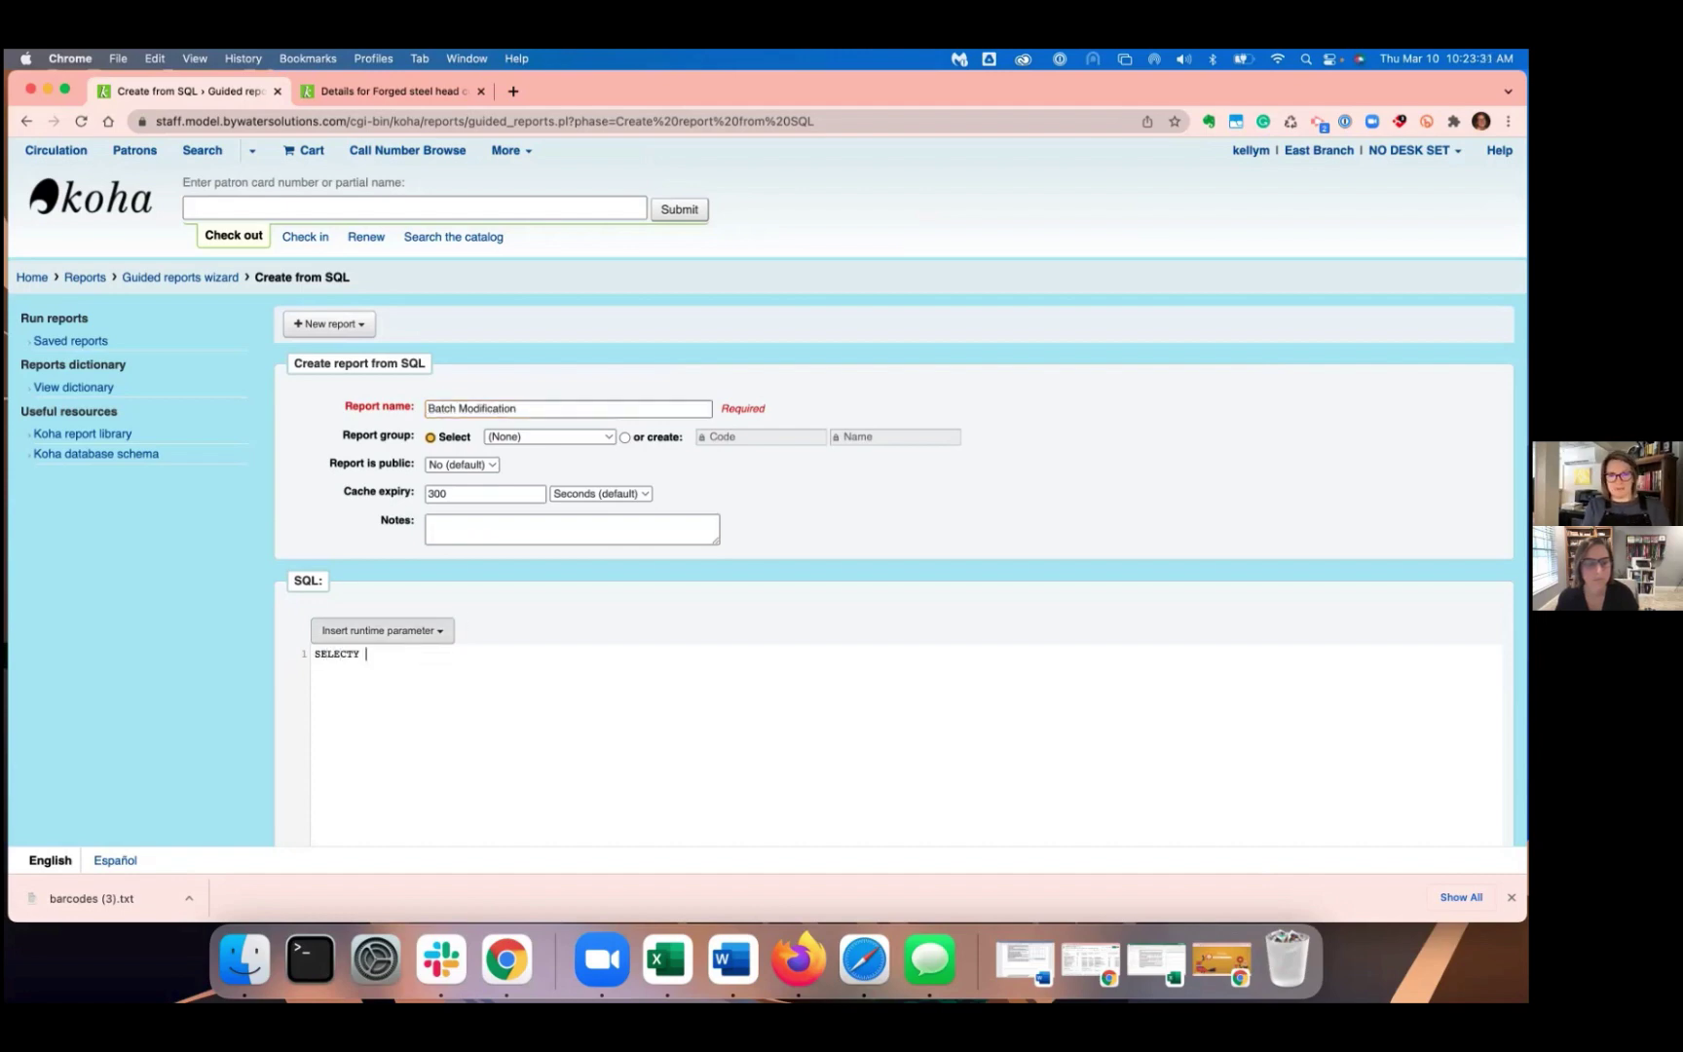
text(*)
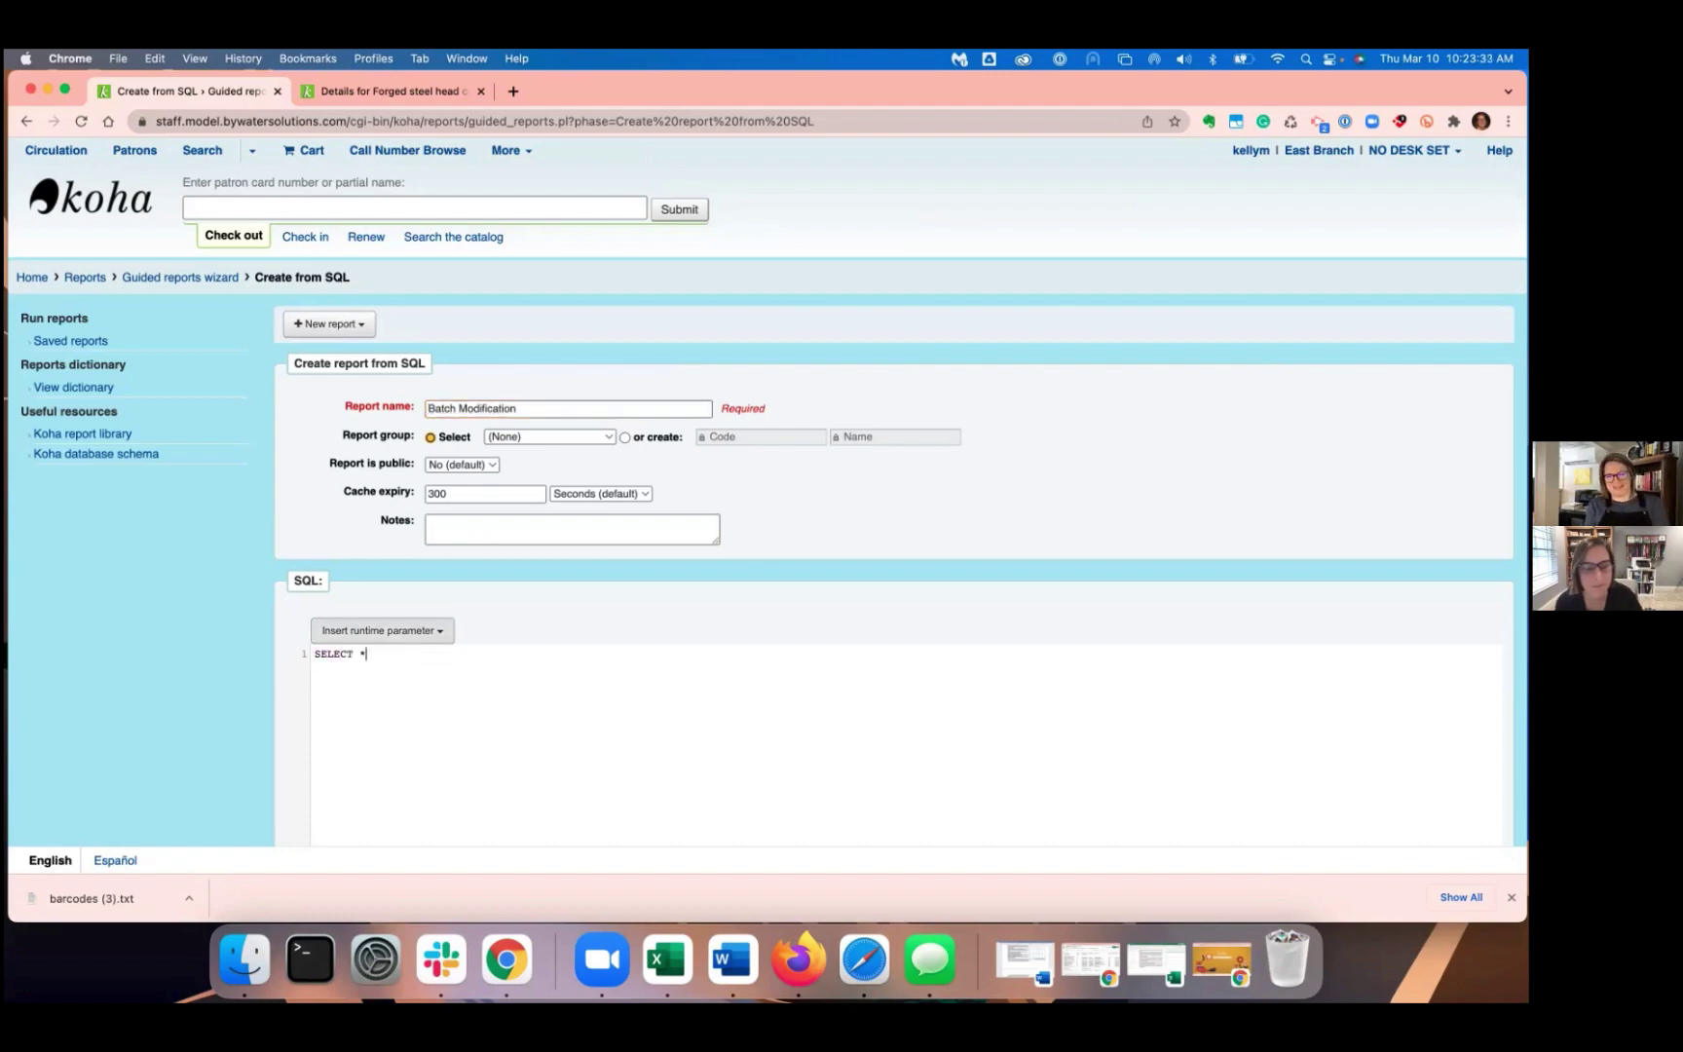
key(Return)
text(FROM it)
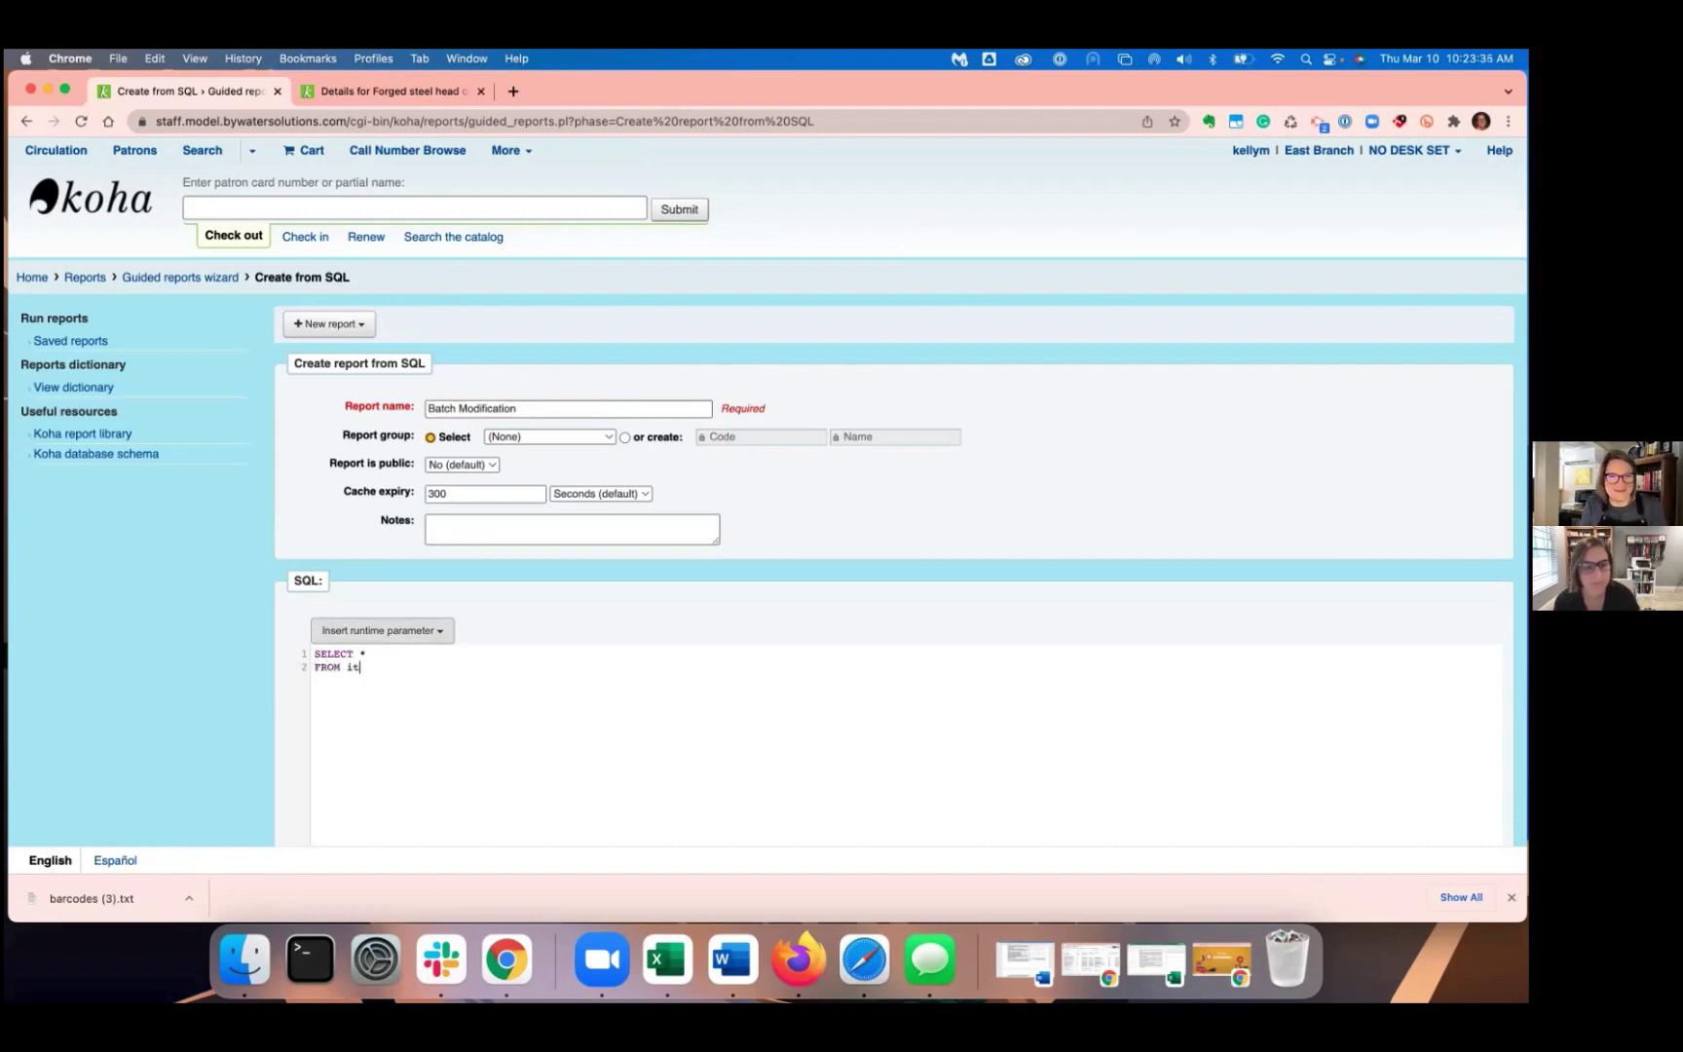
text(ems WHERE)
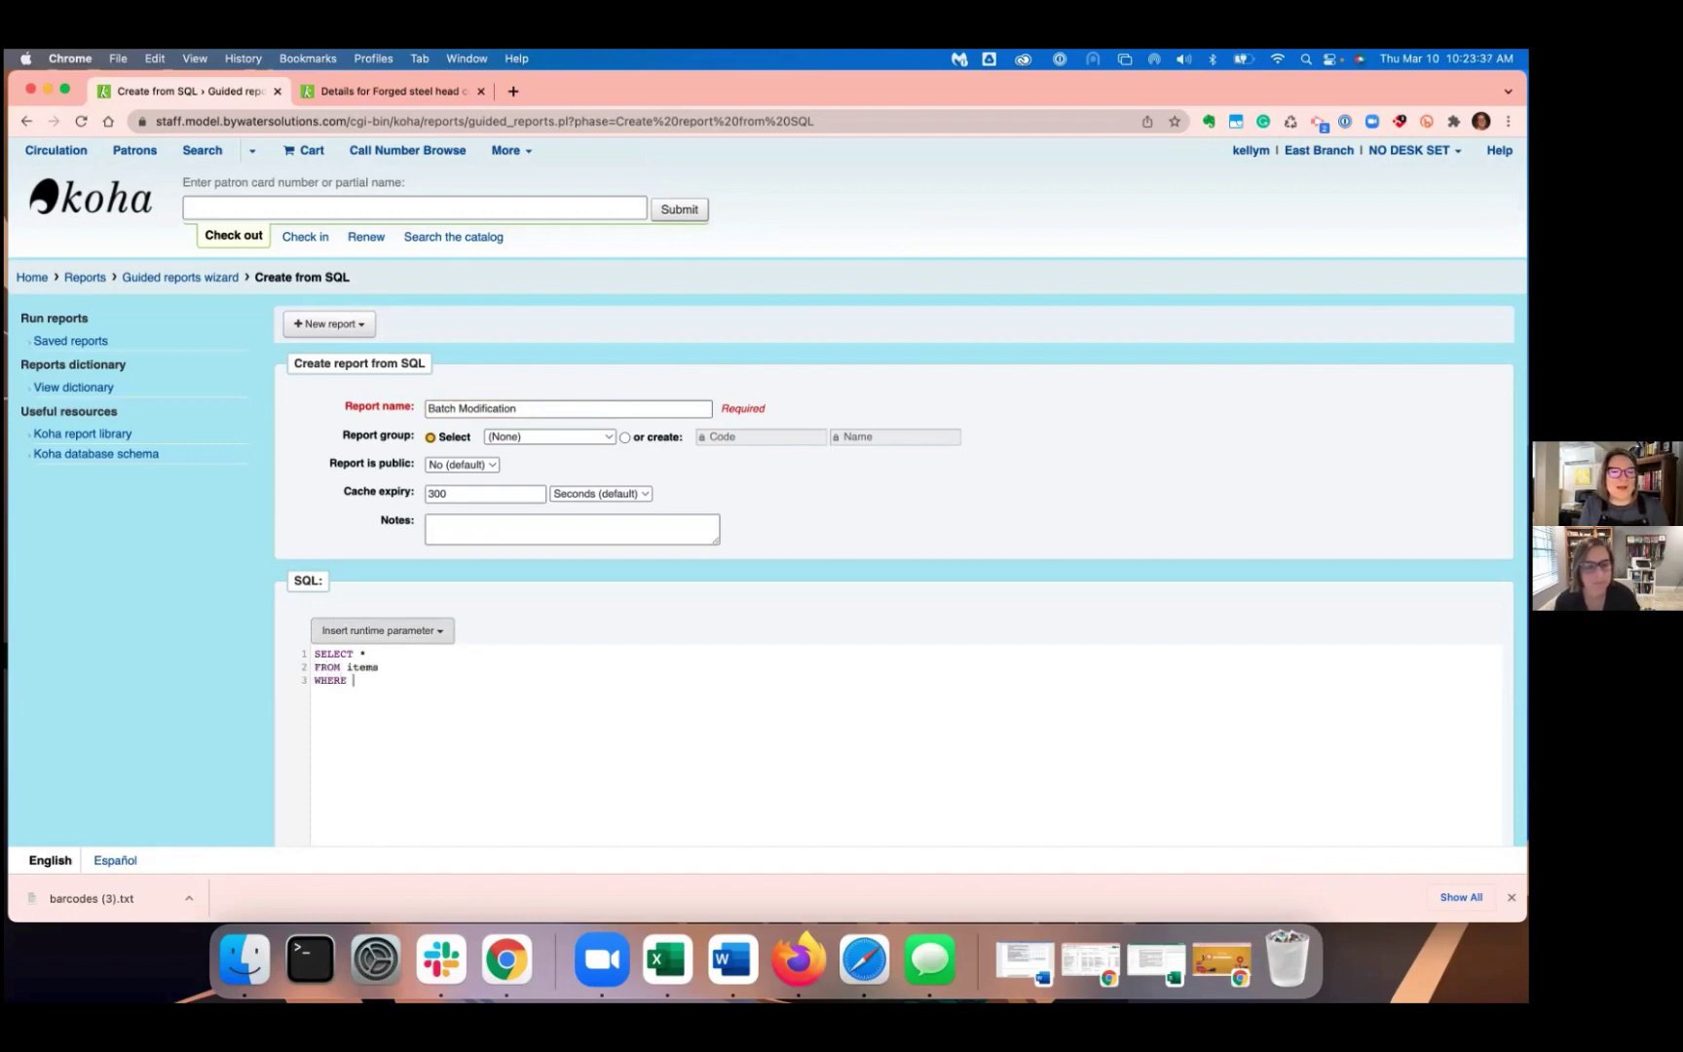
key(BackSpace)
key(BackSpace)
key(BackSpace)
key(BackSpace)
key(BackSpace)
key(BackSpace)
key(BackSpace)
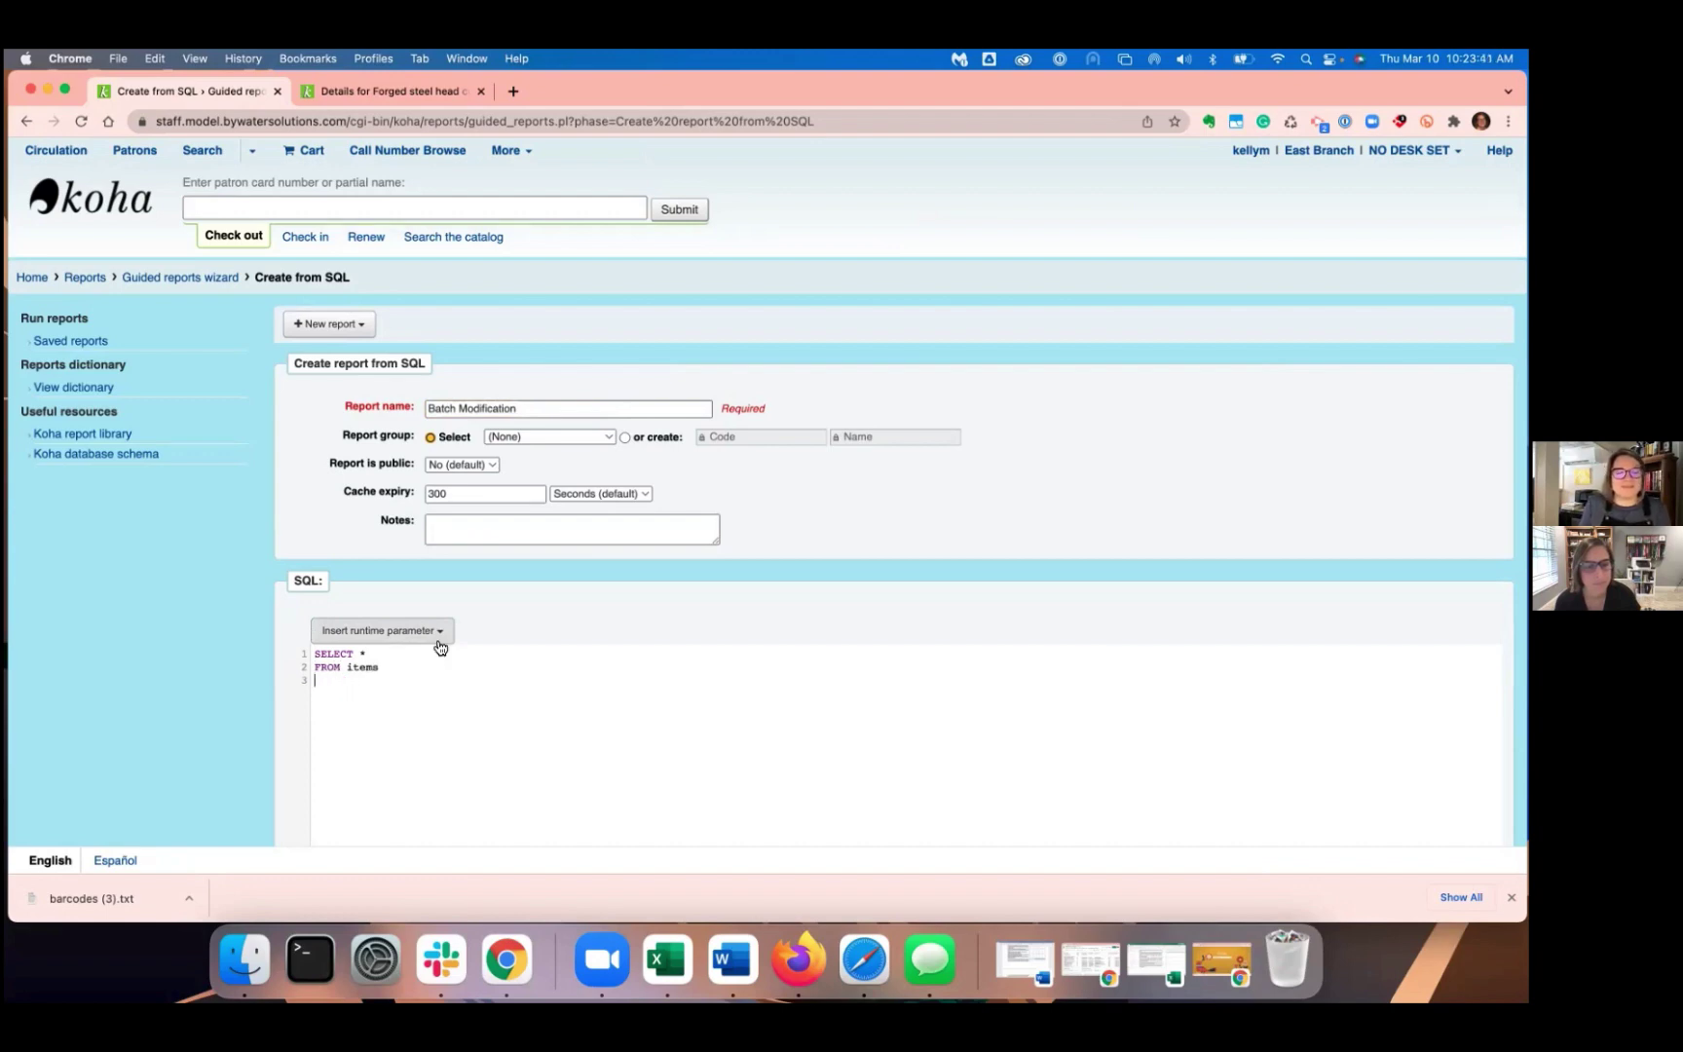
scroll(292, 682, down, 4)
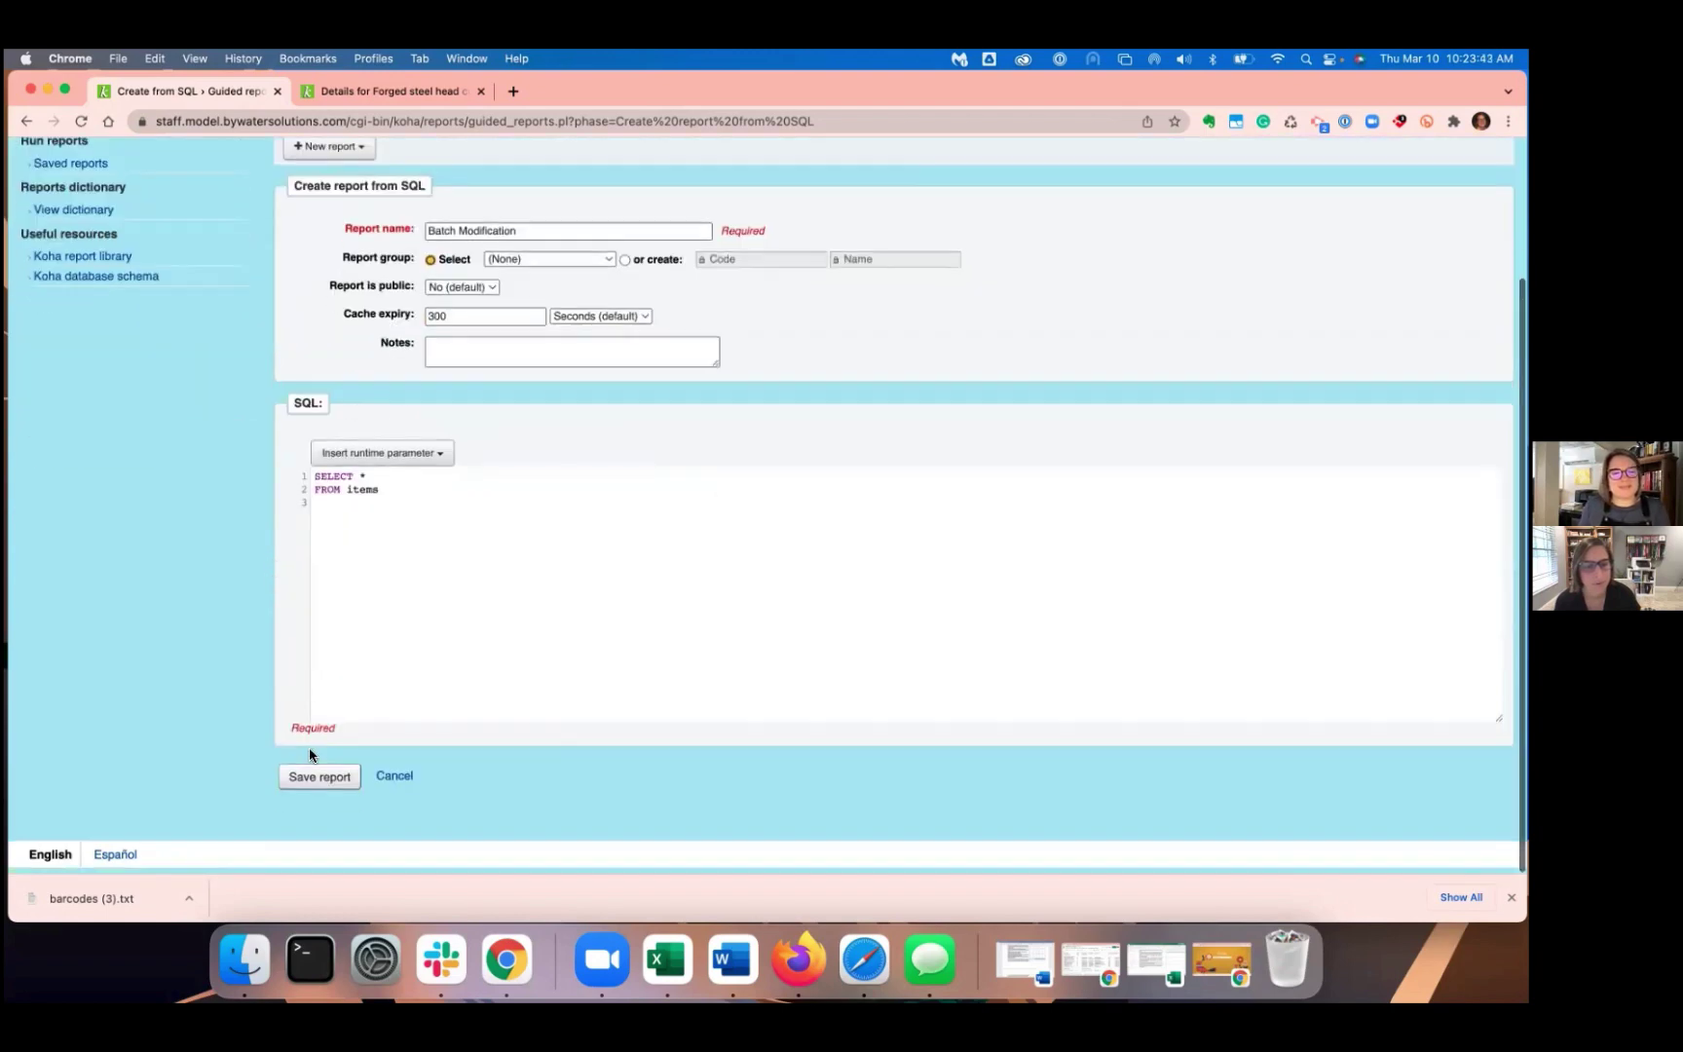
click(309, 783)
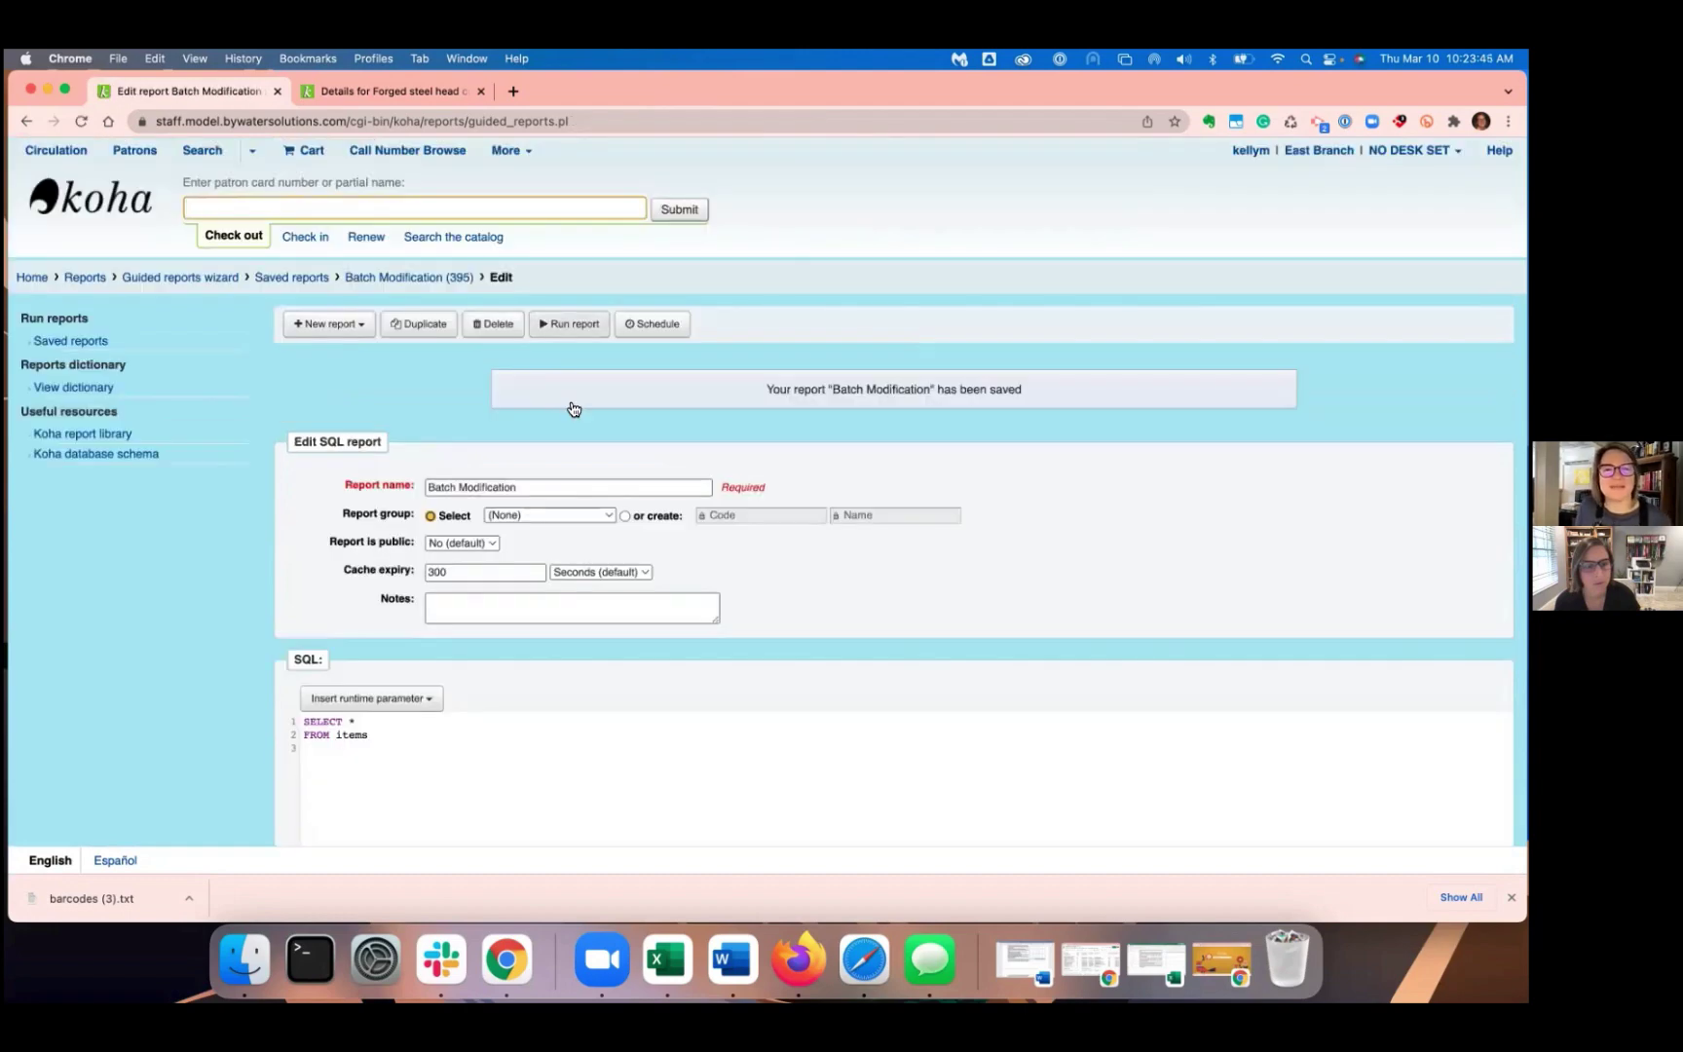
Run the Batch Modification report and open the batch operations offered for its visible records.
click(570, 323)
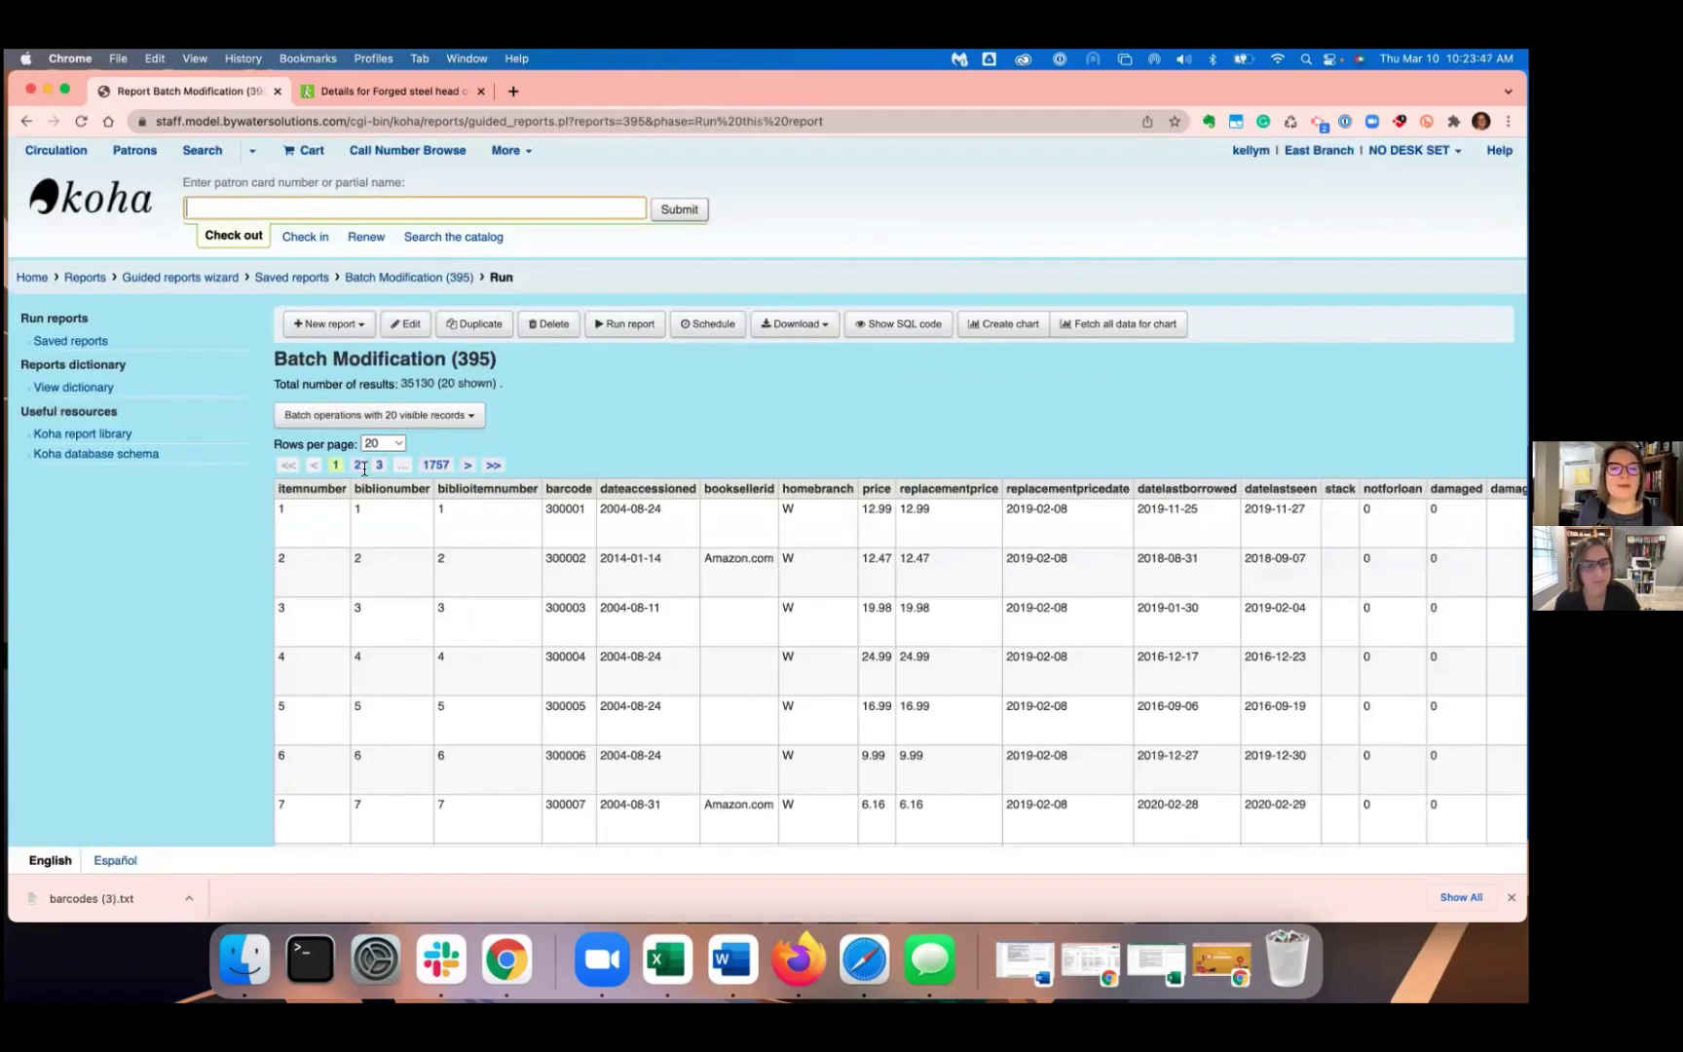
click(460, 424)
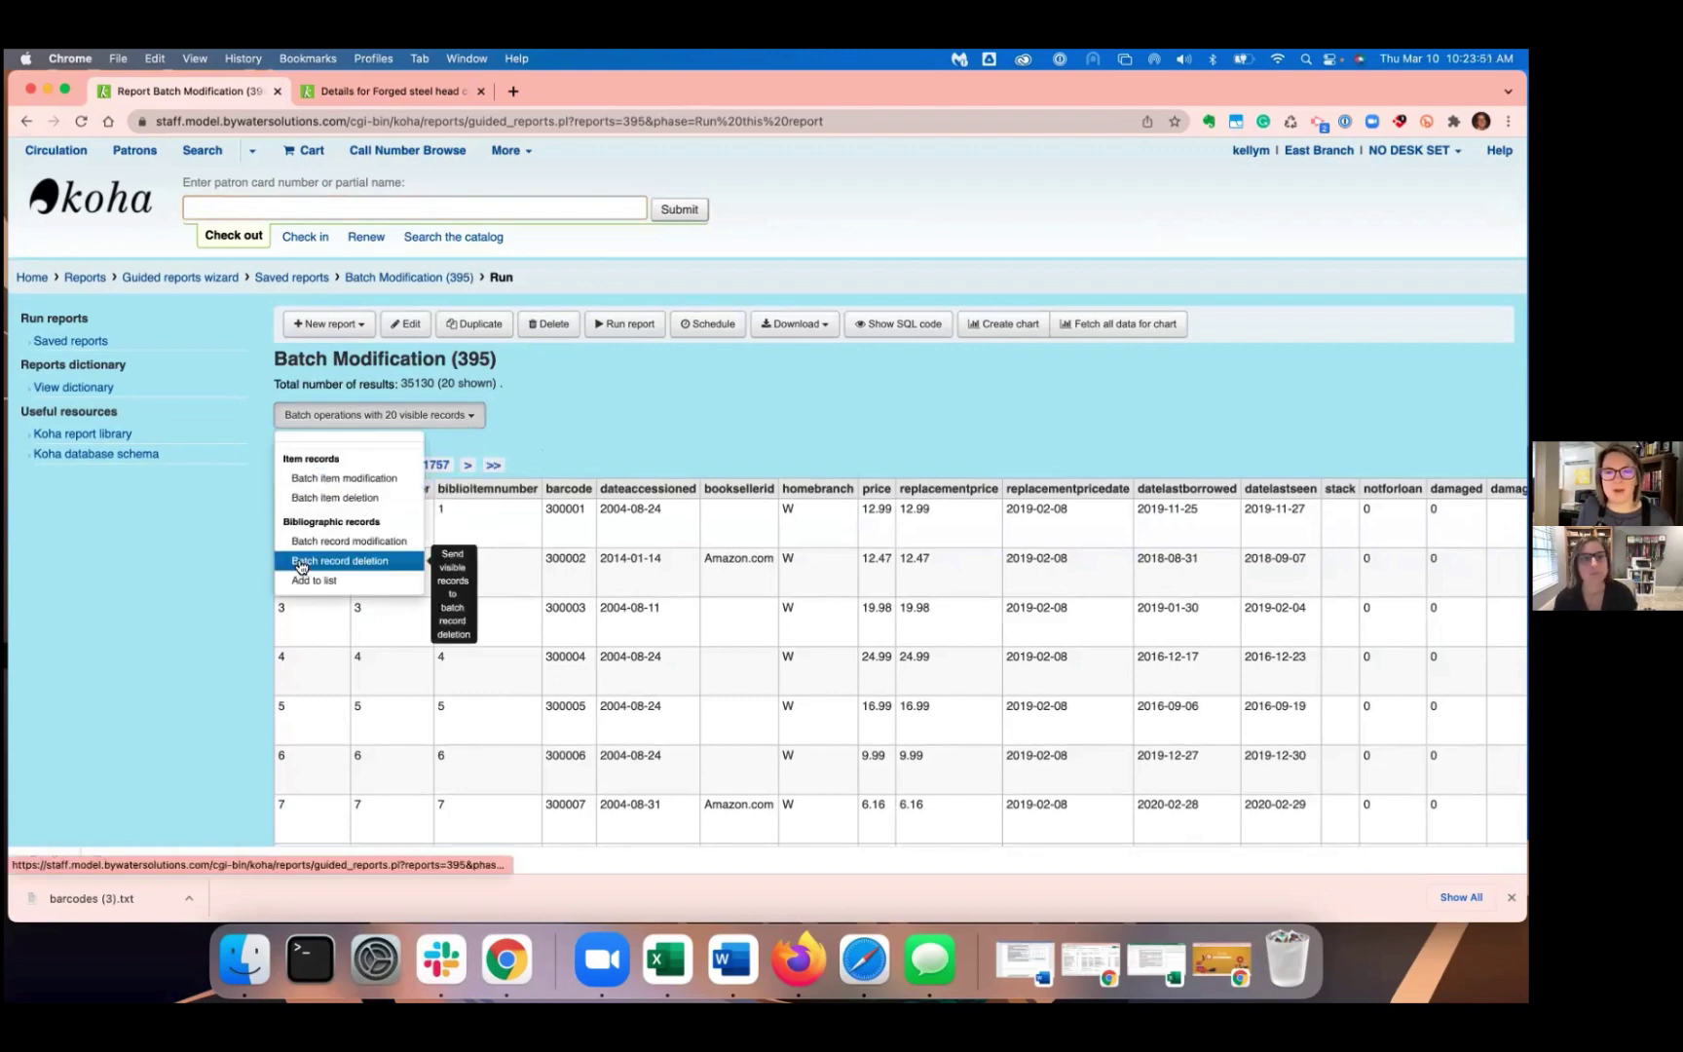